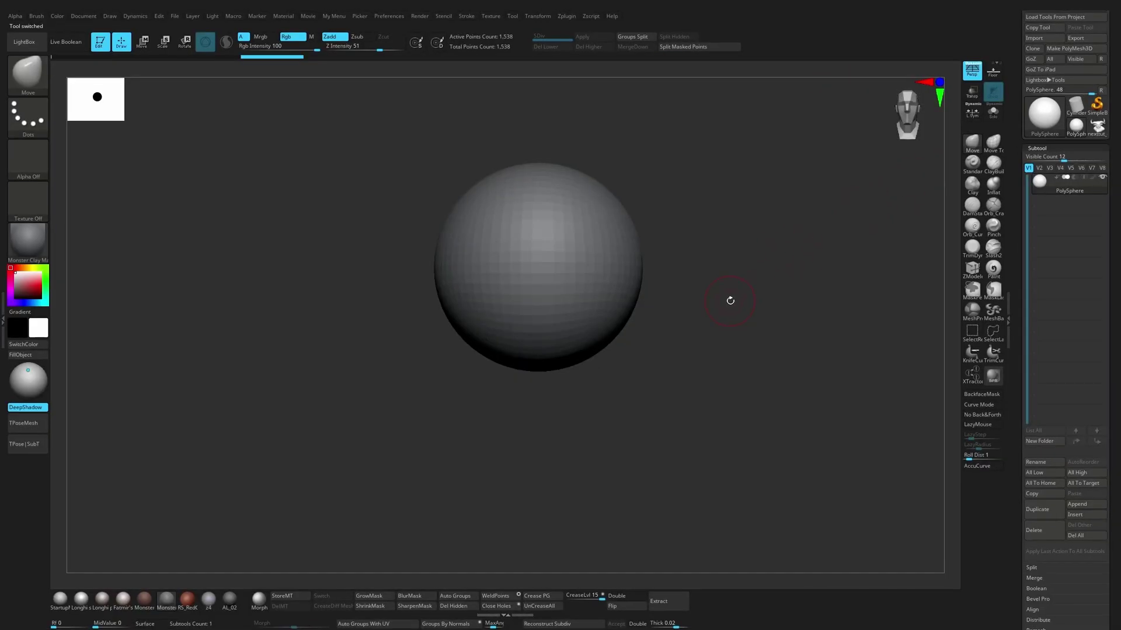
Step: Show the polygon wireframe on the sphere to reveal its faces
right_click_drag(730, 301, 736, 321, "ctrl")
key("shift+f")
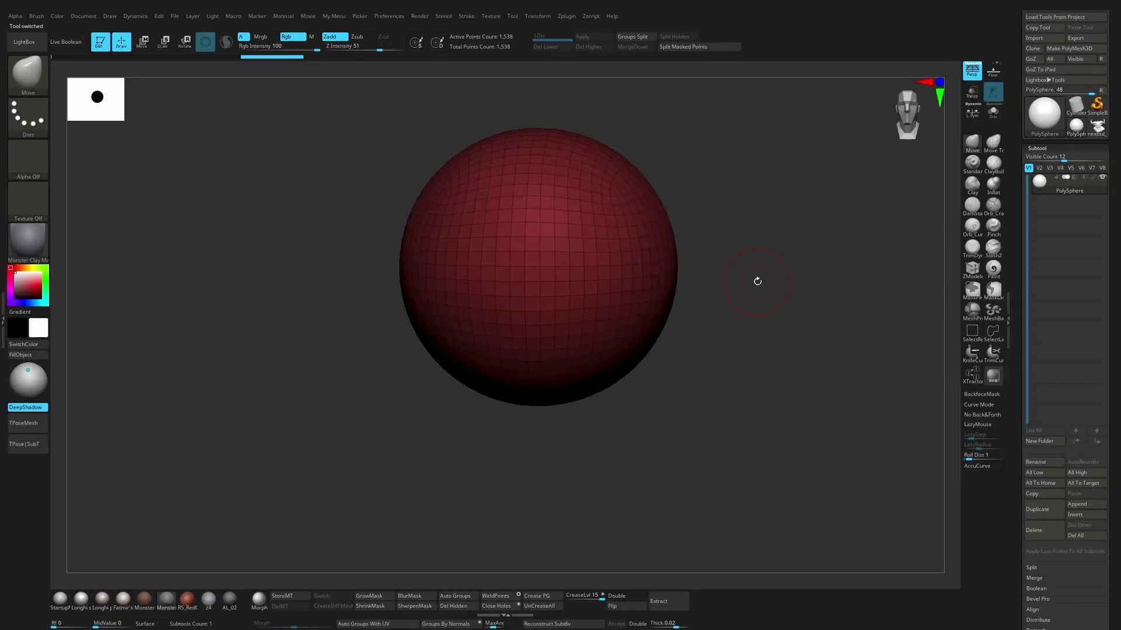
left_click_drag(757, 281, 746, 286, "alt")
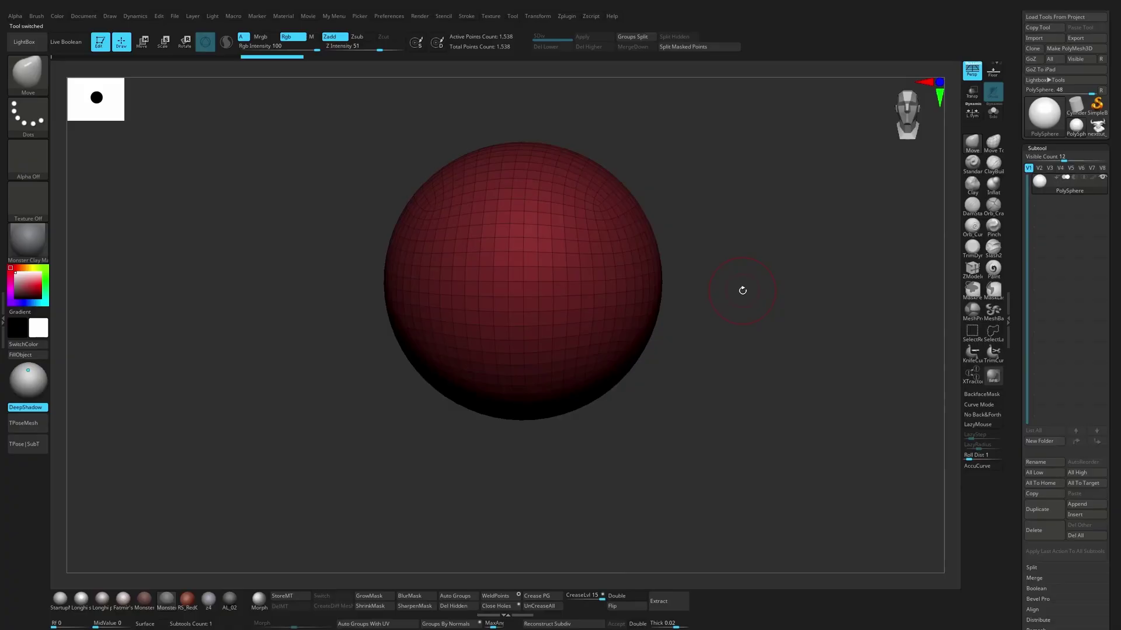
Step: Choose the Armour_Nano brush with its Leather_Jerkin mesh for placing armour pieces on the sphere
key("b")
key("b")
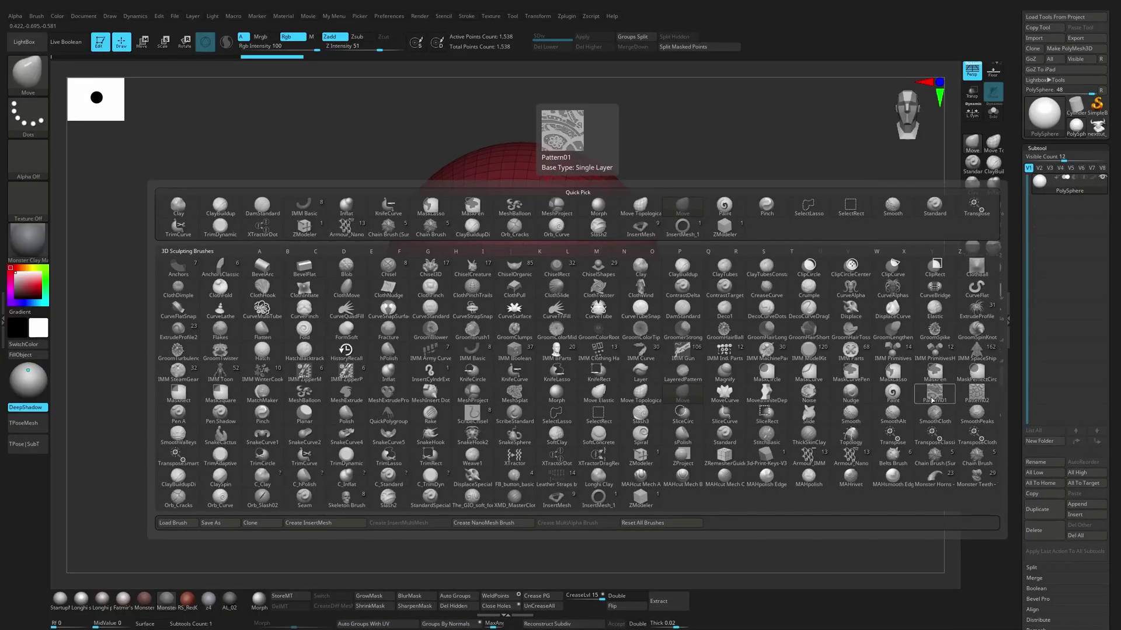
key("c")
key("b")
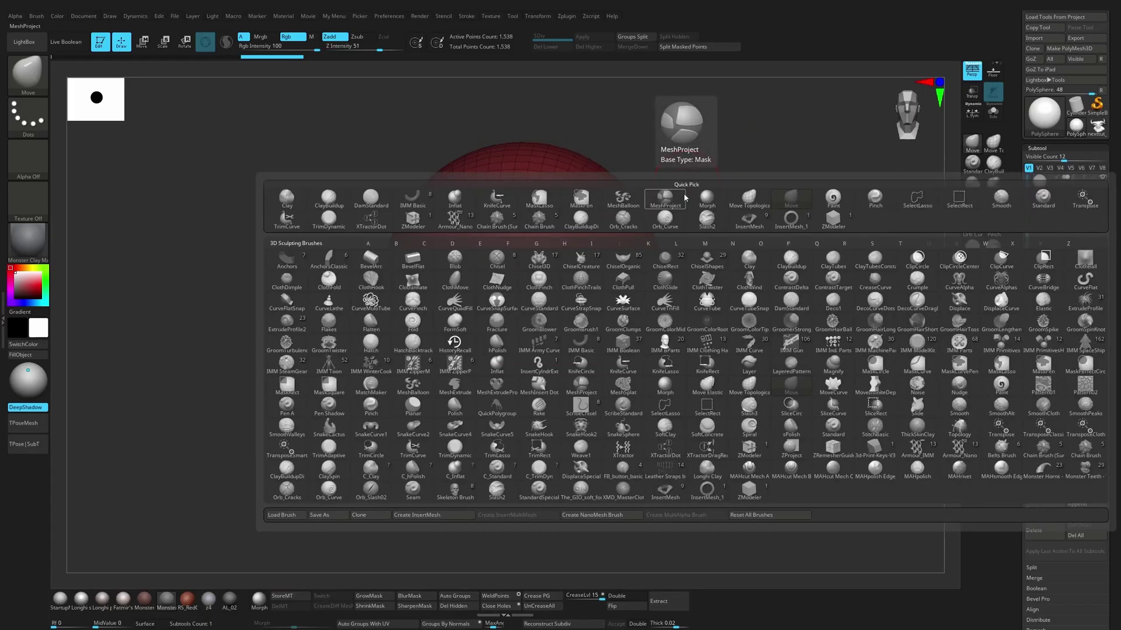
left_click(957, 455)
right_click_drag(738, 363, 739, 390, "ctrl")
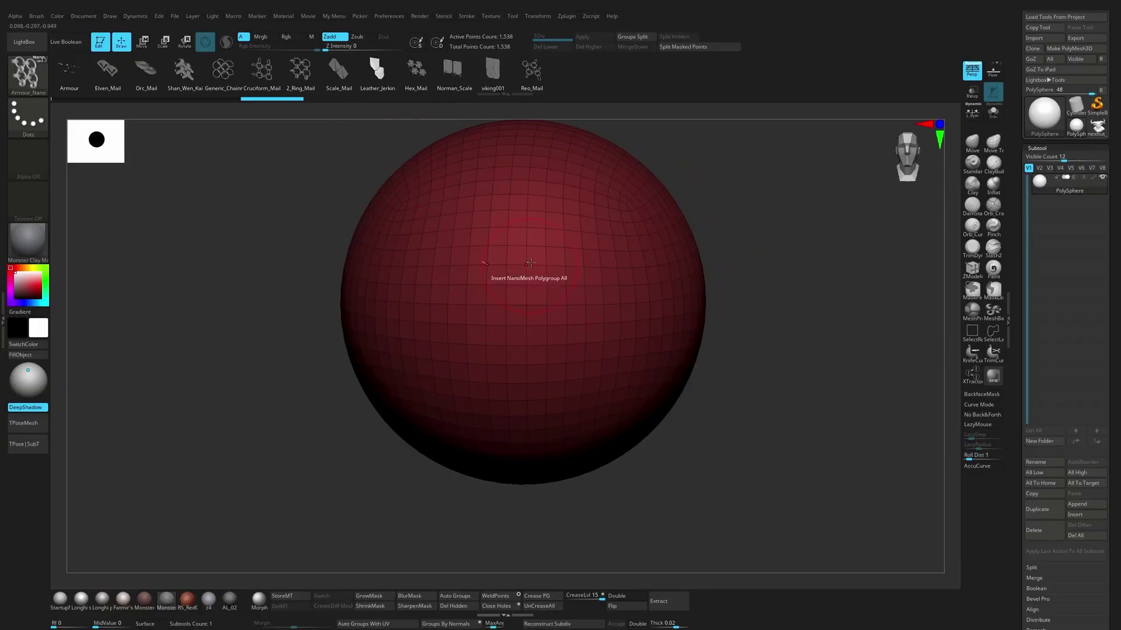
Step: Try inserting the NanoMesh with the Polygroup All target and with the A Single Poly target, undoing each attempt
left_click(556, 271)
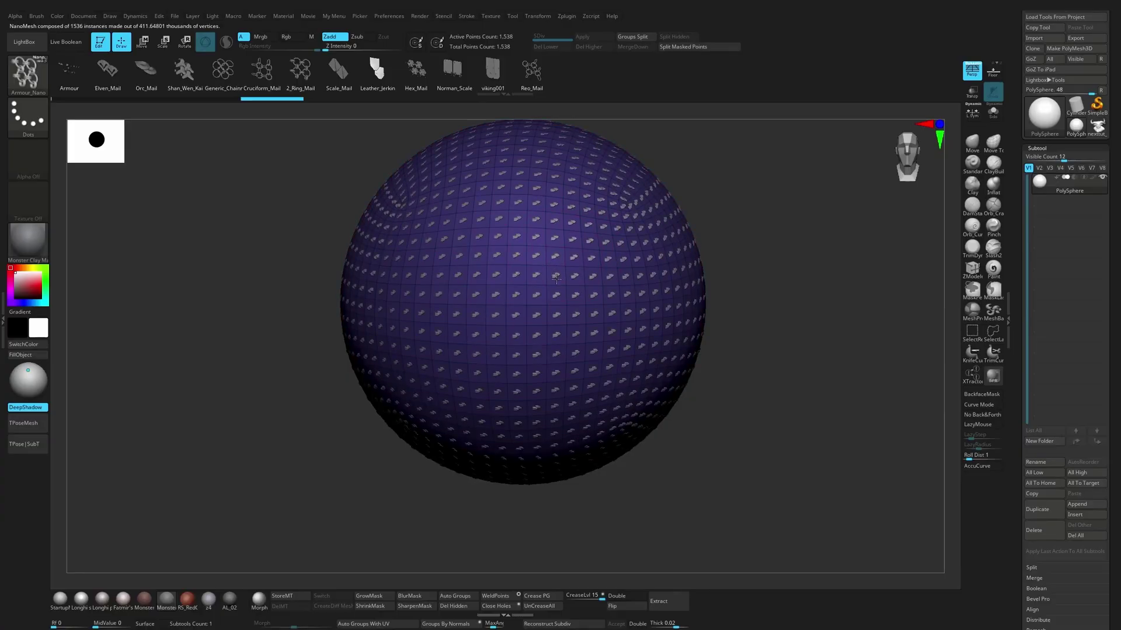
key("ctrl+z")
key("space")
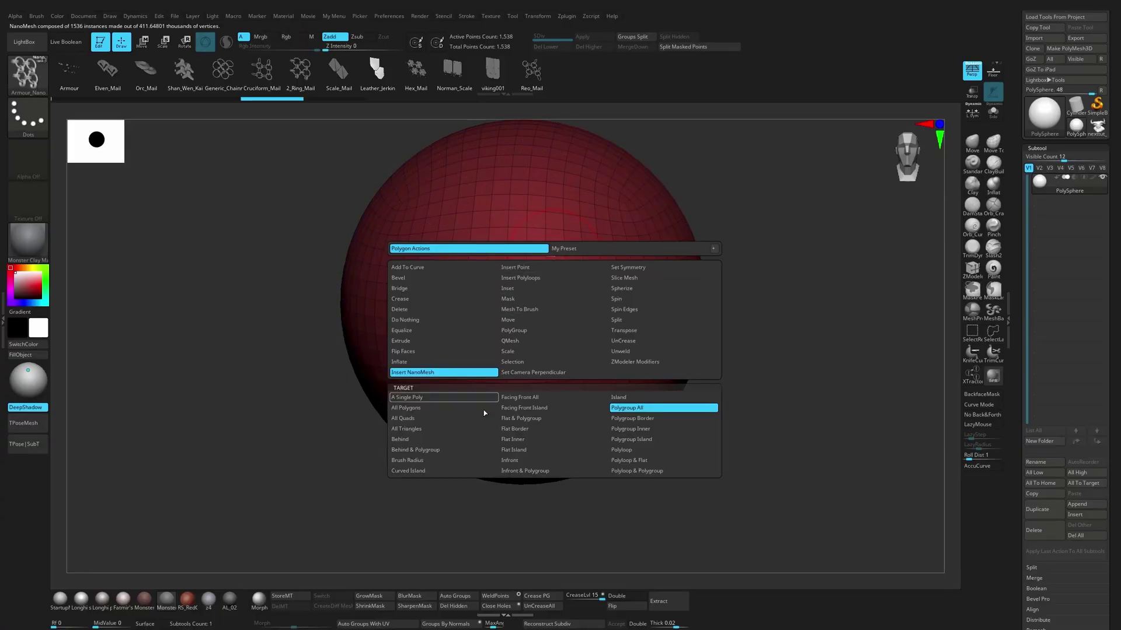
left_click(438, 400)
left_click_drag(533, 257, 541, 356)
key("ctrl+z")
Step: Cover the whole sphere with Leather_Jerkin NanoMesh instances at a size of about 1.15, using the Polygroup All target
key("space")
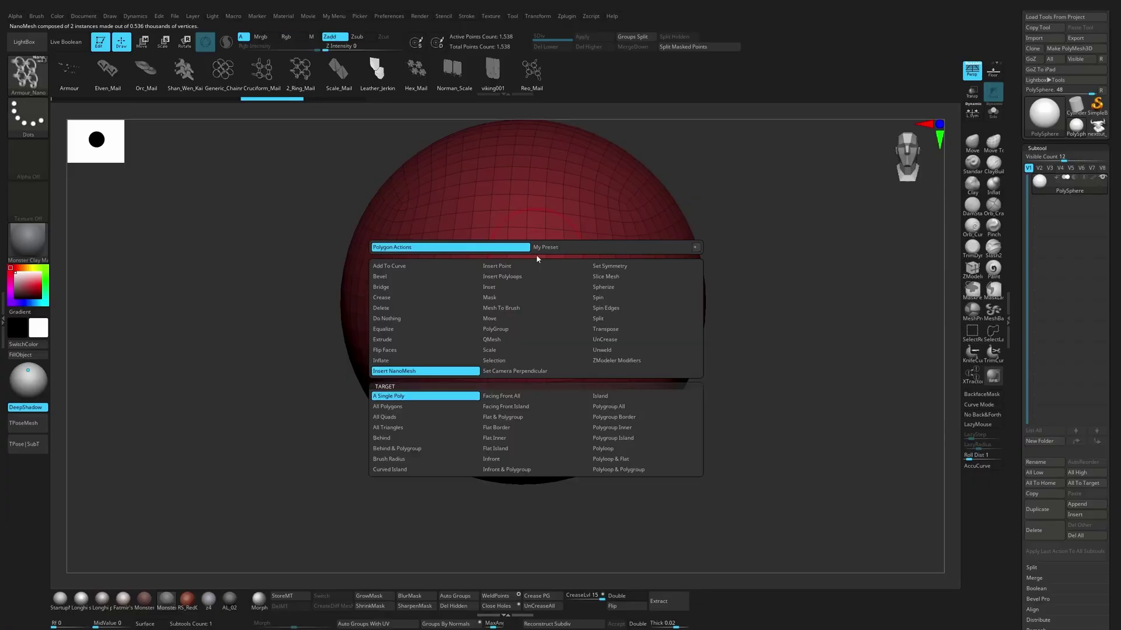
left_click(619, 408)
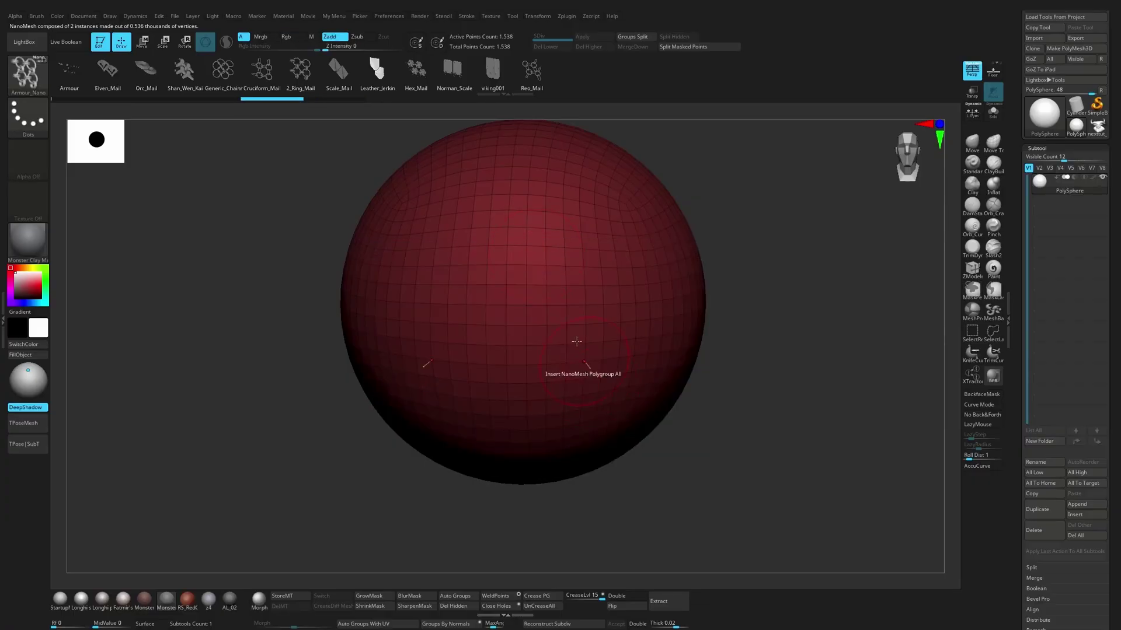
left_click_drag(538, 260, 427, 274)
mouse_move(729, 279)
left_mouse_down()
mouse_move(763, 278)
mouse_move(752, 280)
mouse_move(766, 259)
left_mouse_up()
Step: Reduce the size of the NanoMesh scales on the sphere to about 1.06
left_click(1051, 147)
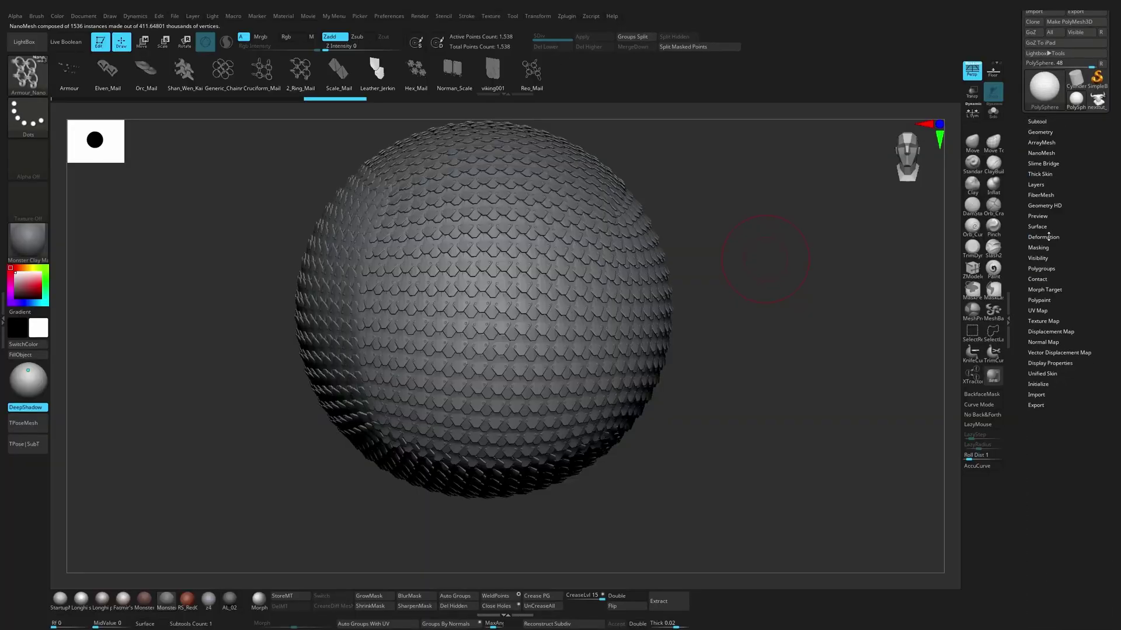
left_click(1045, 153)
scroll(1026, 240, "down", 2)
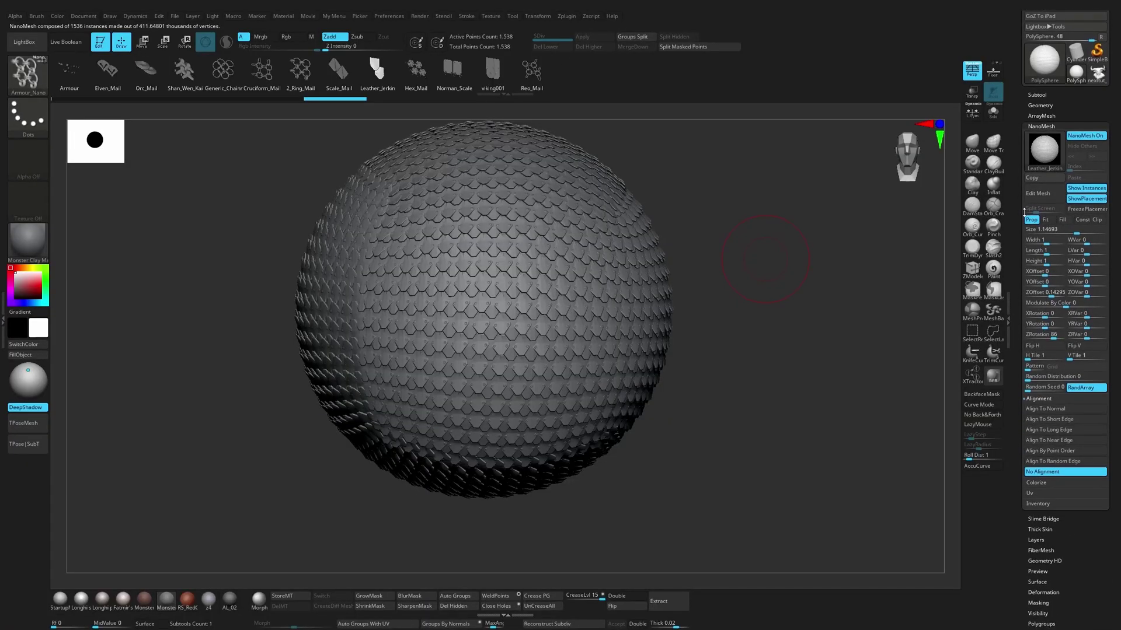
left_click_drag(1075, 202, 1065, 203)
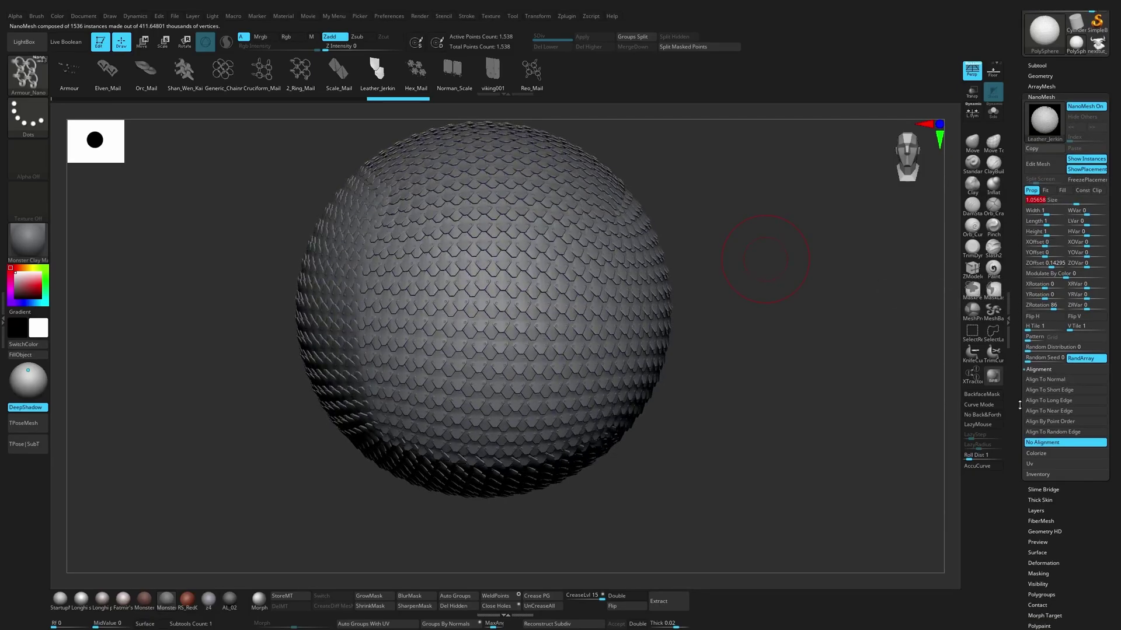
Step: Compare the NanoMesh alignment modes through Align To Random Edge and settle on Align To Normal
scroll(1020, 405, "down", 1)
left_click(1055, 354)
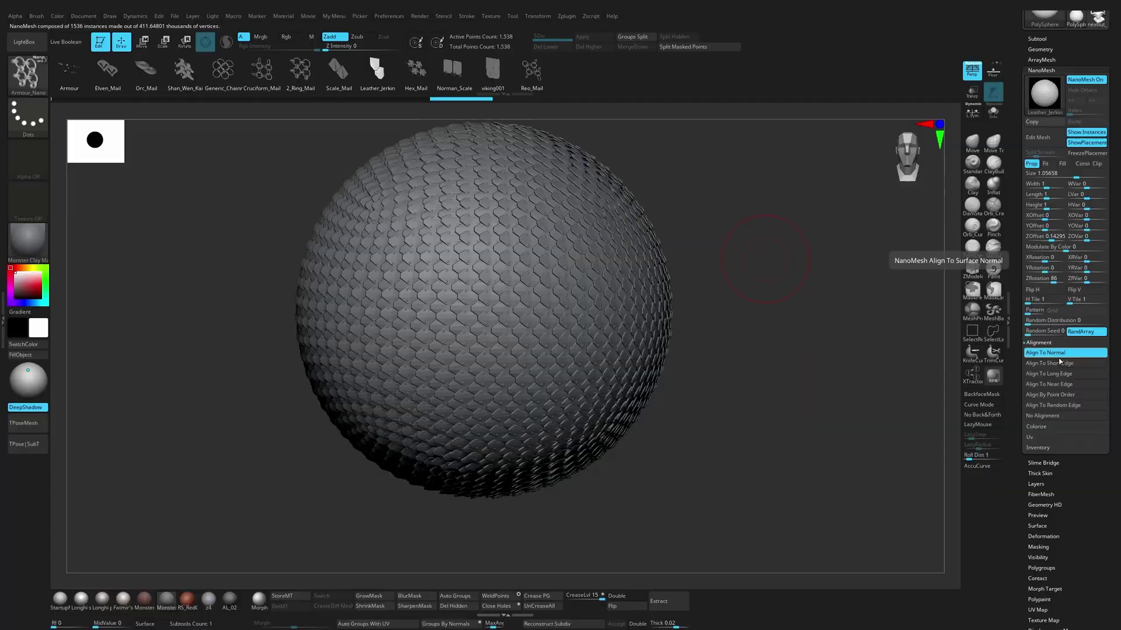
left_click(1056, 364)
left_click(1037, 374)
left_click(1034, 384)
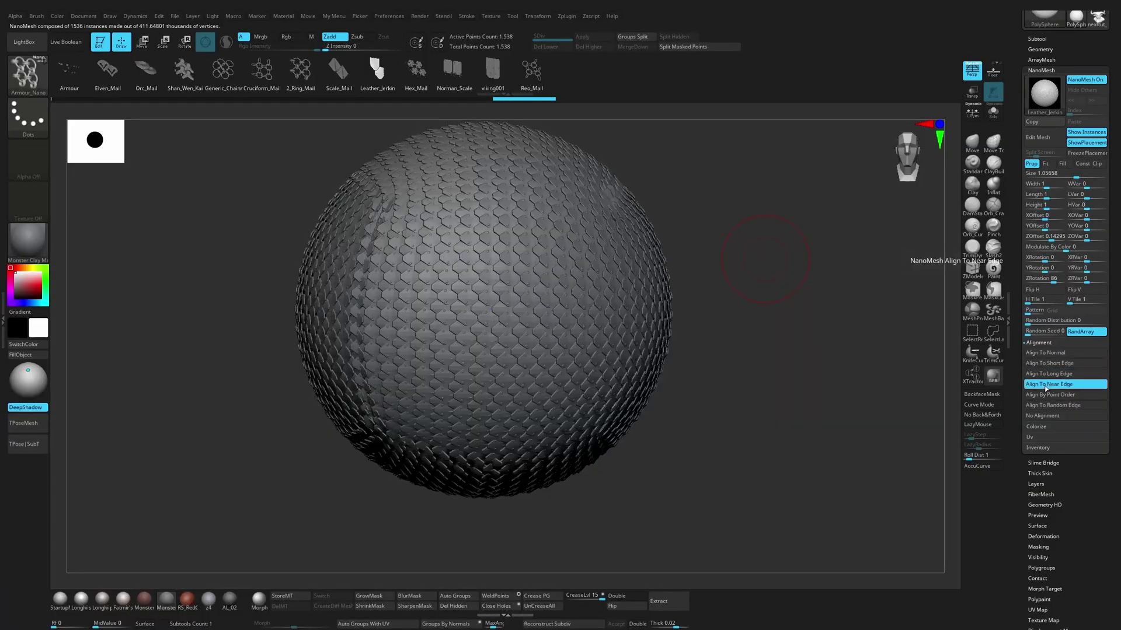
left_click(1032, 394)
left_click(1030, 405)
left_click(1028, 404)
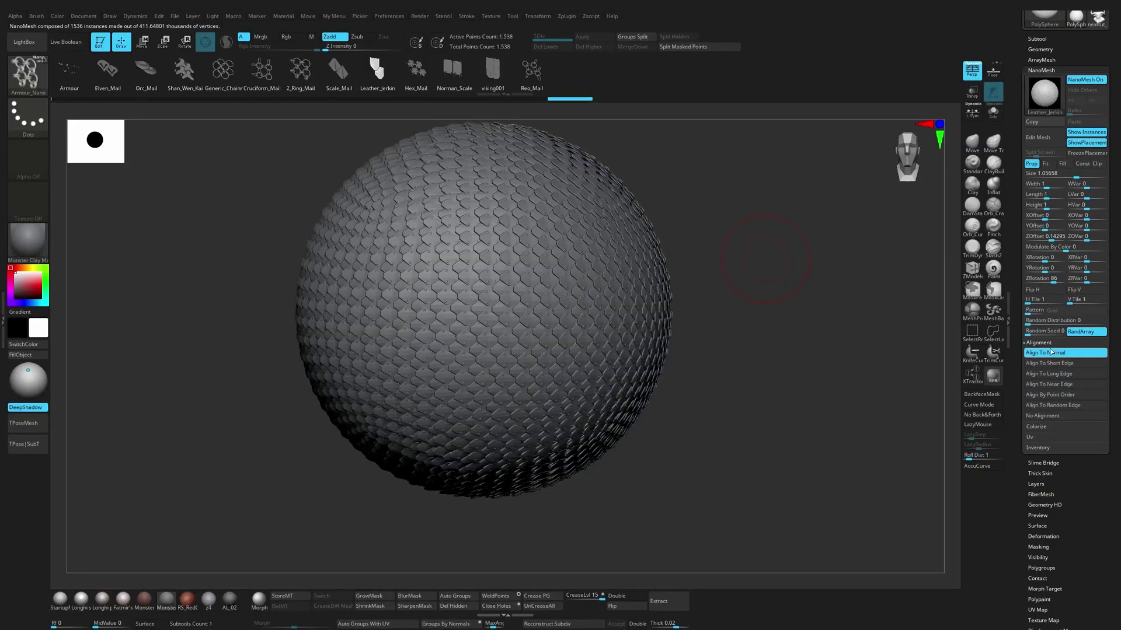
left_click(1027, 406)
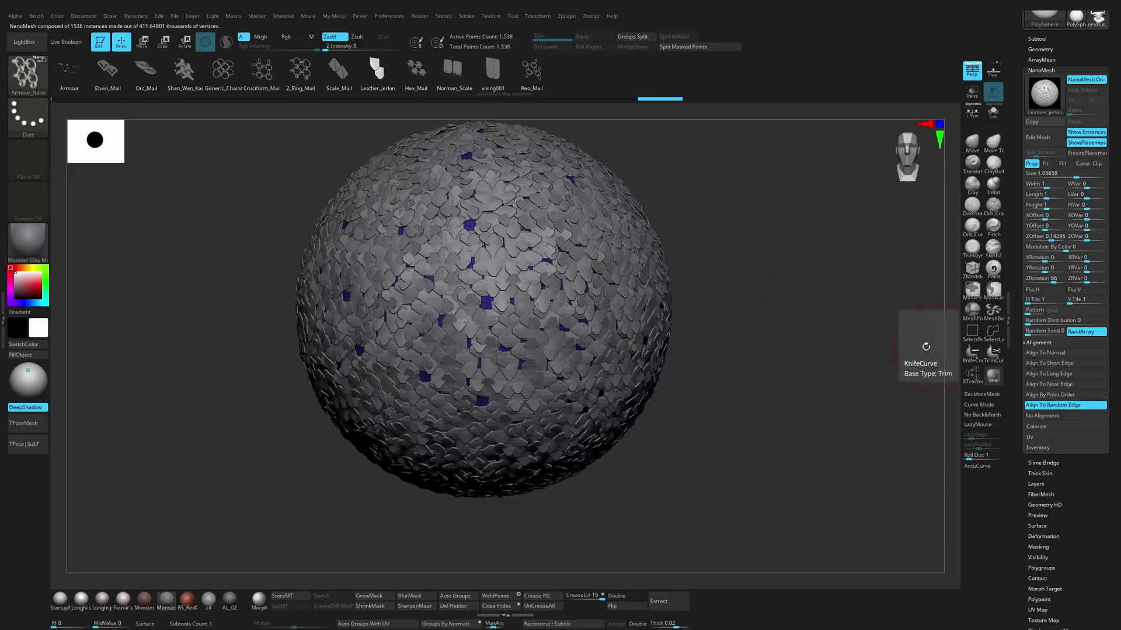
left_click(1046, 352)
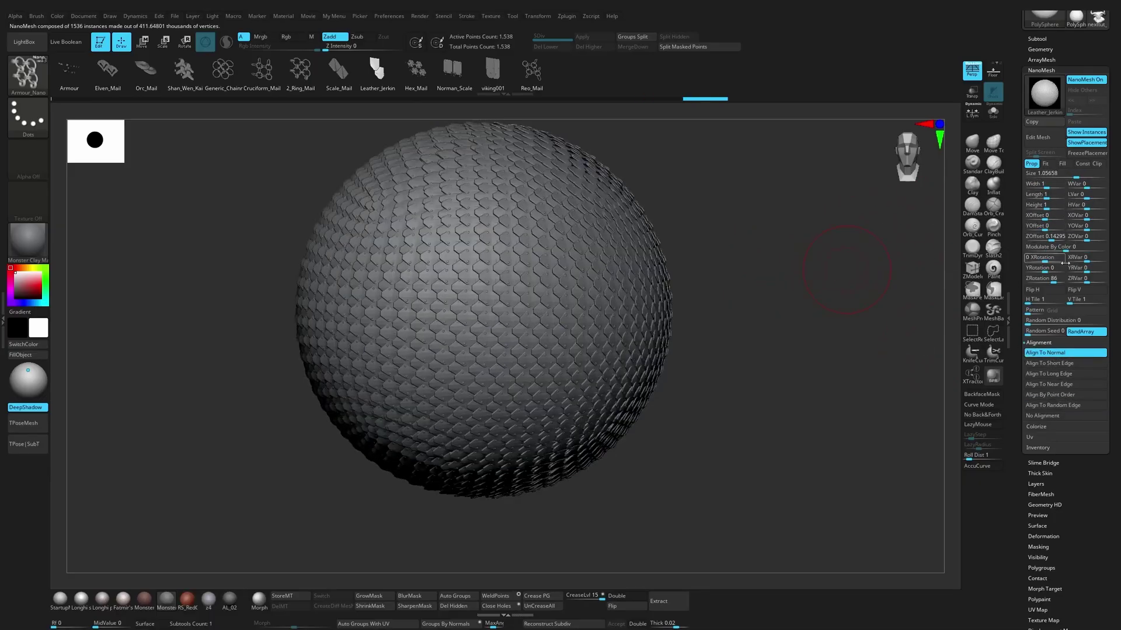
Step: Set the NanoMesh ZRotation to -8 and its Z offset variation (ZOVar) to 29
left_click_drag(1054, 283, 1045, 283)
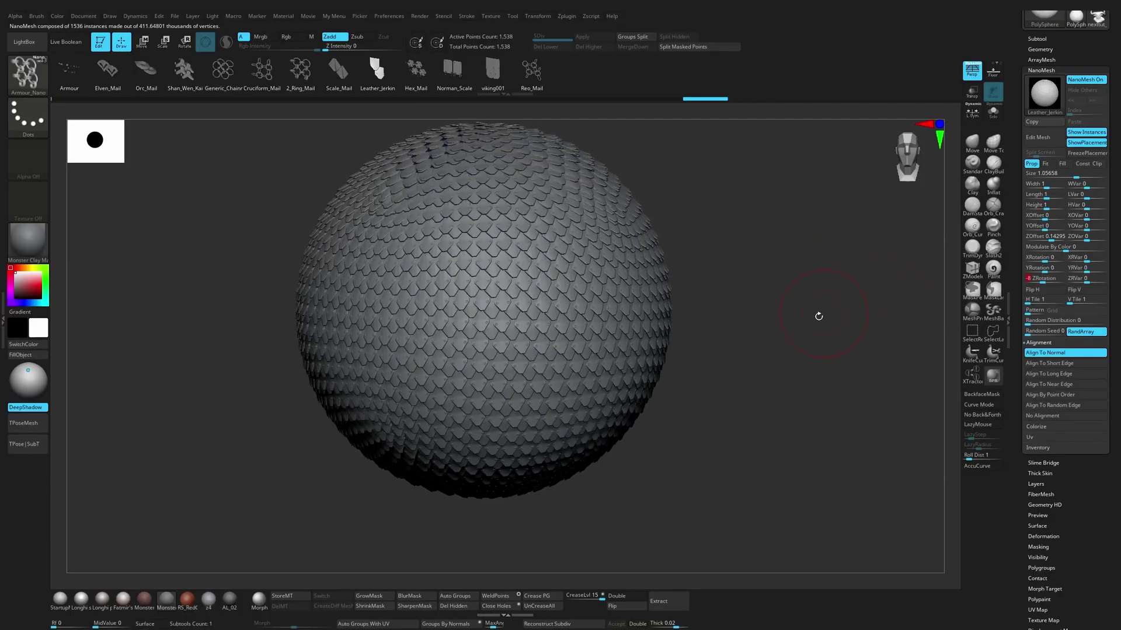
left_click_drag(819, 316, 837, 301)
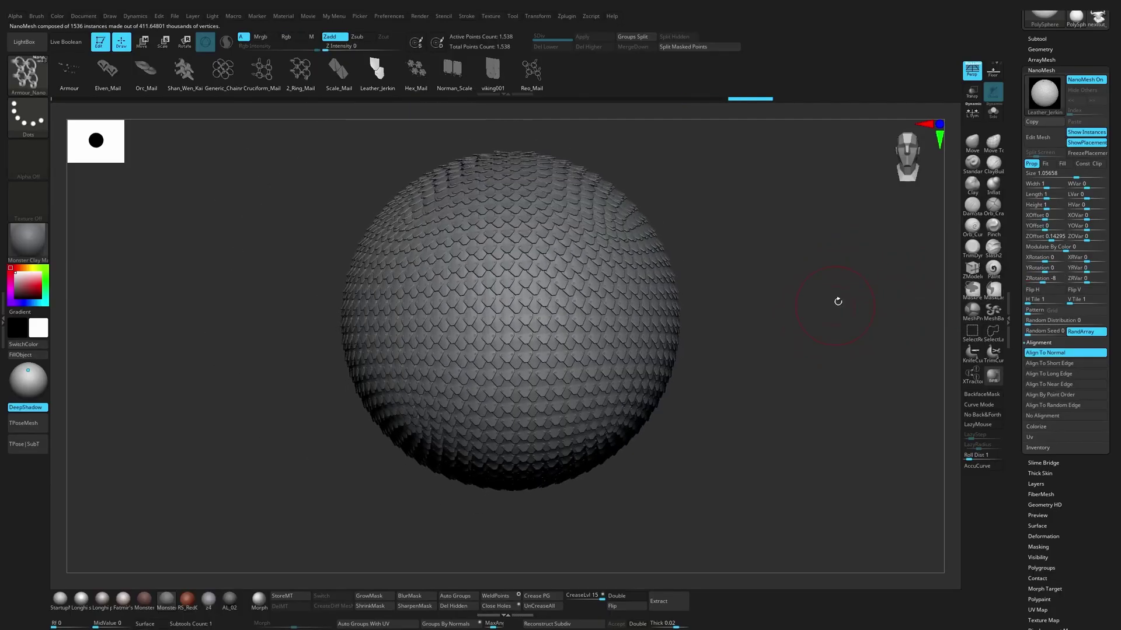
left_click_drag(1029, 230, 1095, 239)
key("ctrl+z")
key("ctrl+z")
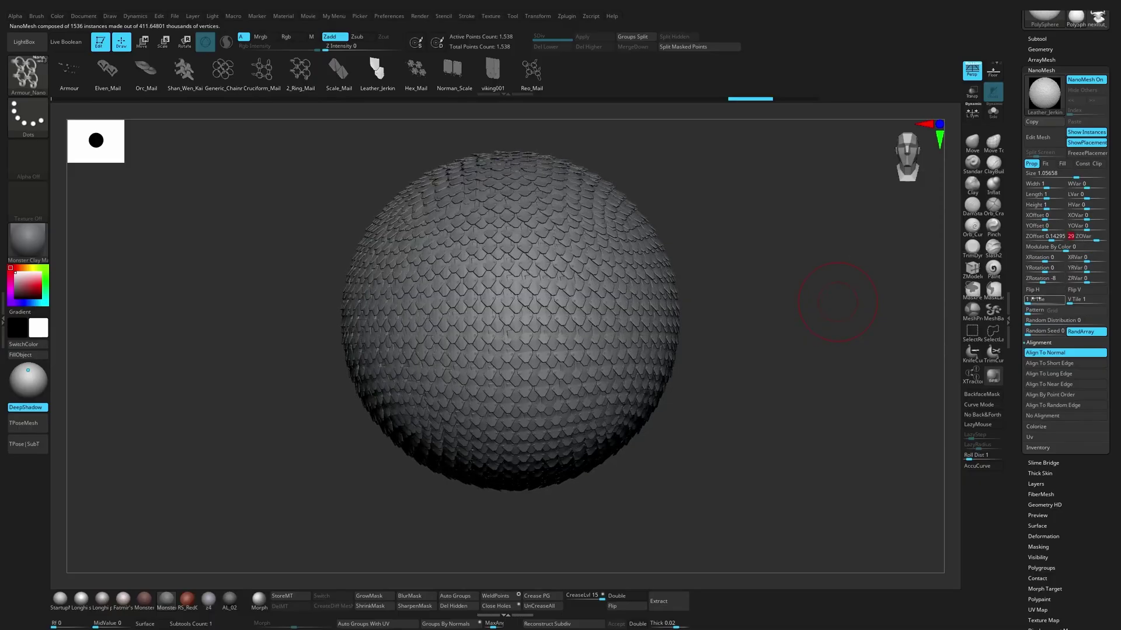
Step: Try raising the NanoMesh Random Distribution and reset it to 0
left_click_drag(1029, 321, 1046, 321)
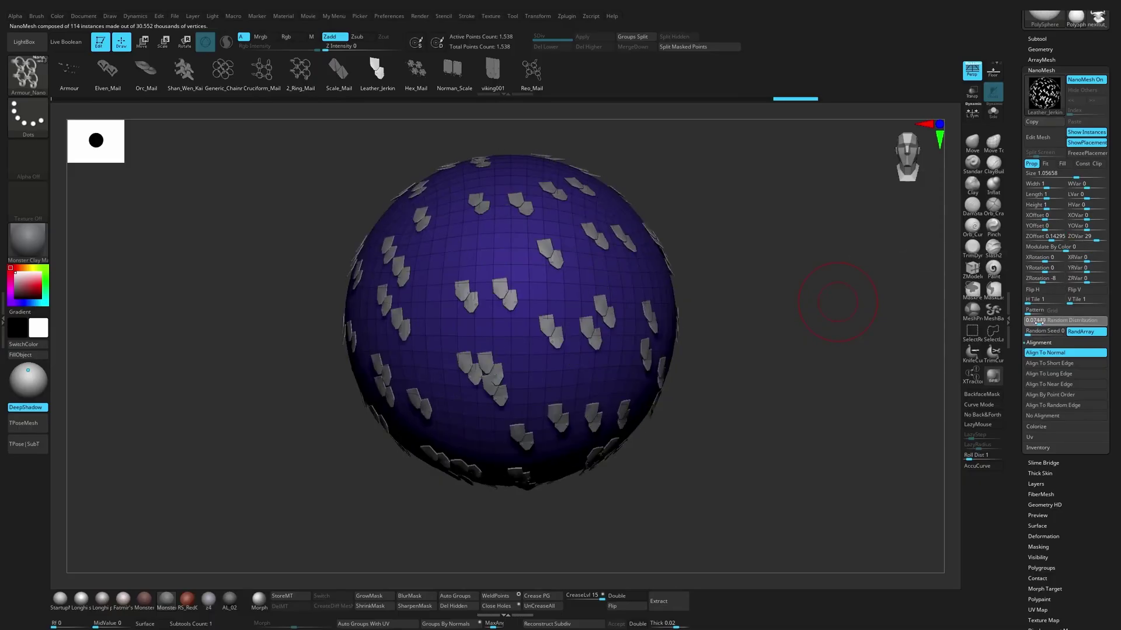
left_click_drag(851, 328, 850, 334)
left_click_drag(1028, 321, 1022, 320)
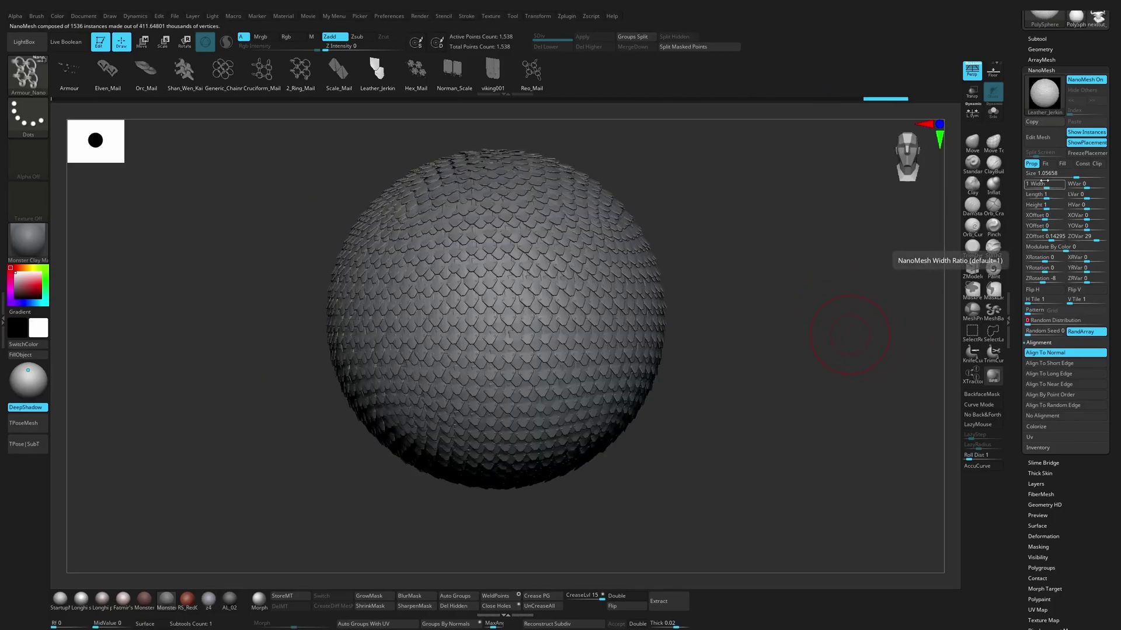
Step: Set the scales' width variation (WVar) to 3, length variation (LVar) to 12 and Size to about 1.105
mouse_move(1079, 175)
left_mouse_down()
mouse_move(1045, 188)
mouse_move(1092, 187)
left_mouse_up()
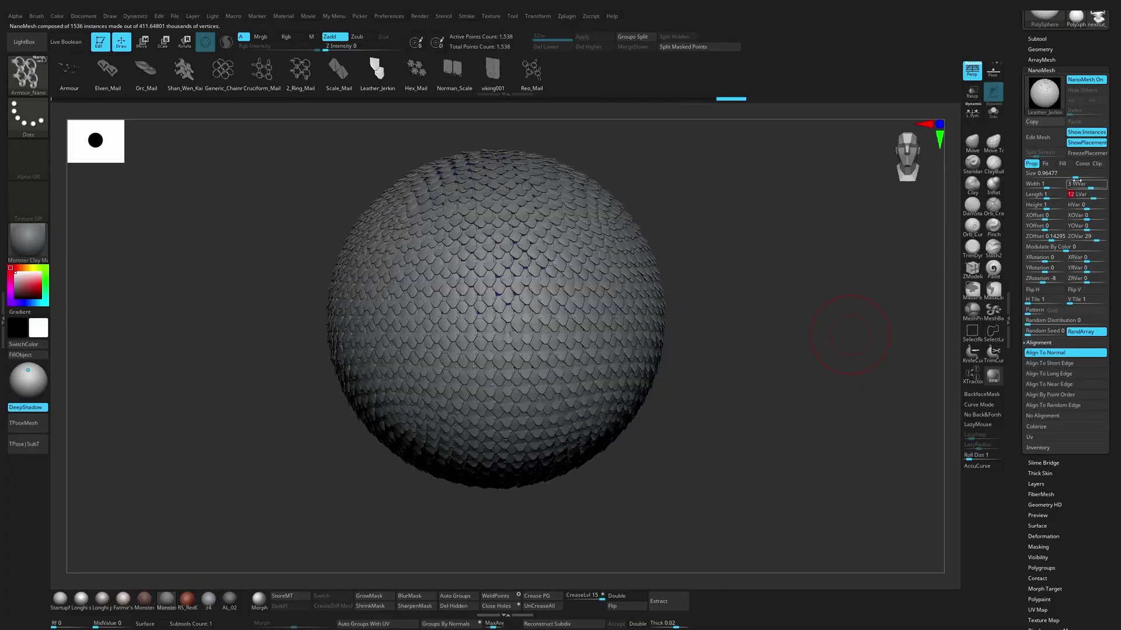
left_click_drag(1073, 176, 1077, 177)
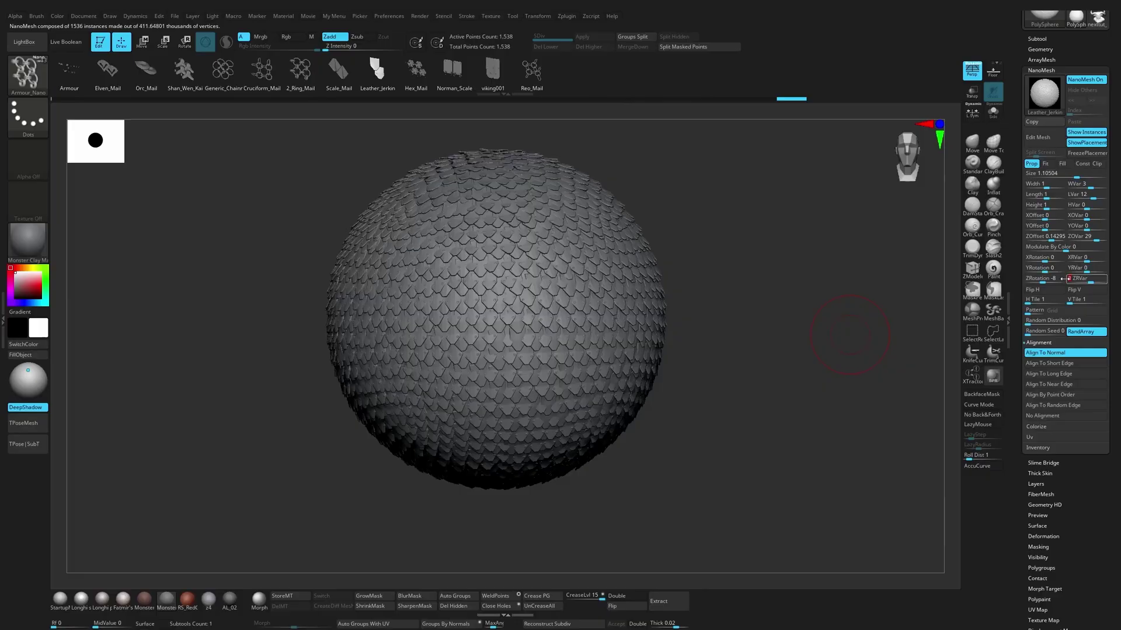
Step: Rotate the scales with XRotation 7, YRotation 2 and ZRotation -13, and set YRVar to 4 and ZRVar to 3
left_click_drag(1046, 278, 1088, 257)
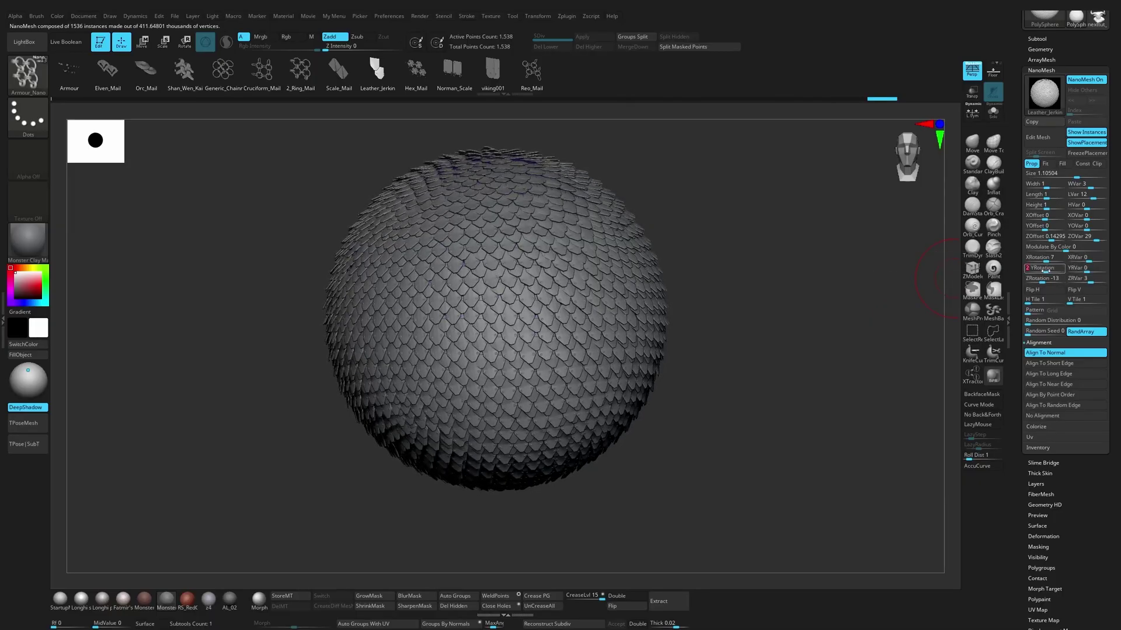
left_click_drag(1089, 269, 1091, 270)
left_click_drag(899, 303, 938, 220, "alt")
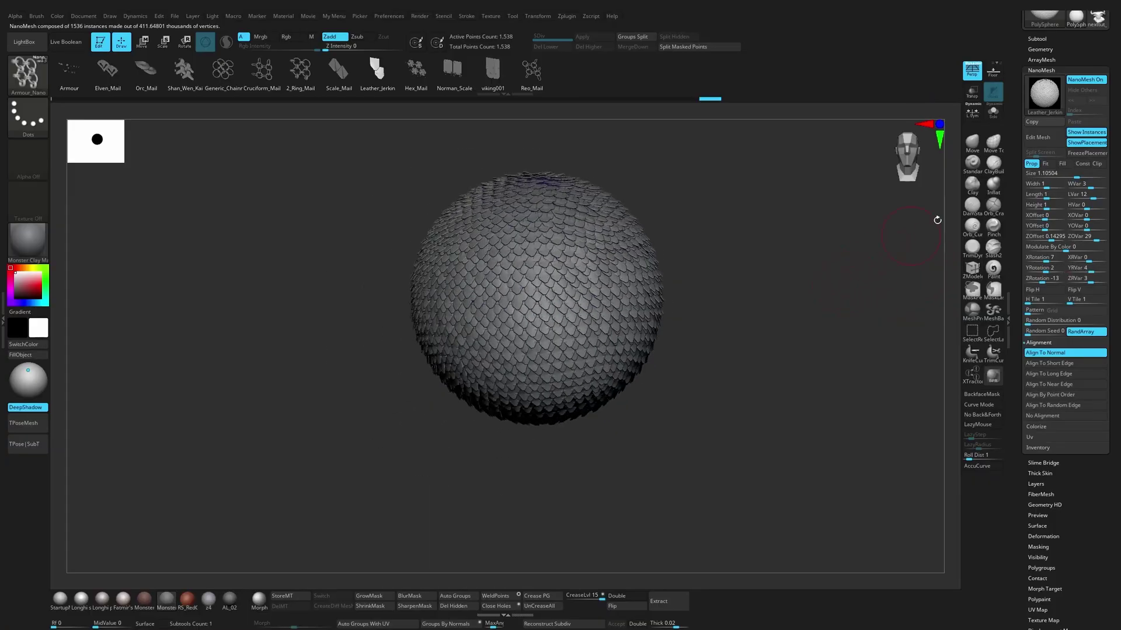
Step: Enlarge the overlapping NanoMesh scales to a Size of about 1.32
left_click_drag(1080, 174, 1084, 175)
left_click_drag(929, 216, 857, 303)
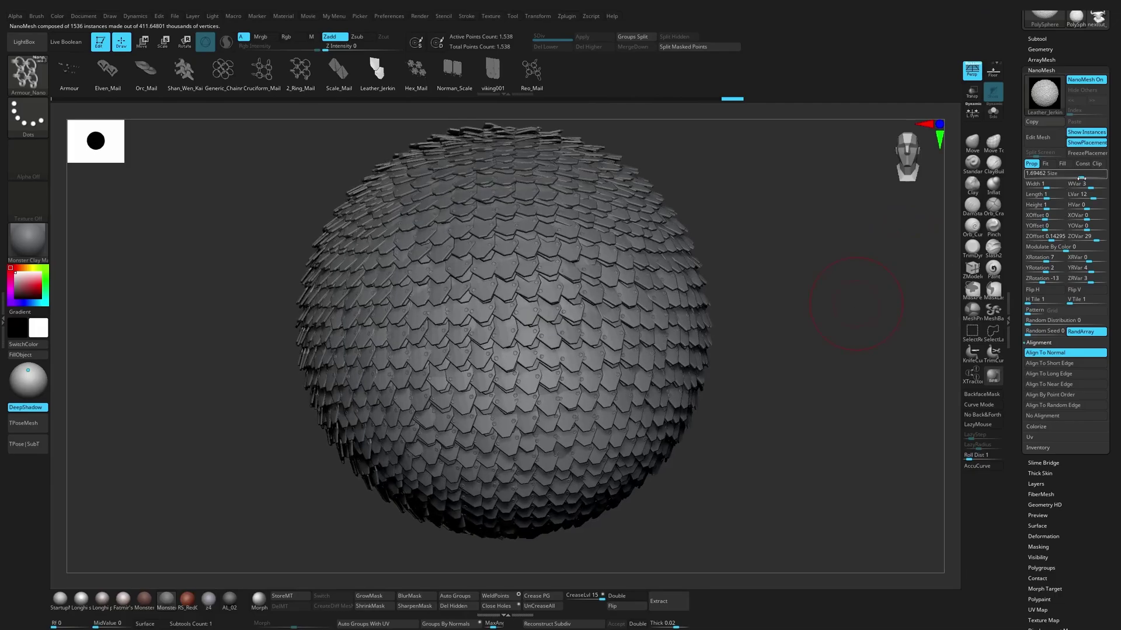
left_click_drag(1081, 179, 1078, 178)
left_click_drag(894, 228, 827, 297)
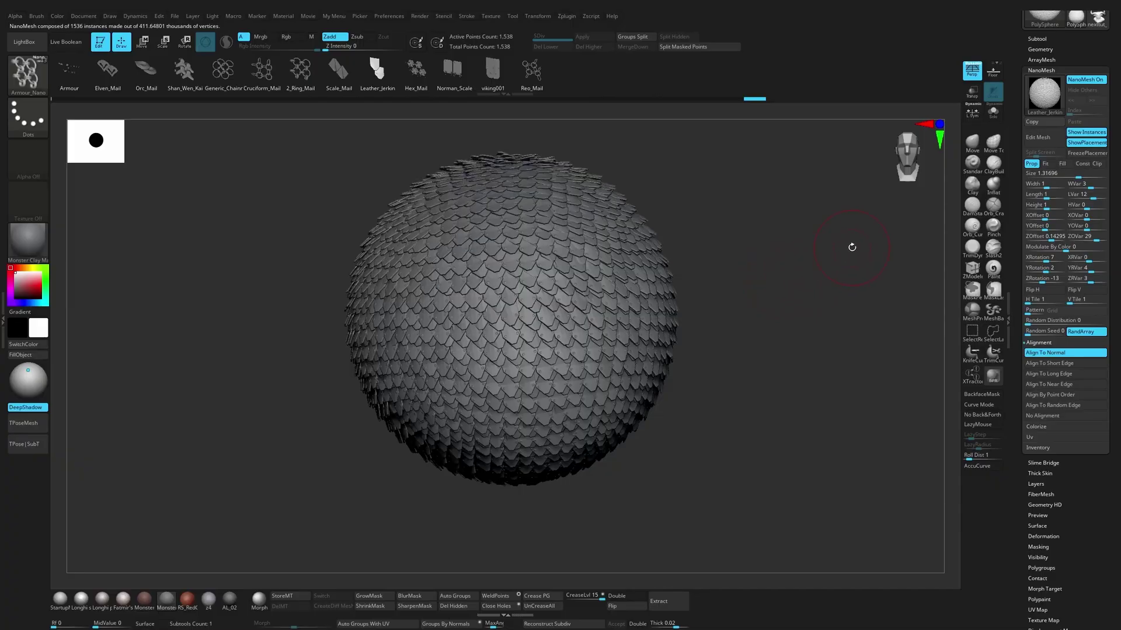
Step: Open the NanoMesh source mesh for editing beside the sphere and switch to the Move brush
left_click(1029, 138)
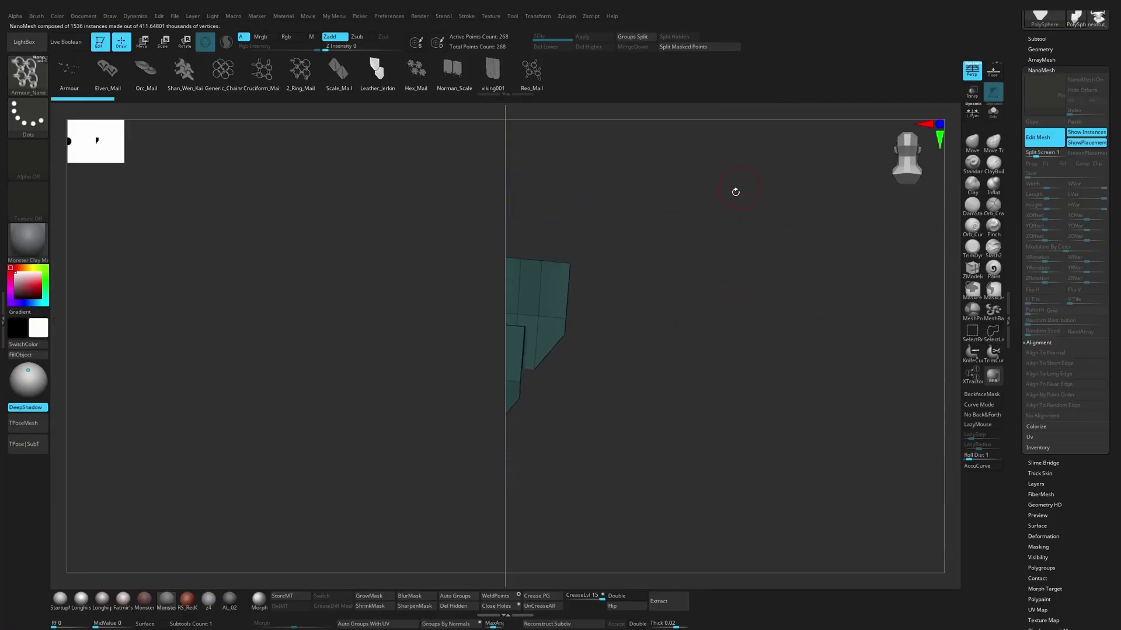
left_click_drag(733, 190, 858, 288)
left_click_drag(617, 279, 763, 313, "alt")
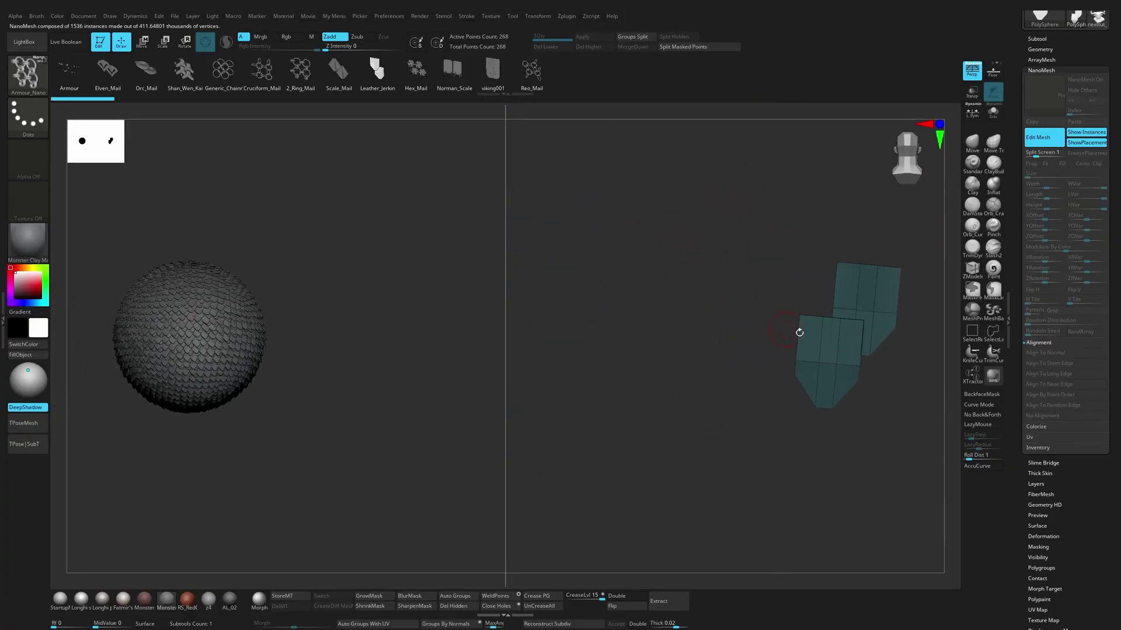
key("b")
key("m")
key("v")
key("s")
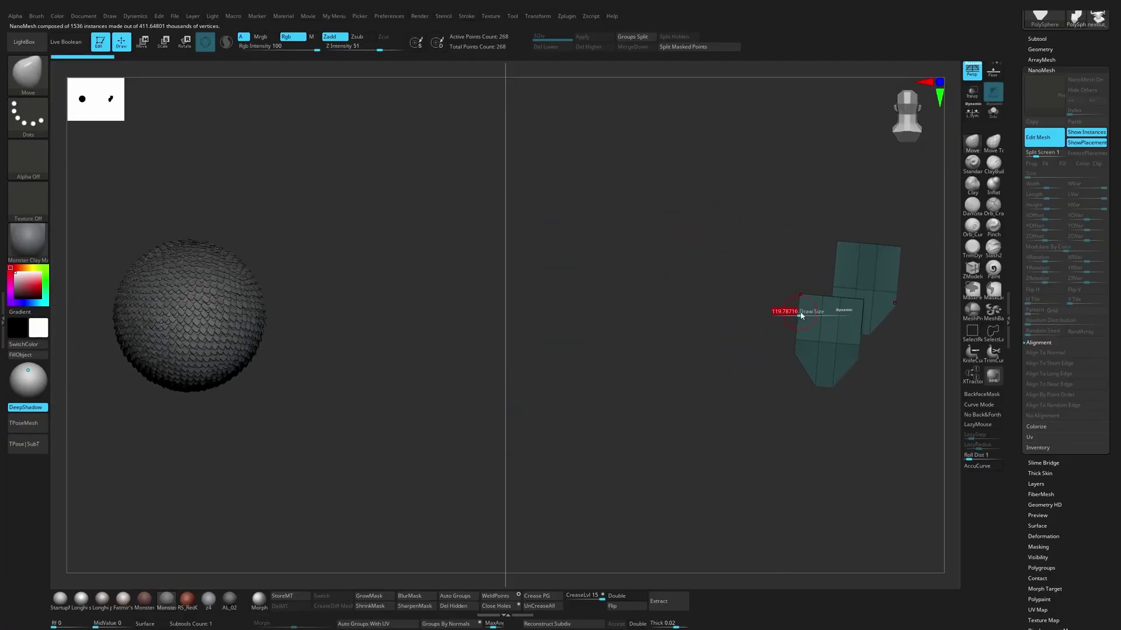
Step: Try pulling the corner, side and tip of the front source plate with the Move brush, undoing each deformation
left_click_drag(800, 295, 752, 257)
key("ctrl+z")
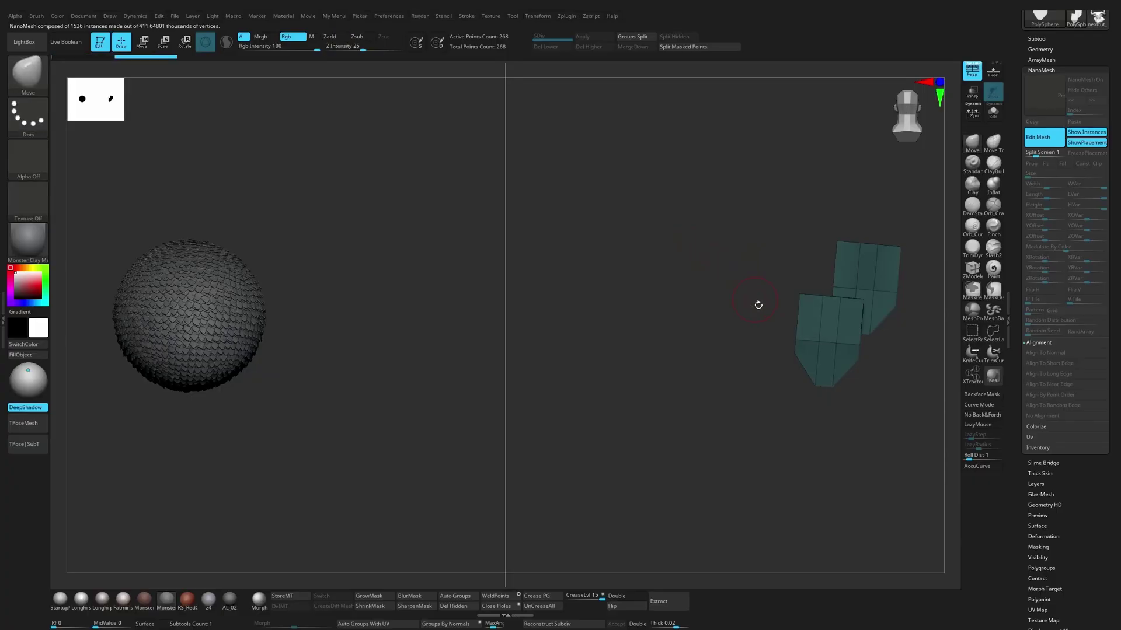
mouse_move(803, 343)
left_mouse_down()
mouse_move(626, 334)
mouse_move(708, 356)
left_mouse_up()
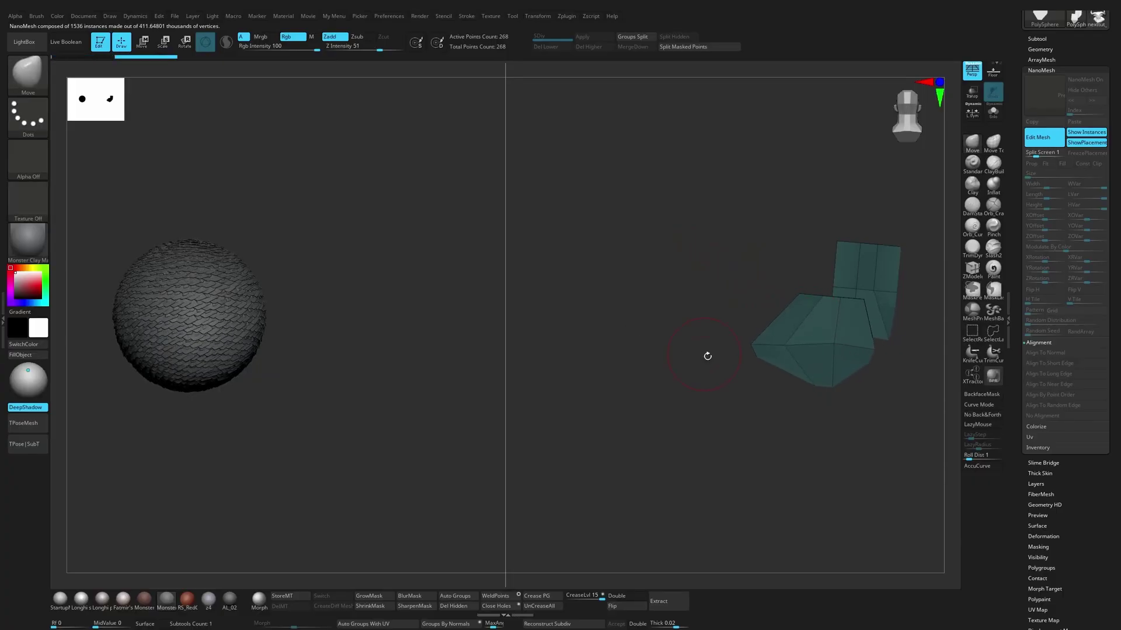
key("ctrl+z")
left_click_drag(824, 390, 784, 537)
key("ctrl+z")
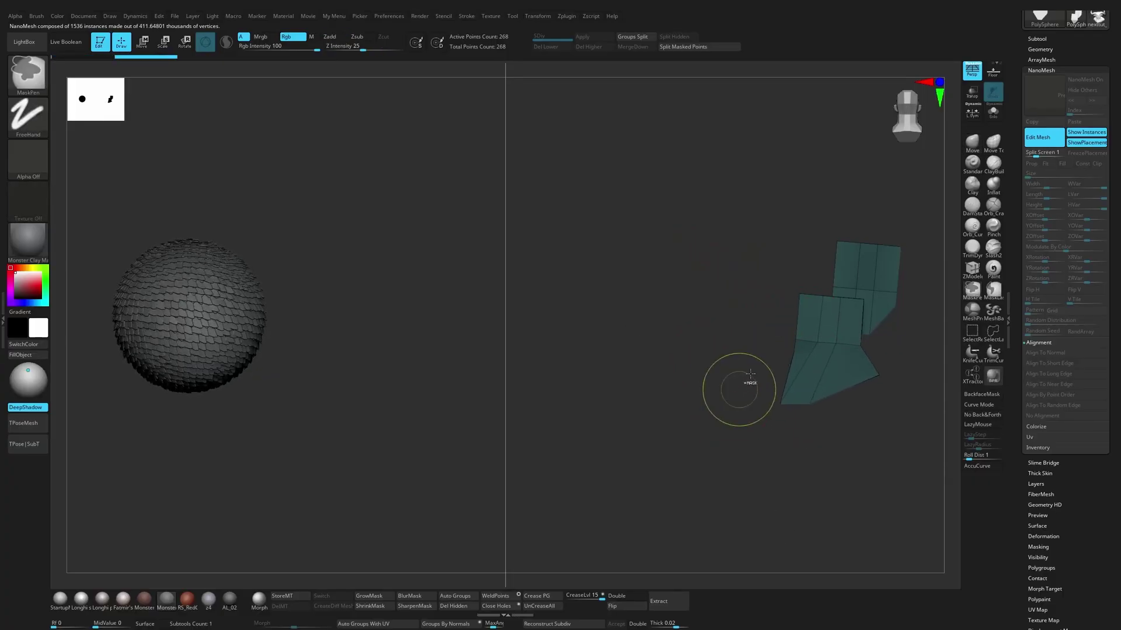
left_click_drag(738, 388, 717, 369)
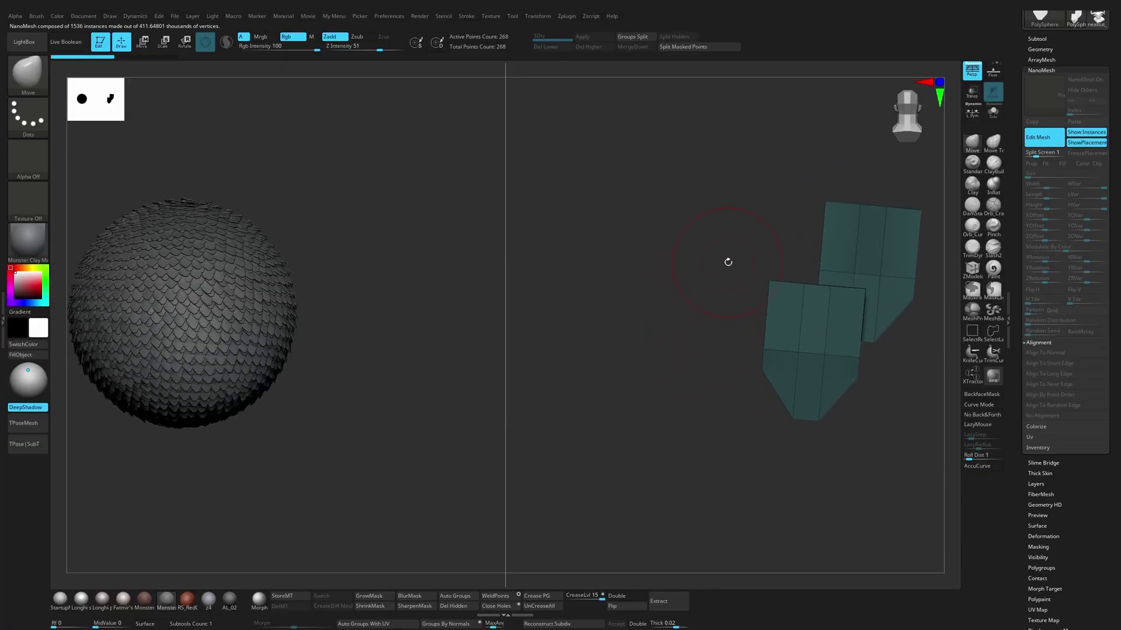
Step: Try replacing the NanoMesh source plates with other Armour_Nano meshes, such as Norman_Scale and Rex_Mail, and undo the swaps back to Leather_Jerkin
key("b")
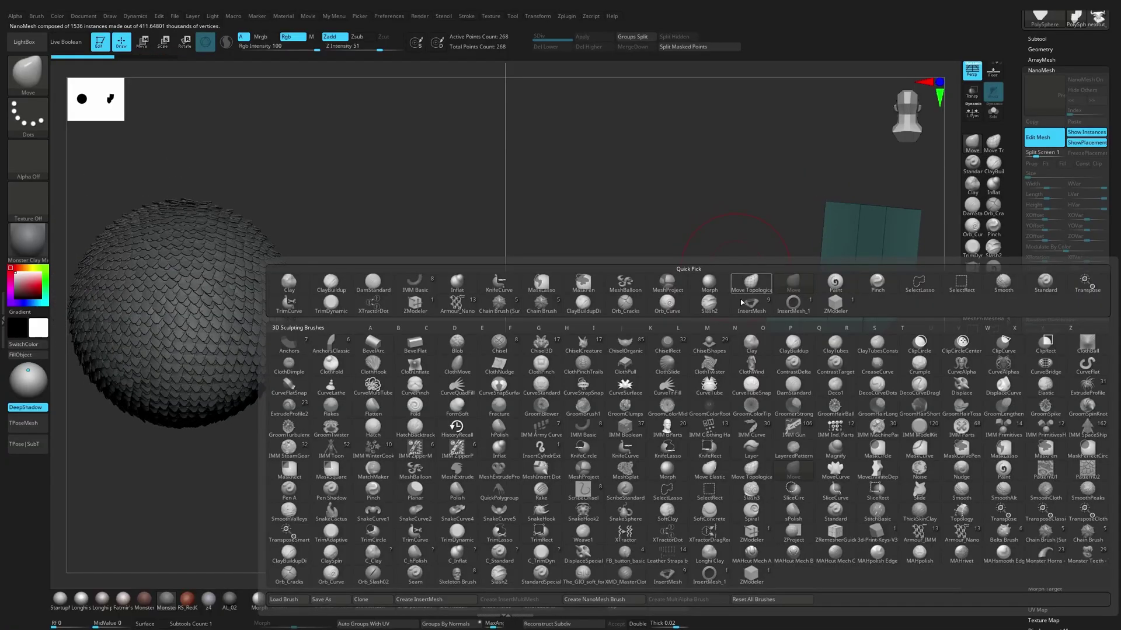
left_click(946, 529)
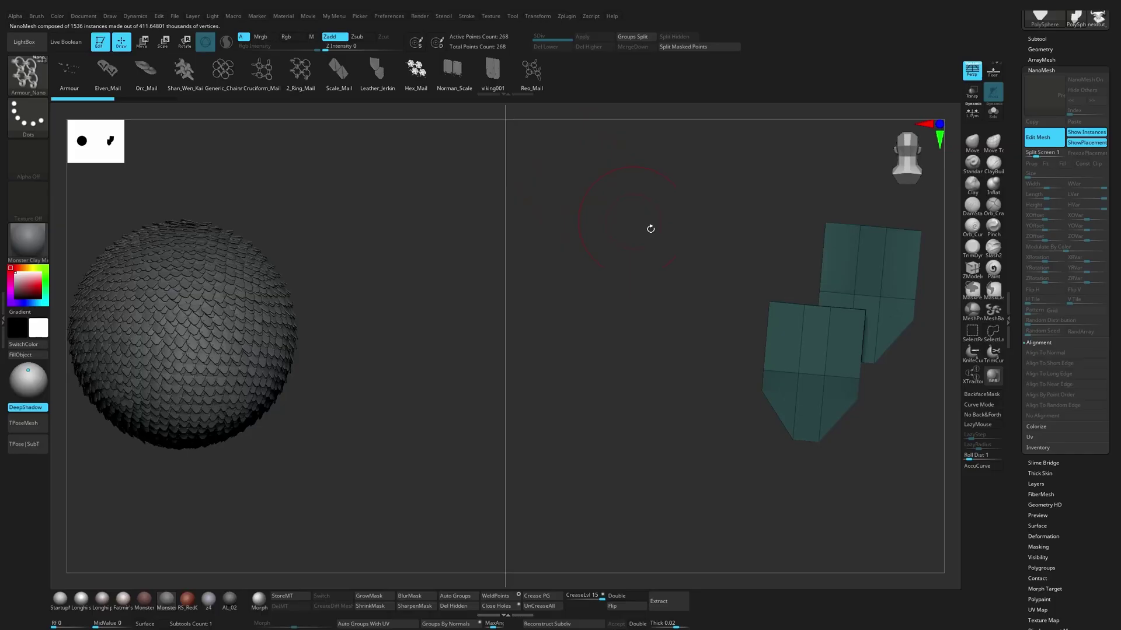
key("w")
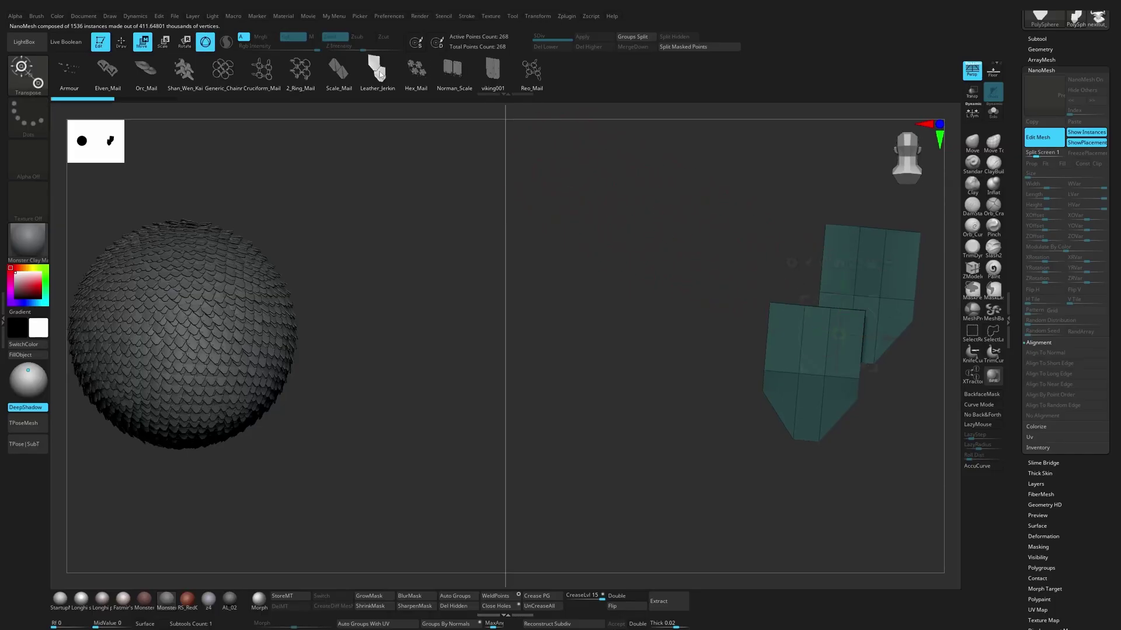
left_click(428, 75)
left_click(459, 75)
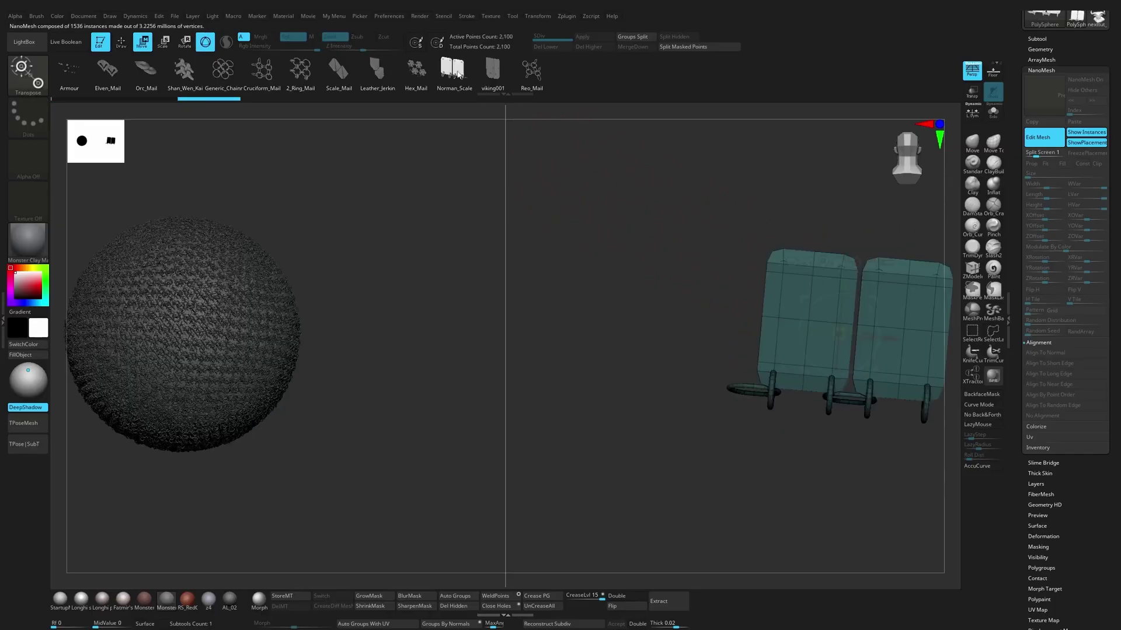
left_click(493, 77)
left_click(526, 82)
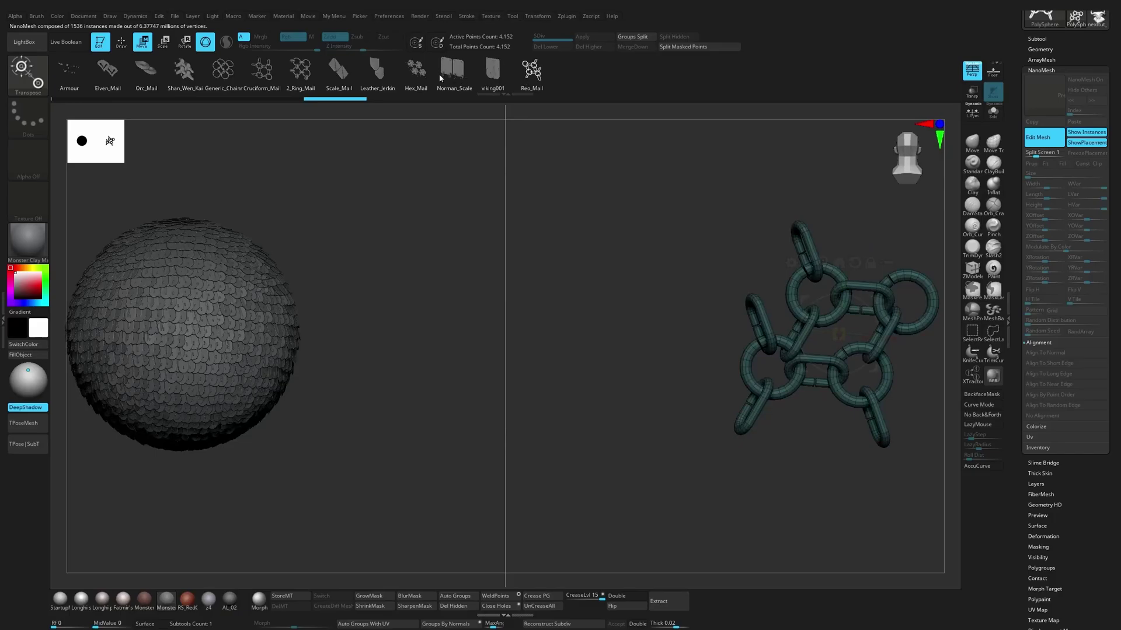
key("ctrl+z")
key("ctrl+z")
key("ctrl+z")
key("ctrl+z")
key("ctrl+z")
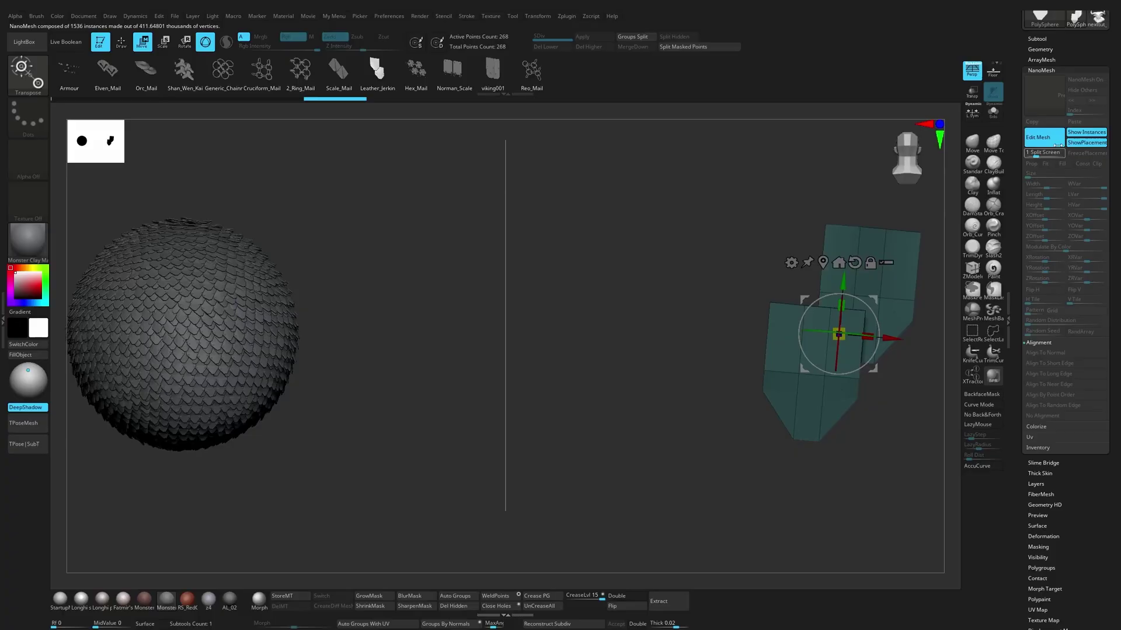
Step: Leave NanoMesh source editing and bring up the Cylinder3D primitive, converted to a PolyMesh3D
left_click(1039, 138)
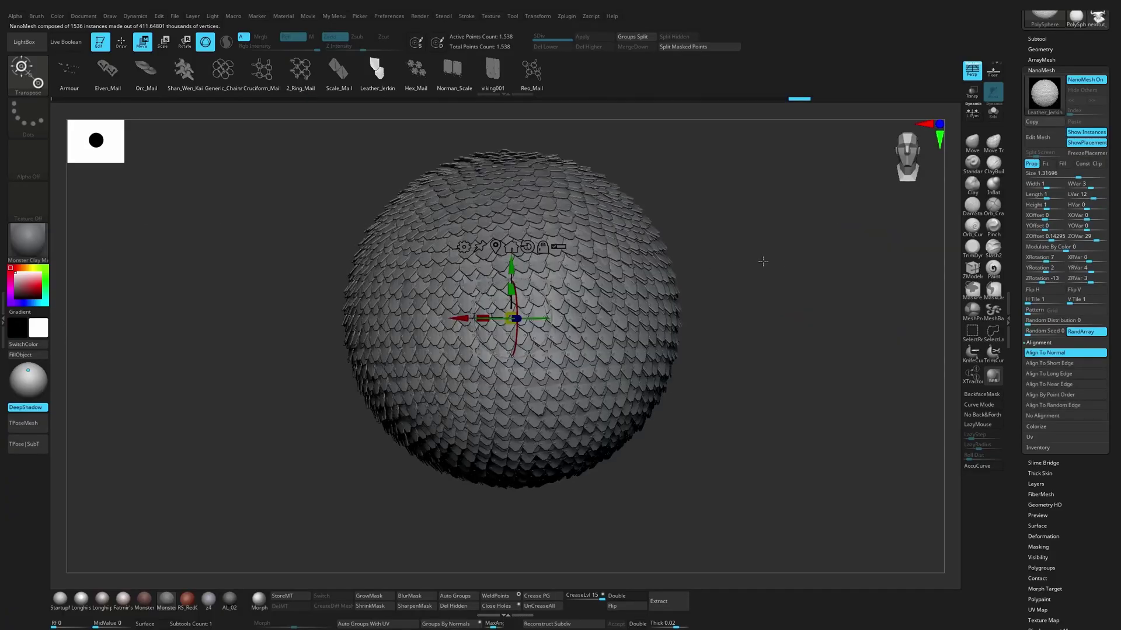
key("q")
scroll(1062, 195, "up", 5)
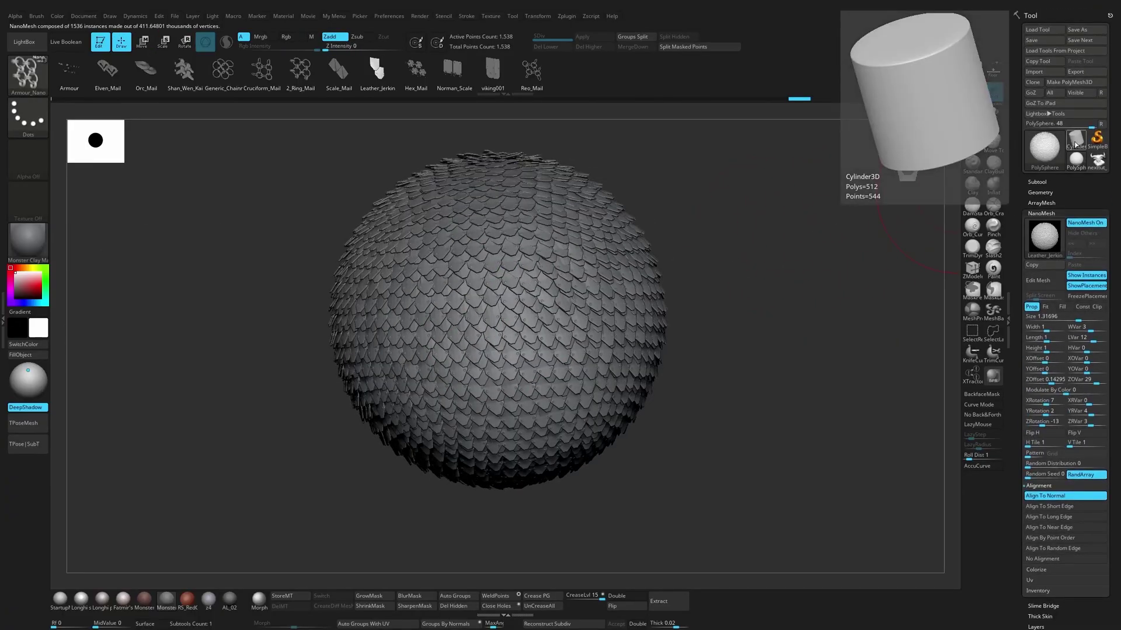
left_click(1076, 145)
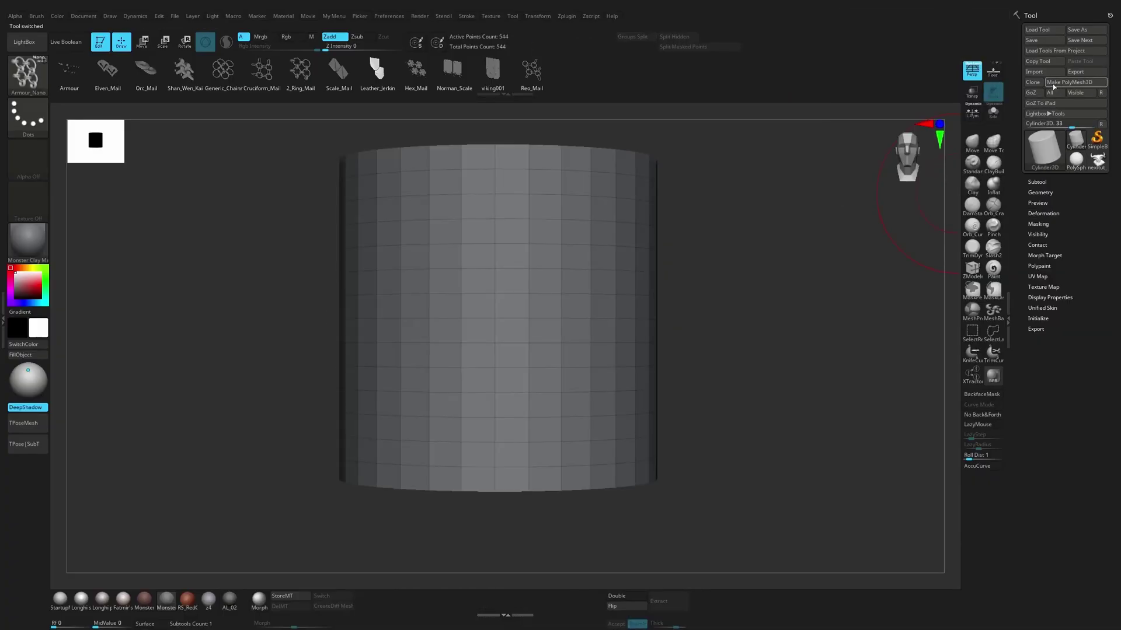
left_click(1082, 84)
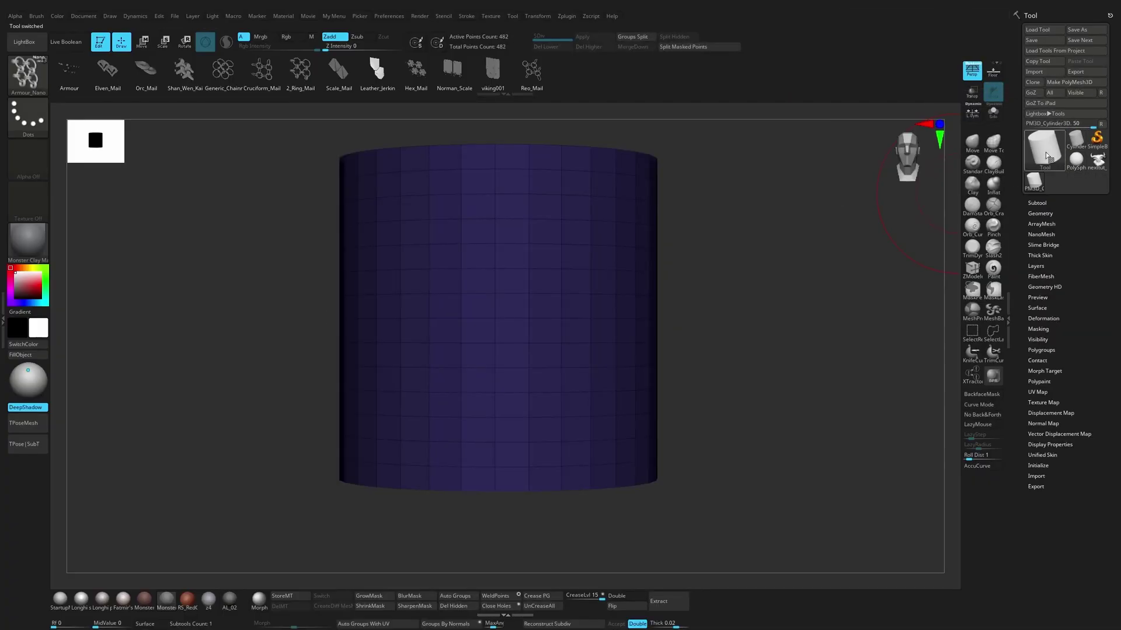
Step: Flatten the cylinder along its Z axis into a thin plate
left_click_drag(791, 261, 698, 230)
key("w")
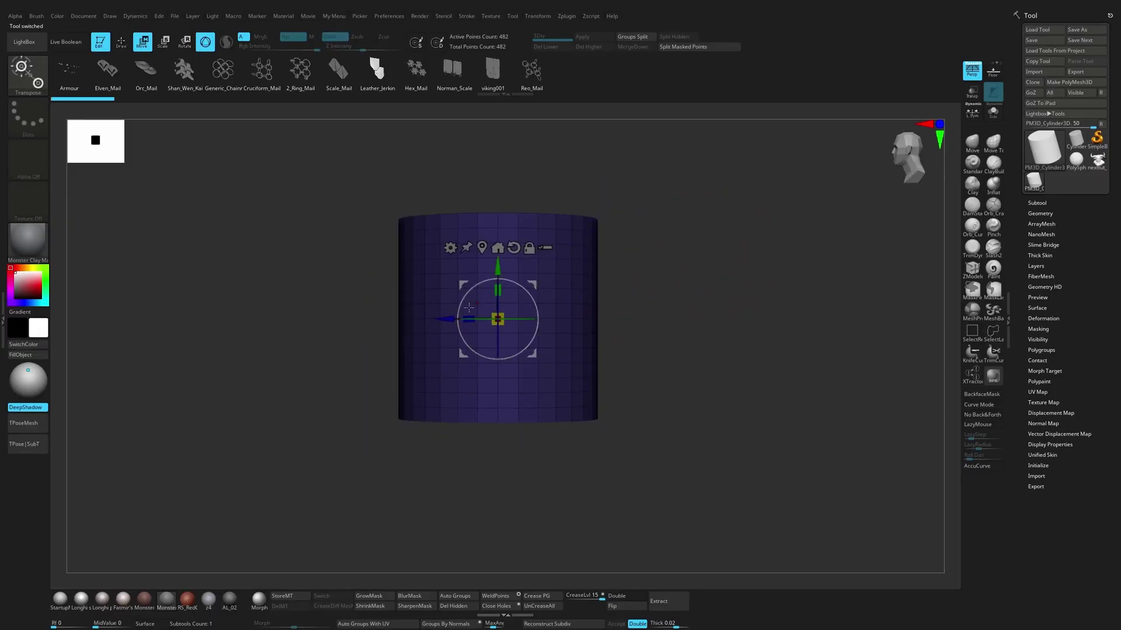
left_click_drag(471, 318, 631, 321)
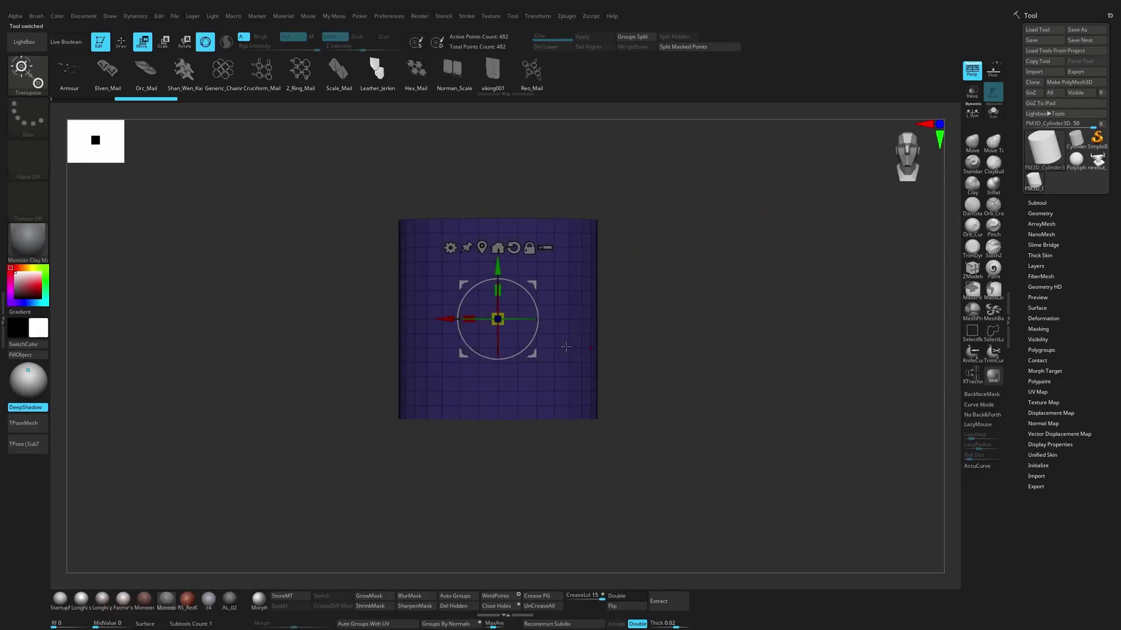
key("q")
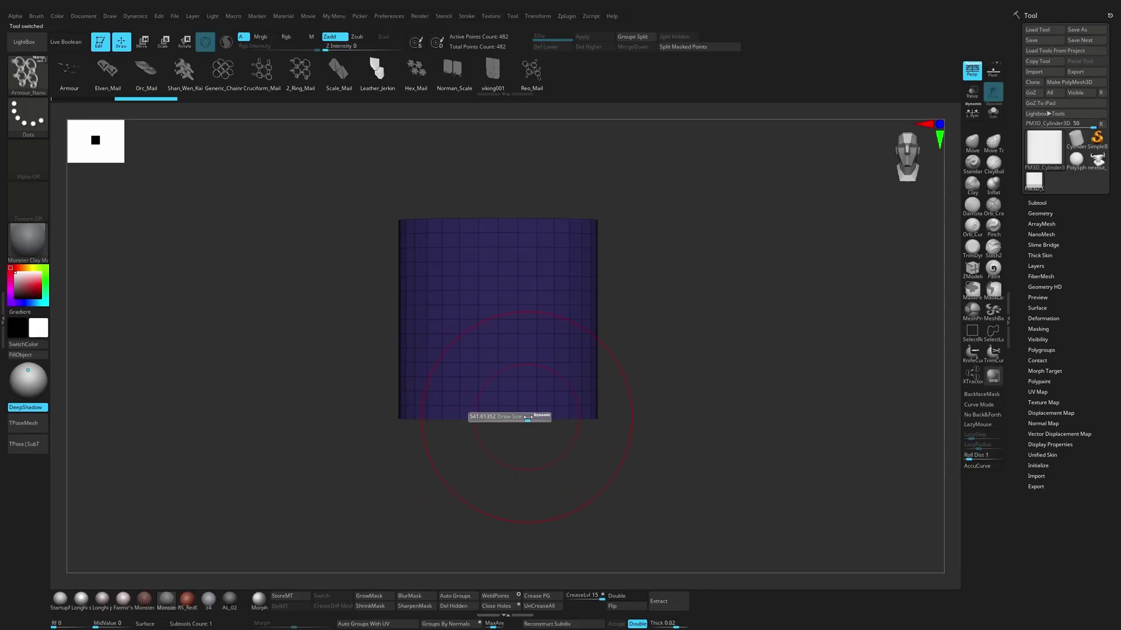
Step: Use the Move brush to pull the plate's lower edge down into a rounded tip and widen its upper sides
key("b")
key("m")
key("v")
left_click_drag(481, 411, 496, 548)
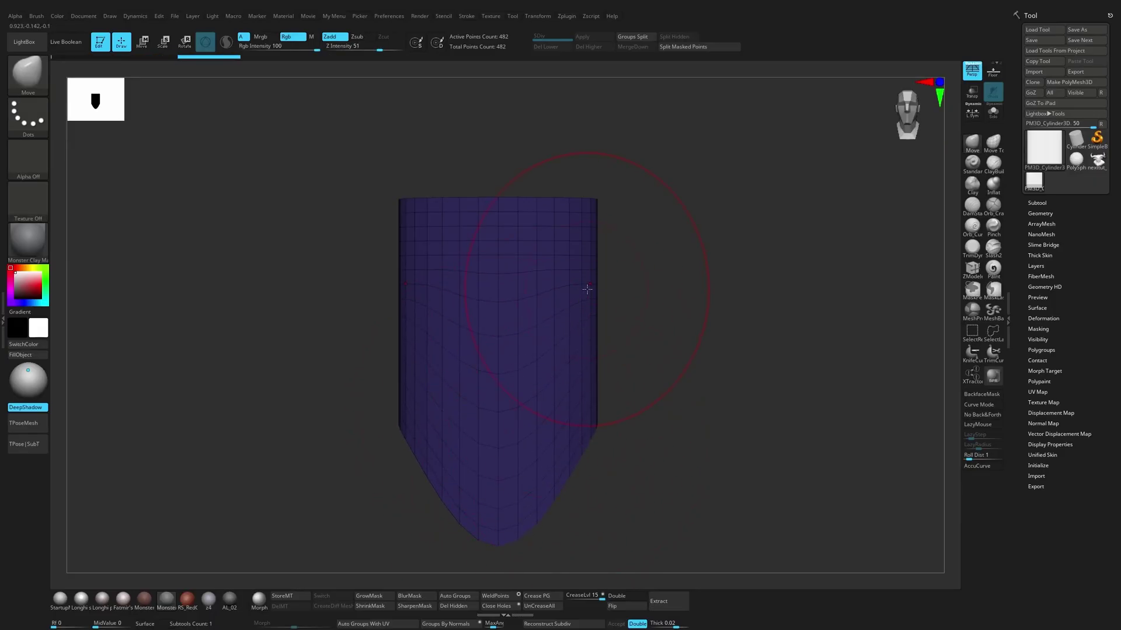
mouse_move(587, 289)
left_mouse_down()
mouse_move(555, 305)
mouse_move(690, 313)
left_mouse_up()
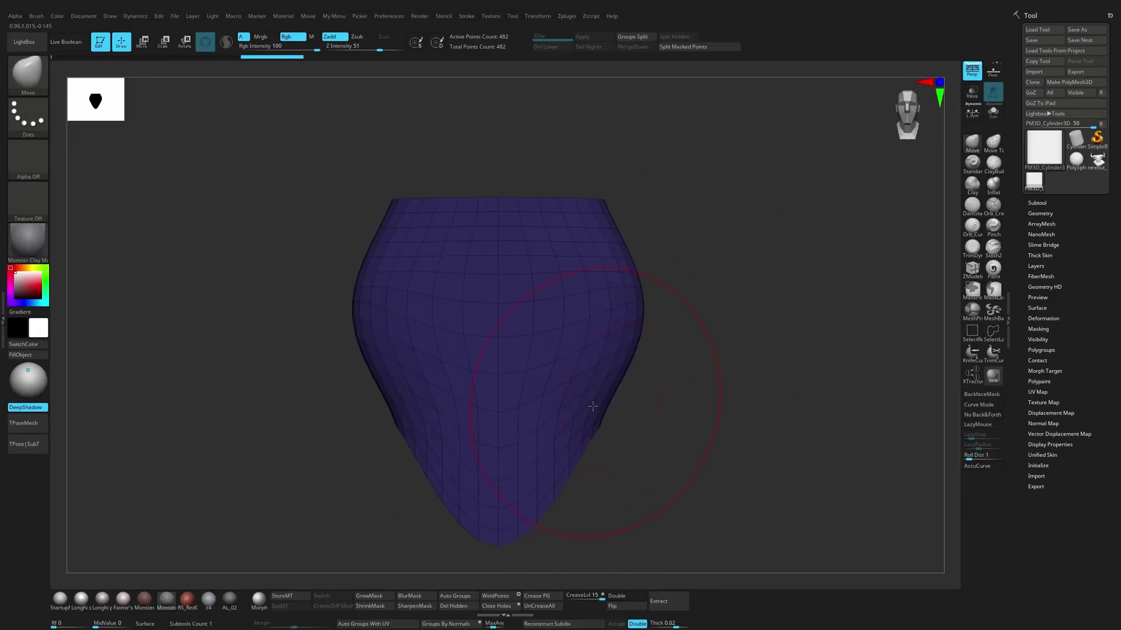
Step: Smooth the sides and lower part of the scale into an even teardrop outline and turn off the polyframe display
mouse_move(593, 406)
left_mouse_down("shift")
mouse_move(605, 330)
mouse_move(585, 328)
left_mouse_up("shift")
left_click_drag(563, 387, 575, 443, "shift")
mouse_move(657, 412)
left_mouse_down("alt")
mouse_move(680, 316)
mouse_move(631, 153)
mouse_move(488, 178)
mouse_move(564, 181)
mouse_move(515, 293)
mouse_move(548, 327)
mouse_move(512, 361)
left_mouse_up("alt")
key("shift+f")
left_click_drag(600, 335, 666, 324)
Step: Create a new InsertMesh brush from the sculpted scale
key("b")
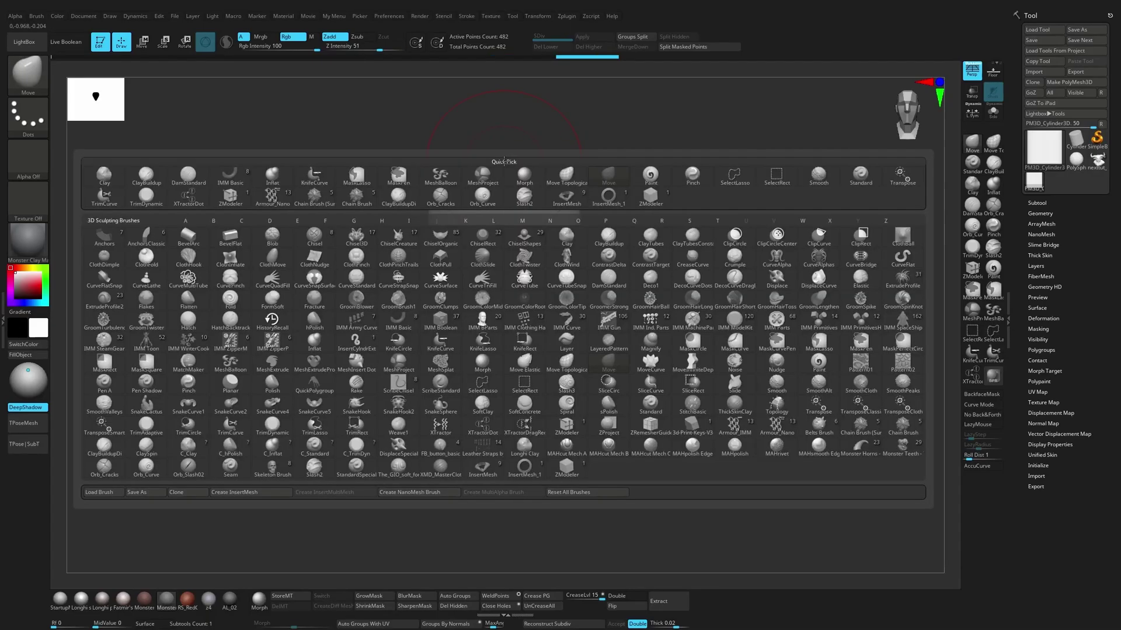
left_click(197, 492)
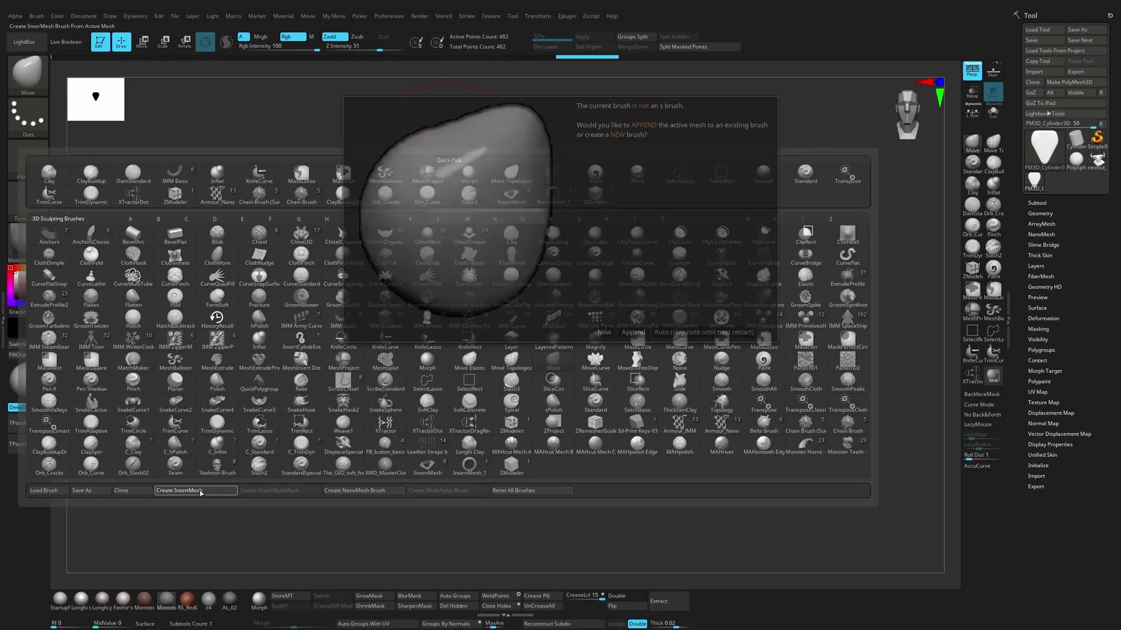
left_click(604, 332)
Step: Create a NanoMesh brush from the new scale InsertMesh brush
key("b")
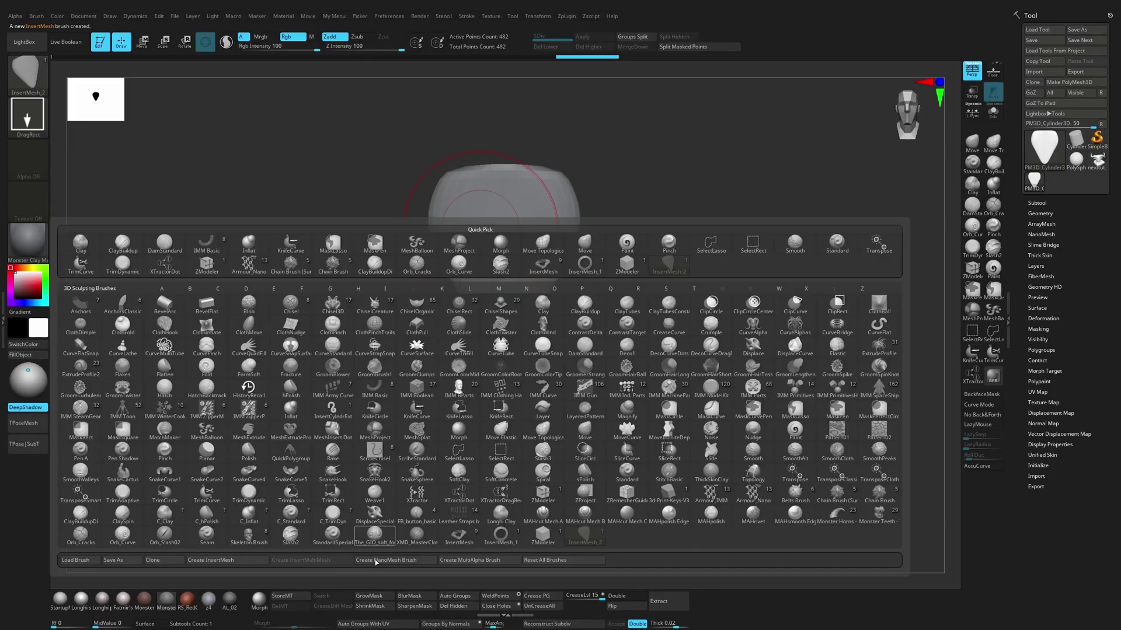
key("b")
key("b")
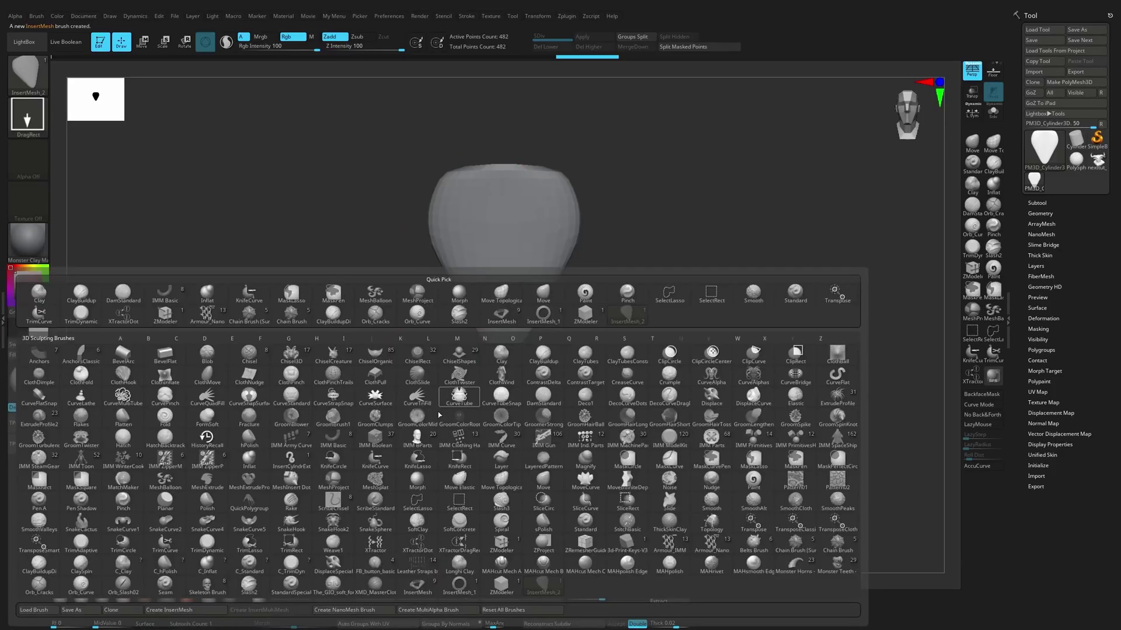
left_click(364, 610)
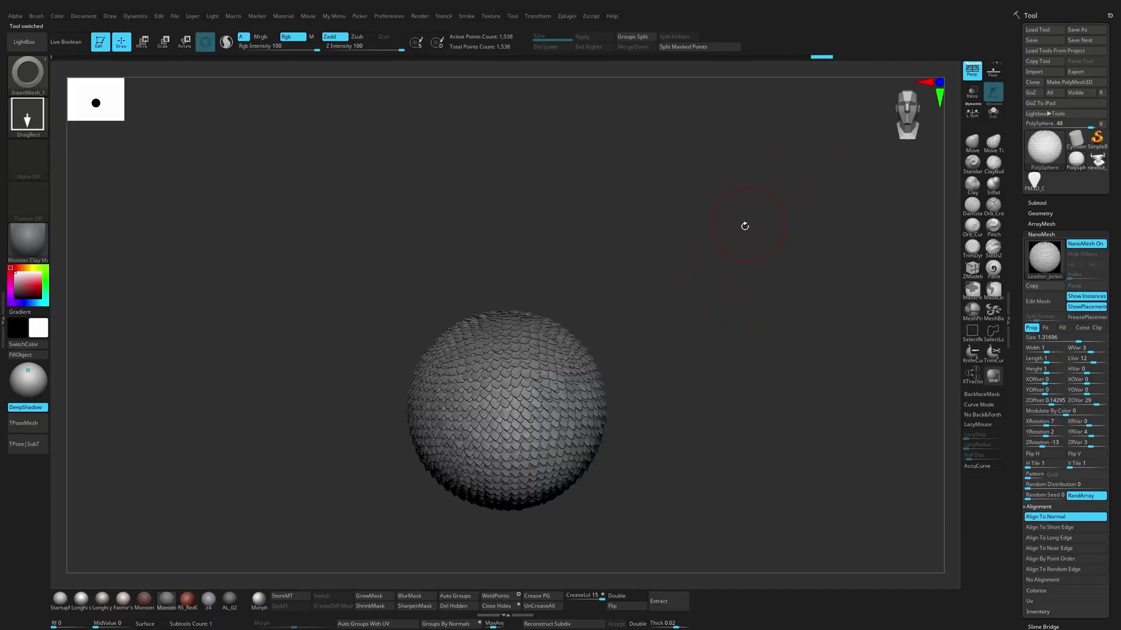
Step: Revert the PolySphere1 duplicate to a bare sphere with its polyframe shown, and hide the original scale-covered PolySphere subtool
left_click_drag(745, 226, 721, 167, "alt")
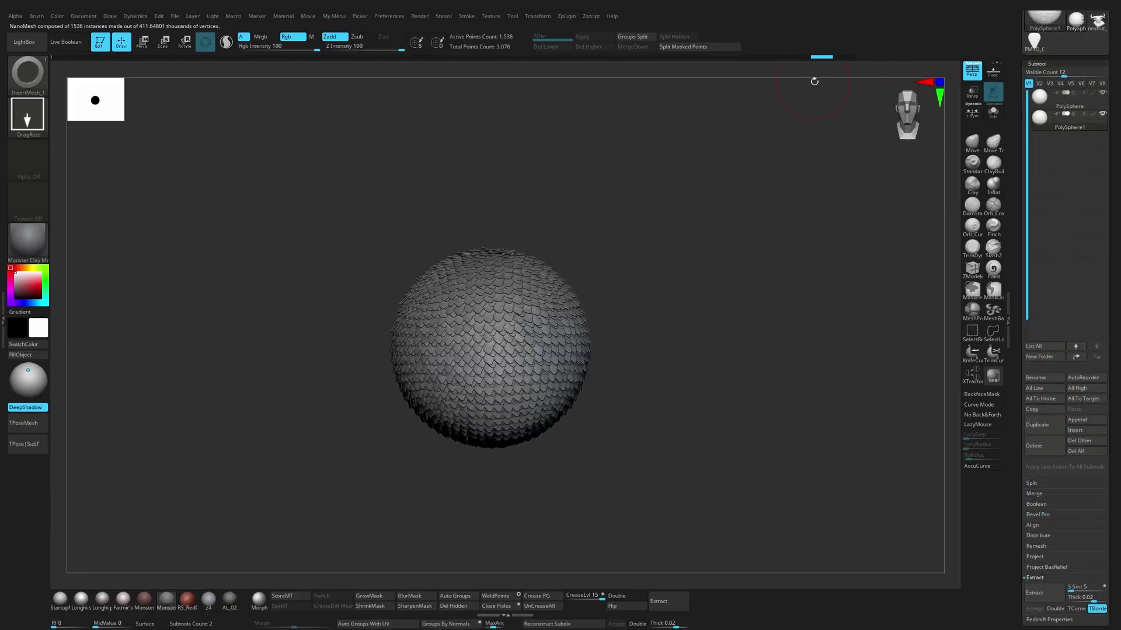
left_click_drag(644, 227, 657, 254, "alt")
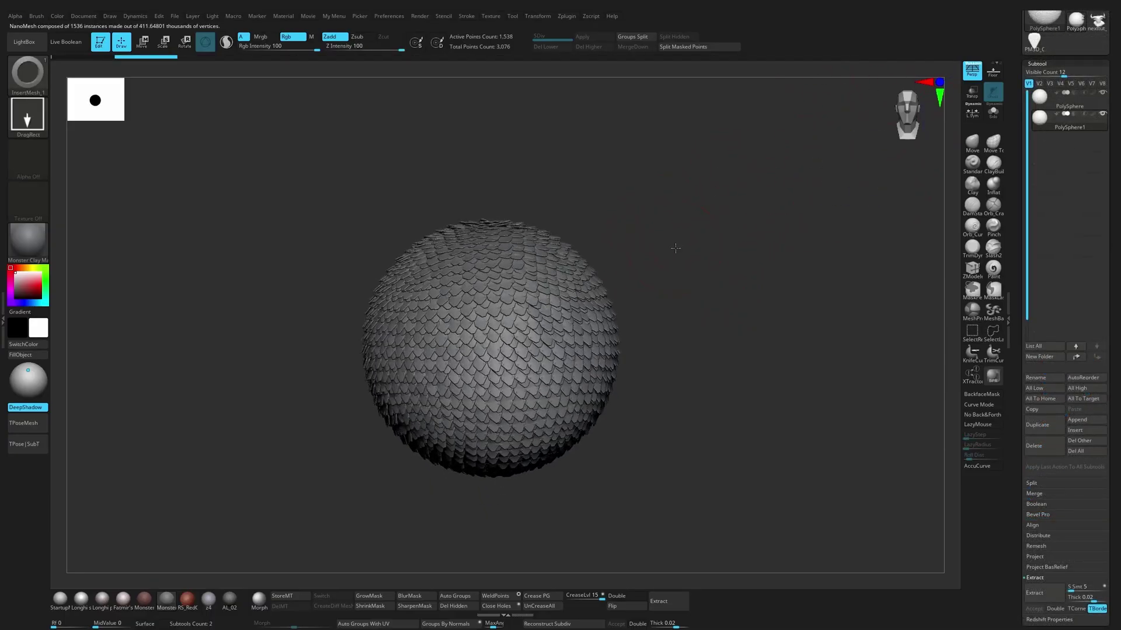
key("ctrl+shift+z")
left_click(1102, 92)
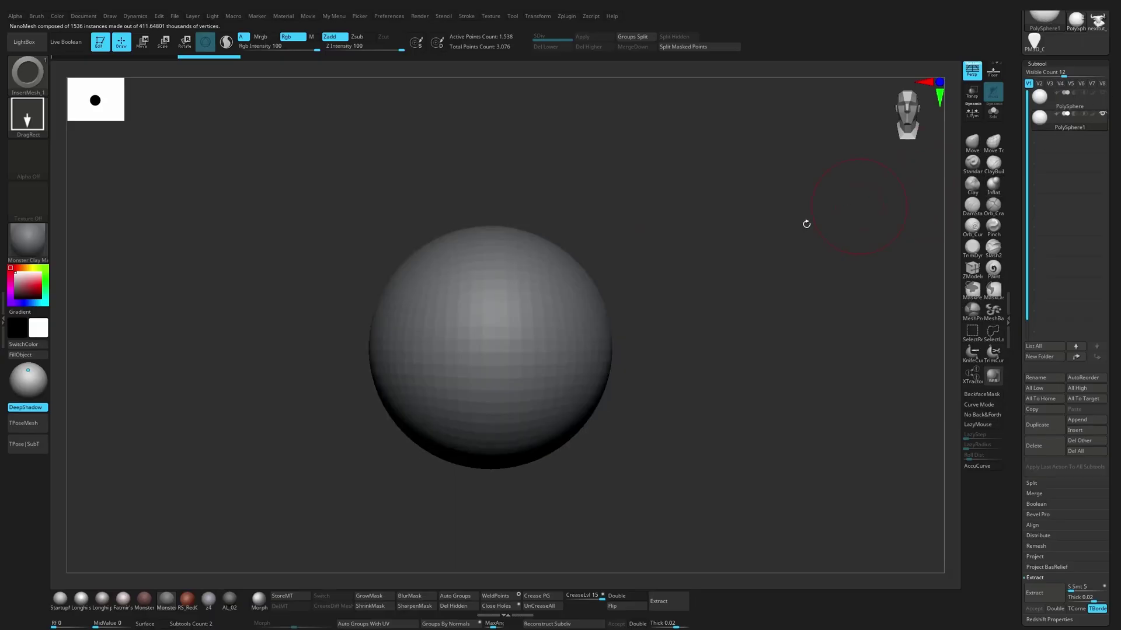
key("shift+f")
Step: Insert the custom scale NanoMesh over the sphere's whole polygroup with the ZModeler_1 brush
key("b")
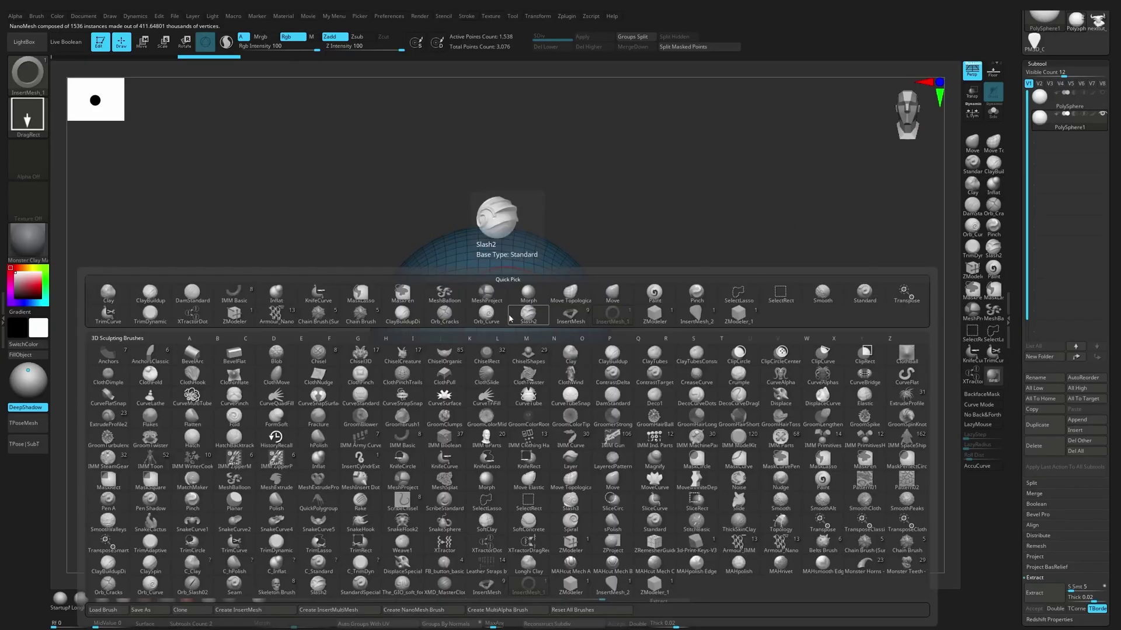
left_click(653, 585)
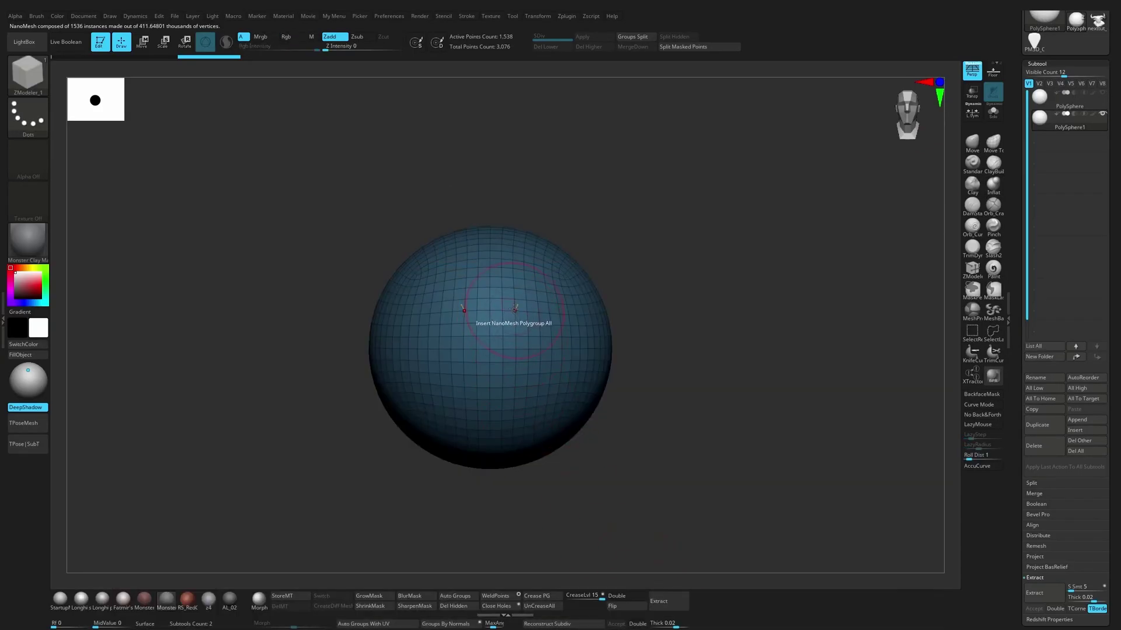
left_click(508, 316)
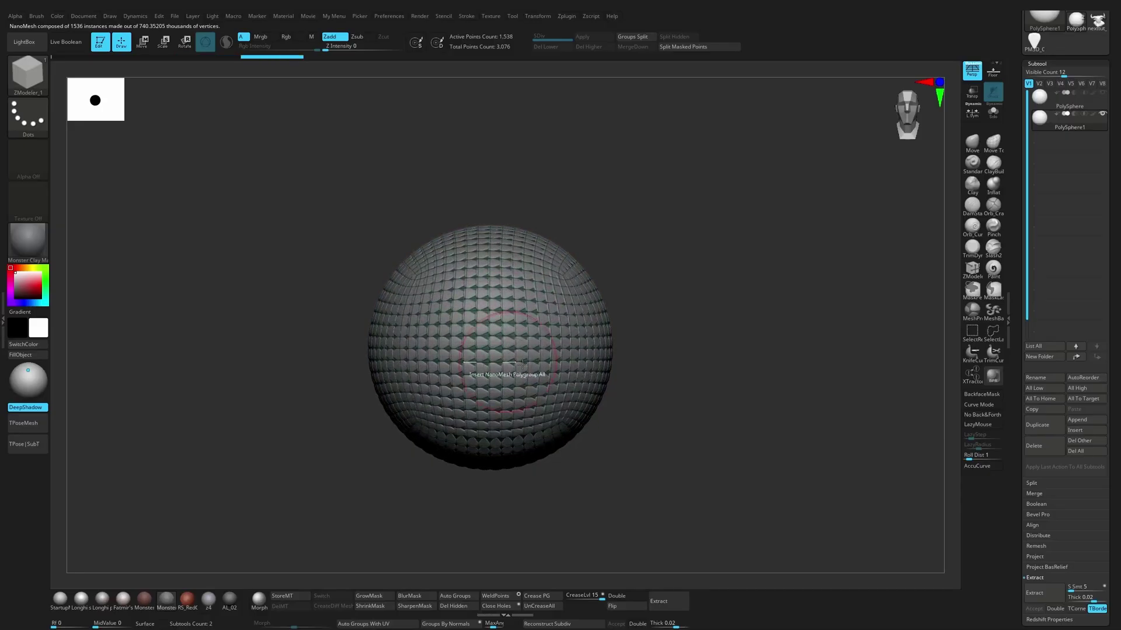
Step: Align the custom scales to the normals and set XRotation 12, YRotation 7, ZRotation 7, YRVar 3 and ZRVar 1
left_click_drag(1013, 393, 1013, 257)
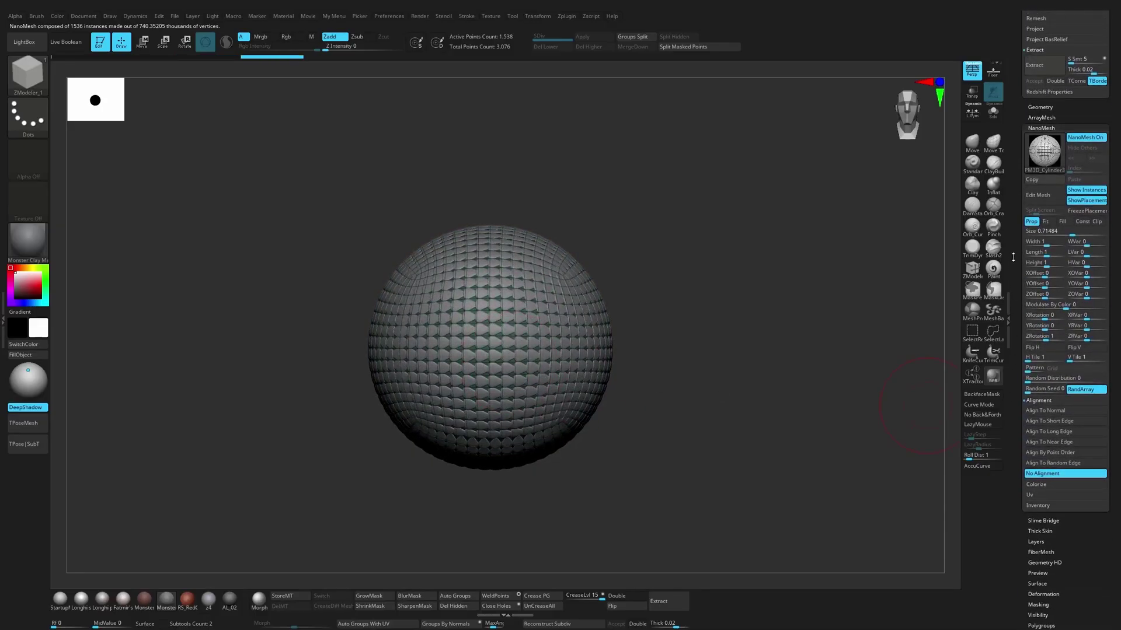
left_click(1039, 411)
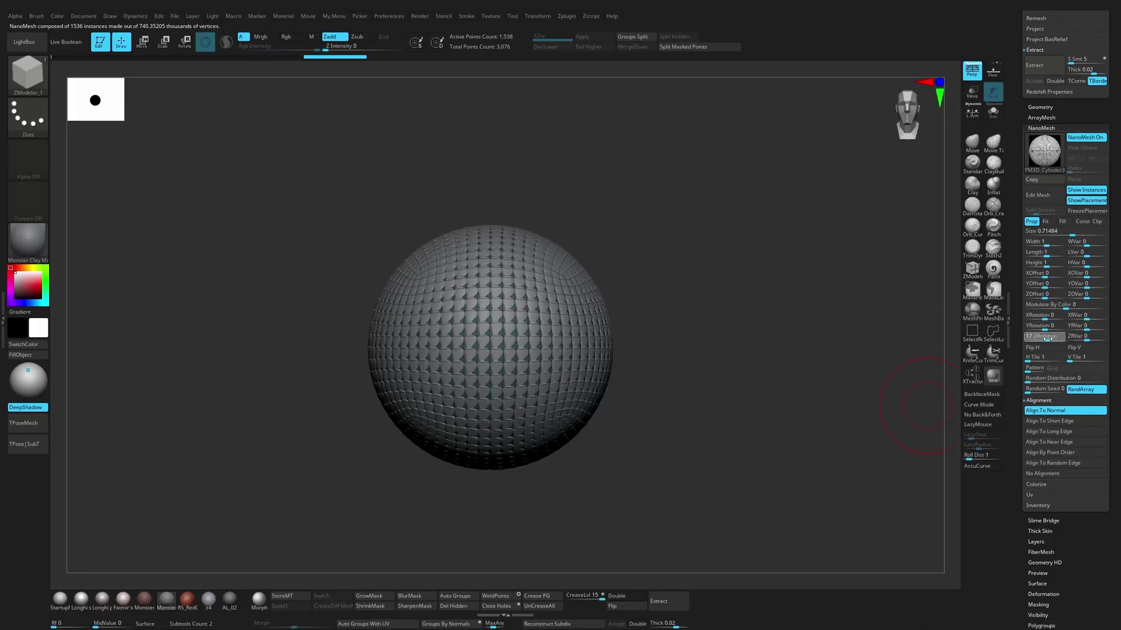
mouse_move(1090, 338)
left_mouse_down()
mouse_move(1047, 329)
mouse_move(1049, 319)
mouse_move(1088, 328)
mouse_move(1088, 317)
left_mouse_up()
key("Return")
type("5")
Step: Set the scales' Size to about 1.01, Width to about 1.02, Length to about 1.33, WVar to 16, LVar to 29 and XRVar to 3
left_click_drag(1072, 233, 1096, 255)
left_click_drag(843, 303, 835, 291)
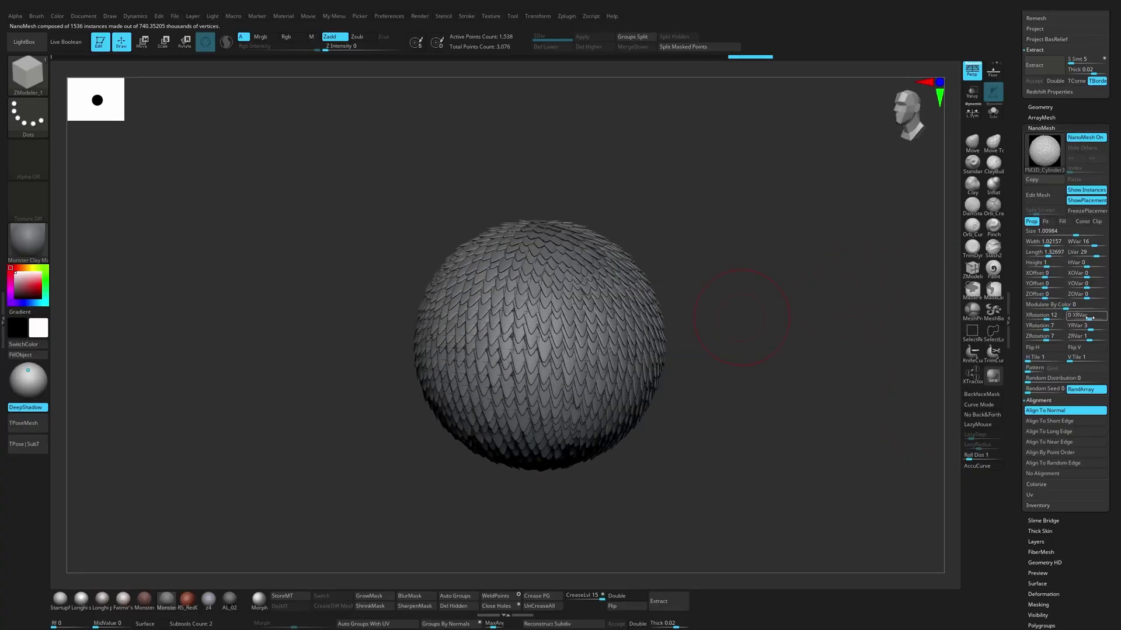
left_click_drag(1089, 318, 1090, 318)
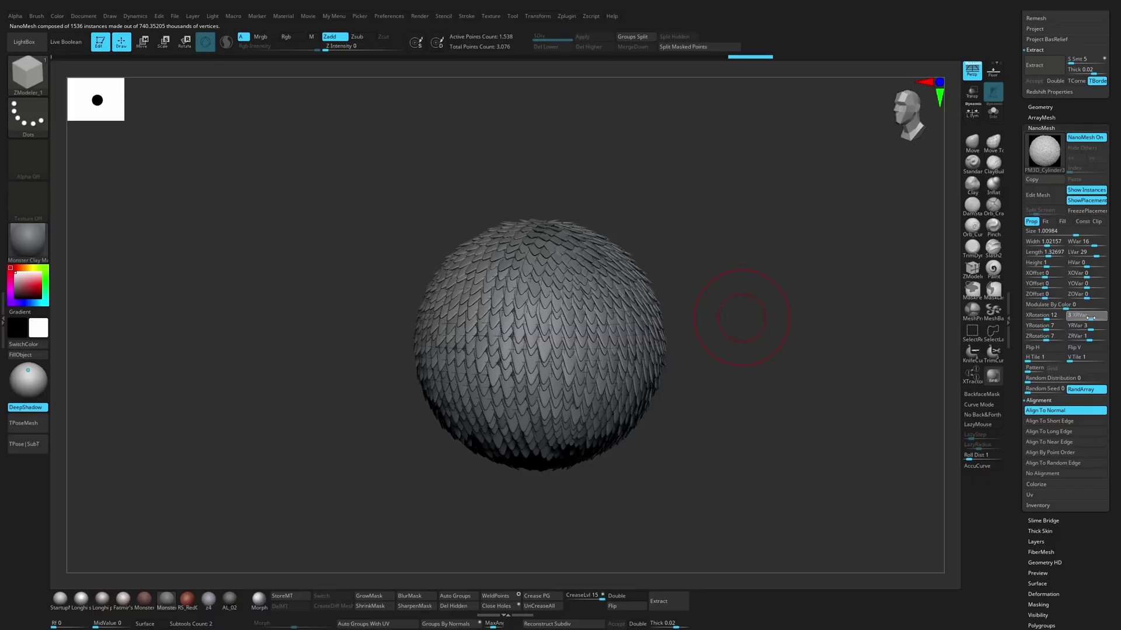
Step: Try aligning the scales to the short edge and return them to normal alignment
left_click_drag(866, 354, 890, 351)
left_click(1048, 421)
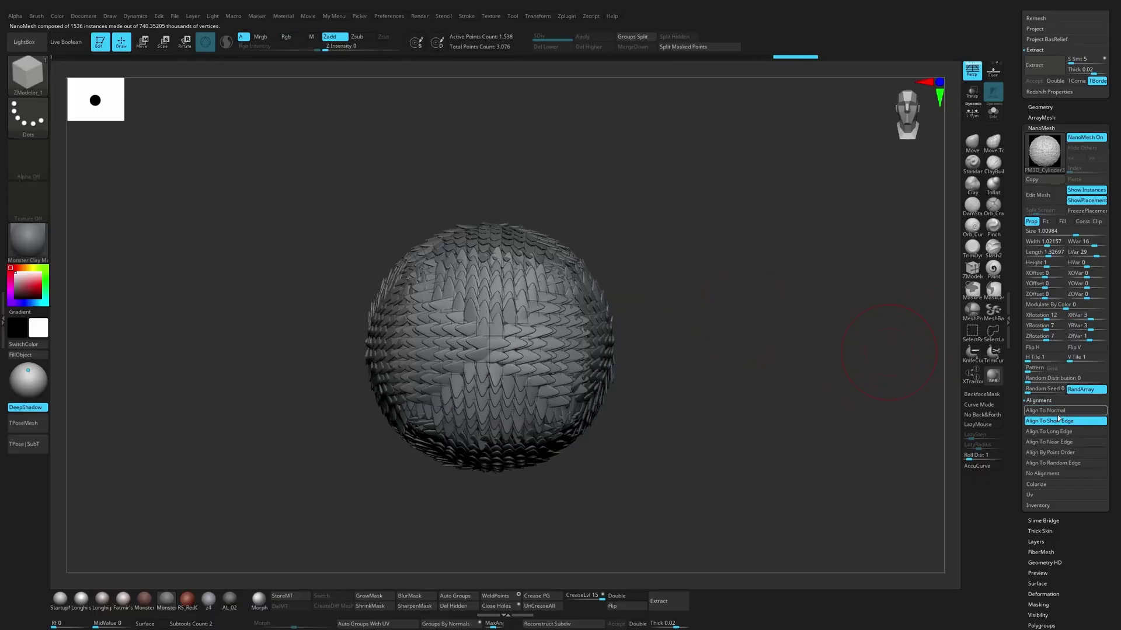
left_click(1045, 410)
Step: Open the custom scale's NanoMesh source mesh for editing beside the sphere and switch to the Move brush
left_click(1048, 198)
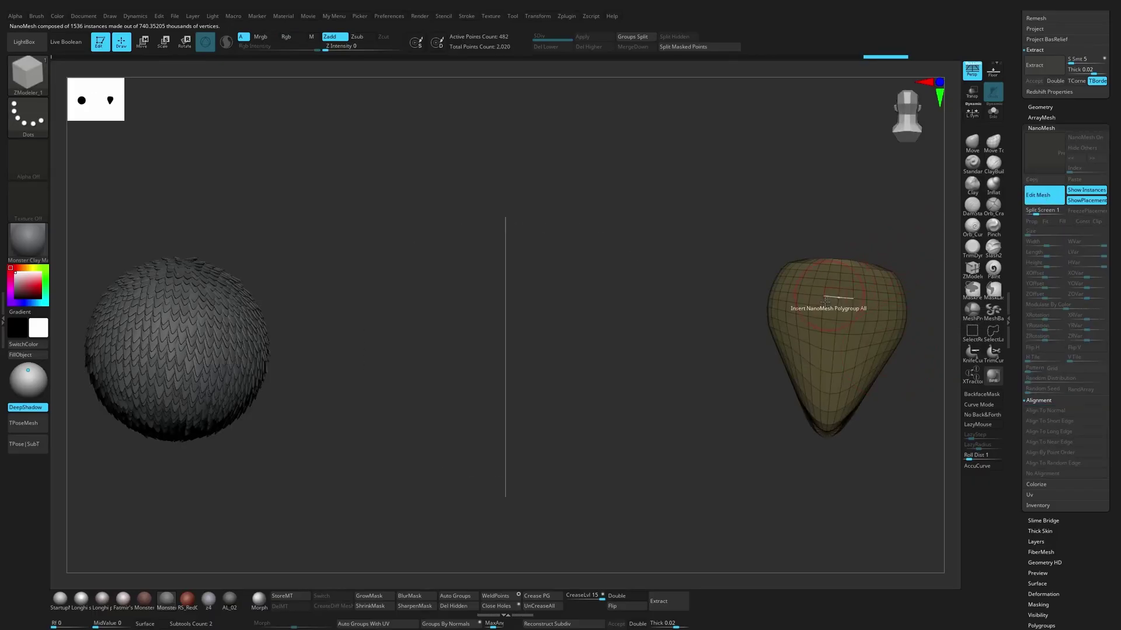
mouse_move(755, 372)
left_mouse_down("alt")
mouse_move(742, 433)
mouse_move(773, 426)
mouse_move(727, 426)
left_mouse_up("alt")
key("b")
key("m")
key("v")
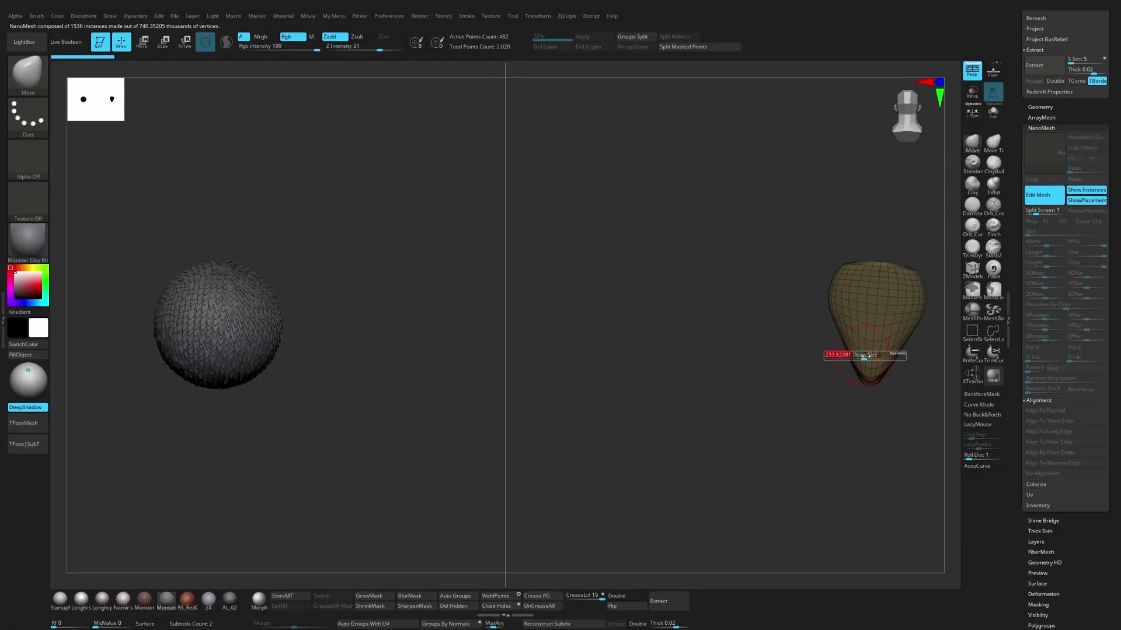
Step: Pull the source scale's tip down into a sharper point and push its lower sides inward with the Move brush
mouse_move(867, 367)
left_mouse_down()
mouse_move(866, 426)
mouse_move(869, 416)
mouse_move(831, 416)
mouse_move(870, 380)
left_mouse_up()
mouse_move(858, 421)
left_mouse_down("alt")
mouse_move(839, 465)
mouse_move(874, 422)
left_mouse_up("alt")
key("Tab")
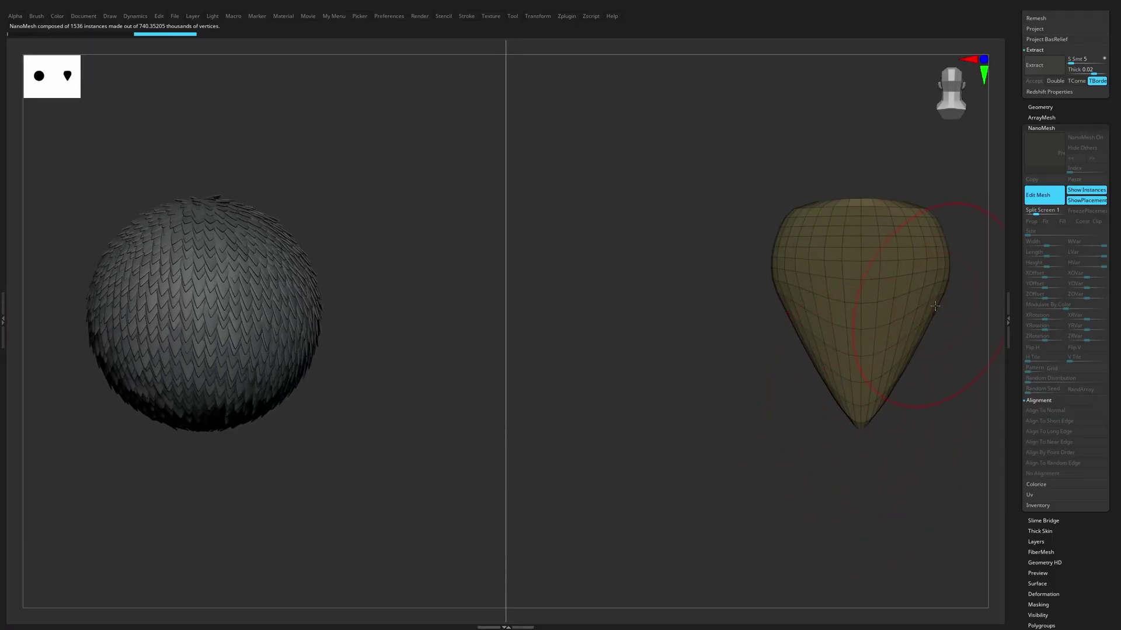
mouse_move(916, 329)
left_mouse_down()
mouse_move(890, 353)
mouse_move(926, 324)
mouse_move(896, 351)
mouse_move(890, 324)
left_mouse_up()
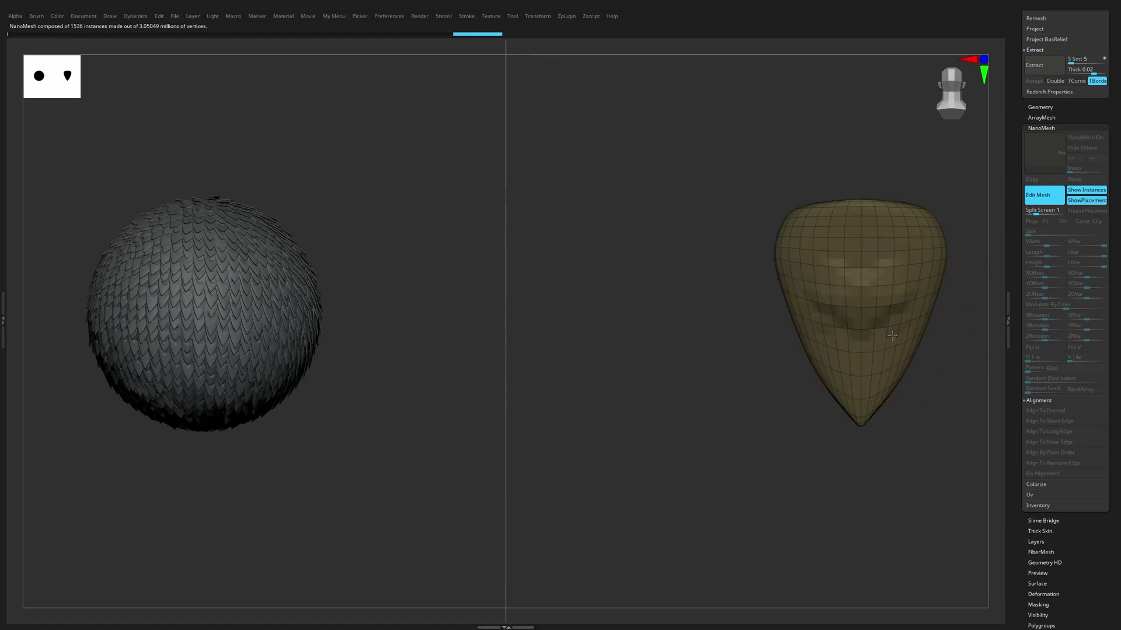
Step: Sculpt the middle of the source scale's face and smooth the surface
key("s")
left_click_drag(890, 291, 869, 335)
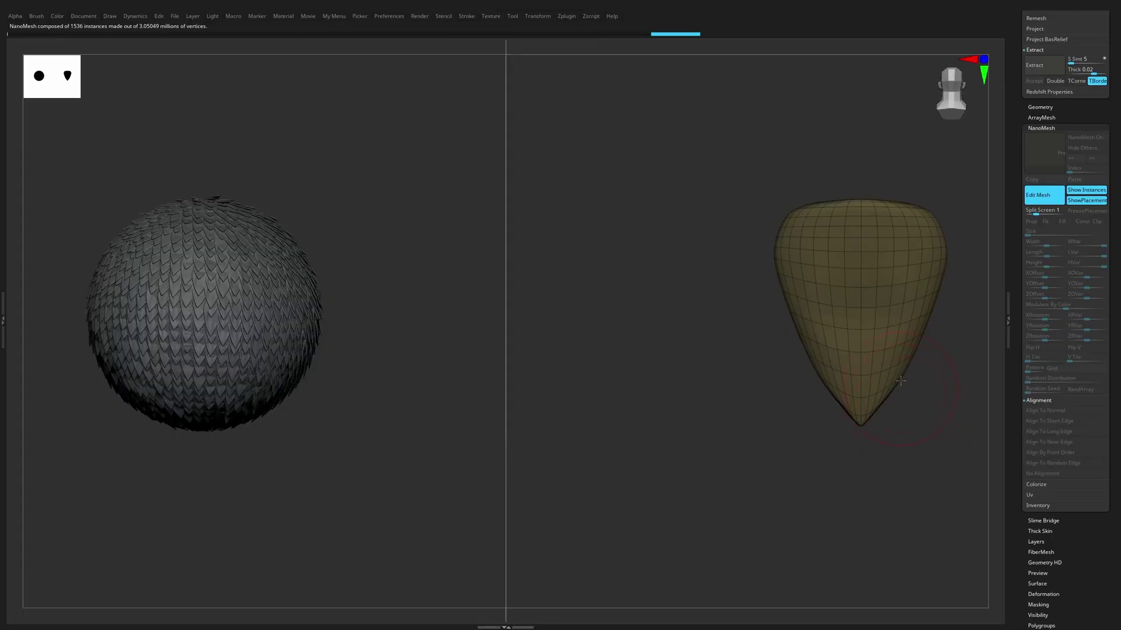
left_click_drag(889, 298, 884, 312, "alt")
mouse_move(887, 292)
left_mouse_down("alt")
mouse_move(878, 321)
mouse_move(875, 303)
mouse_move(891, 336)
left_mouse_up("alt")
mouse_move(890, 337)
right_mouse_down()
mouse_move(957, 337)
mouse_move(850, 337)
right_mouse_up()
left_click_drag(835, 298, 846, 319, "shift")
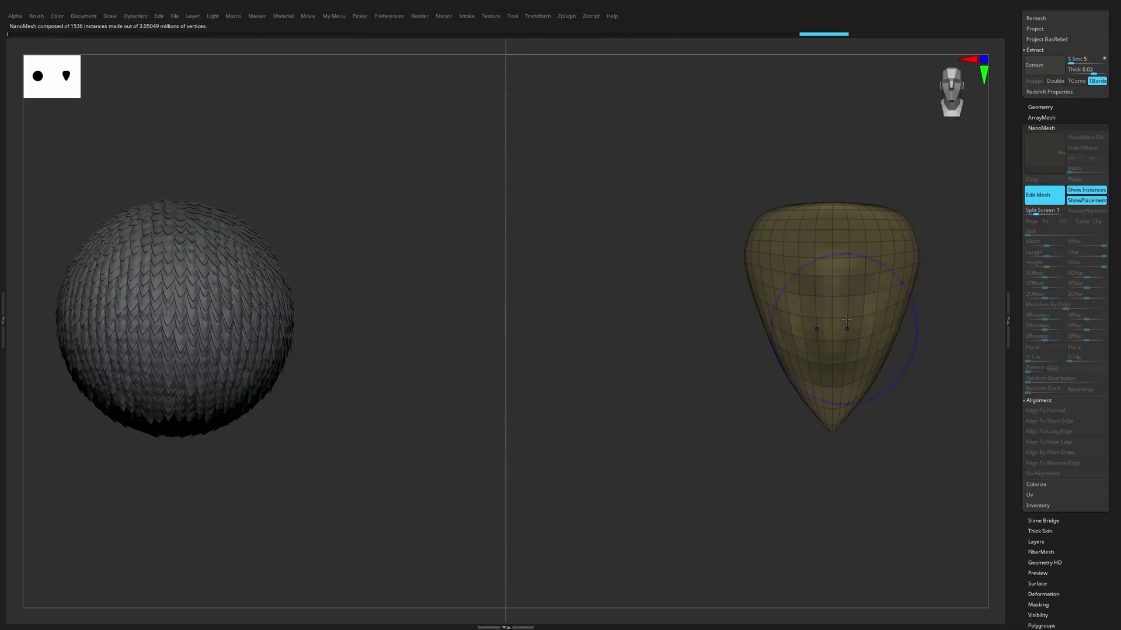
Step: Delete the source scale's higher subdivision levels and push its sides inward with the Move brush
key("Tab")
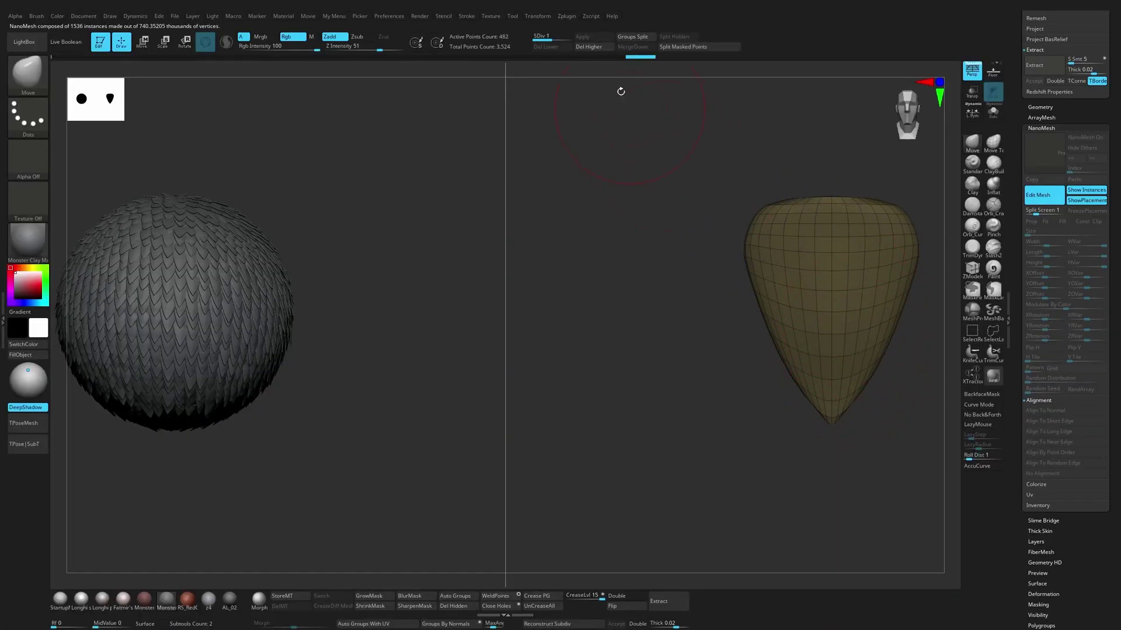
left_click(595, 47)
mouse_move(894, 326)
left_mouse_down()
mouse_move(867, 325)
mouse_move(906, 310)
left_mouse_up()
left_click_drag(916, 255, 900, 254)
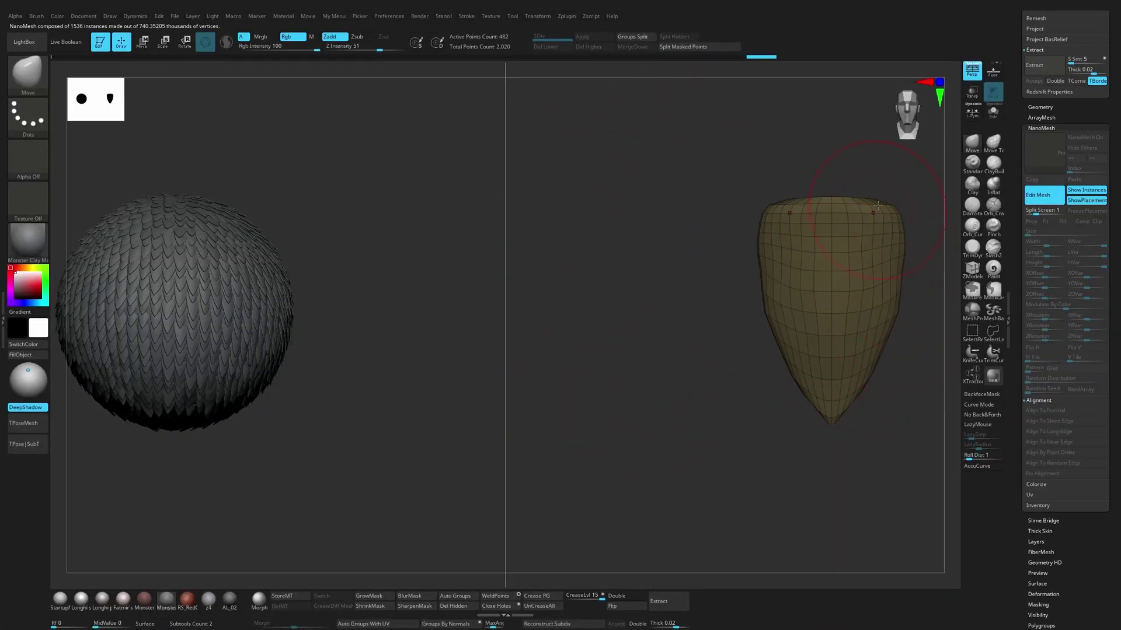
Step: Lower the source scale's upper edge, shorten and smooth its tip, and finish editing the NanoMesh source
mouse_move(872, 200)
left_mouse_down()
mouse_move(855, 230)
mouse_move(843, 222)
mouse_move(864, 233)
left_mouse_up()
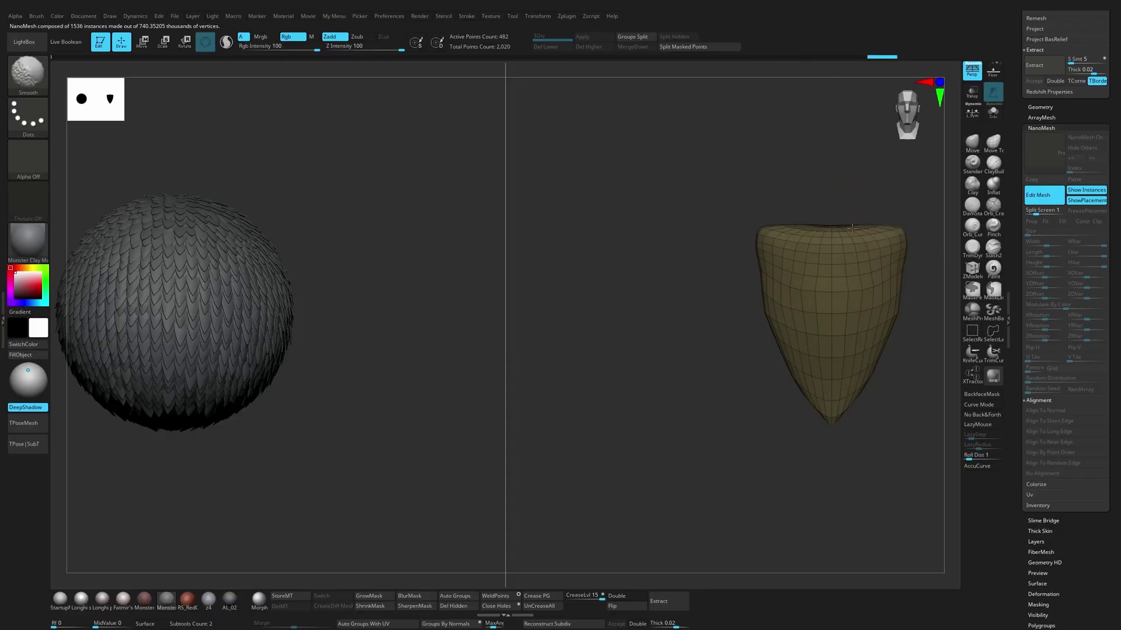
mouse_move(838, 419)
left_mouse_down()
mouse_move(826, 529)
mouse_move(848, 344)
mouse_move(840, 385)
left_mouse_up()
mouse_move(841, 382)
left_mouse_down("shift")
mouse_move(833, 365)
mouse_move(829, 374)
left_mouse_up("shift")
left_click(1037, 195)
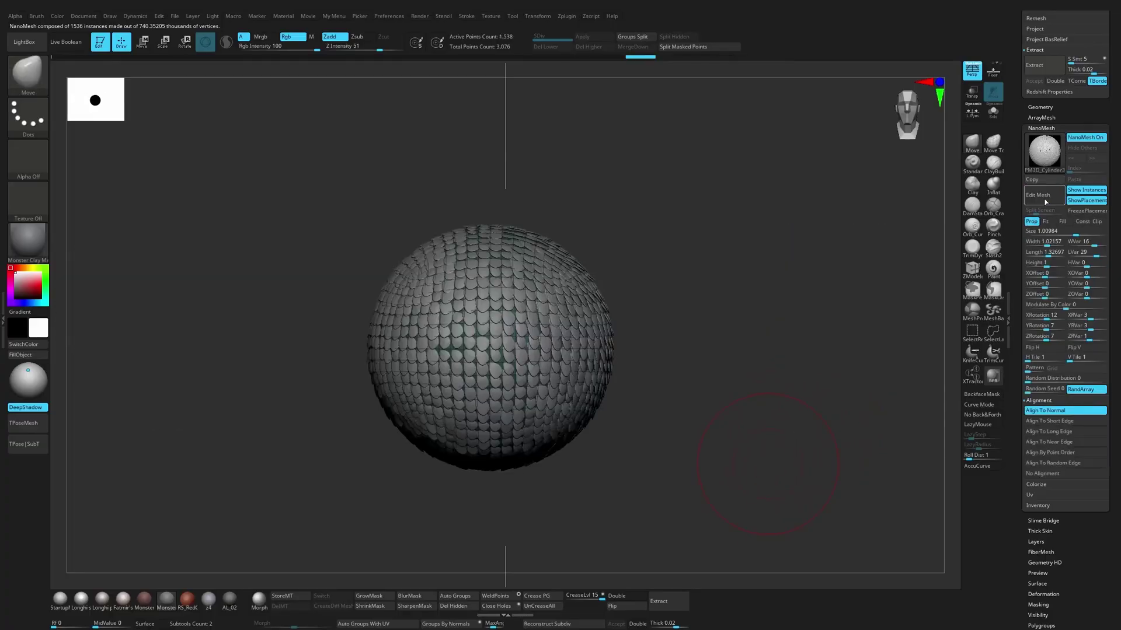
Step: Switch to the Terrain3D primitive and display it with its polygon wireframe
scroll(1017, 216, "up", 5)
scroll(1017, 217, "up", 6)
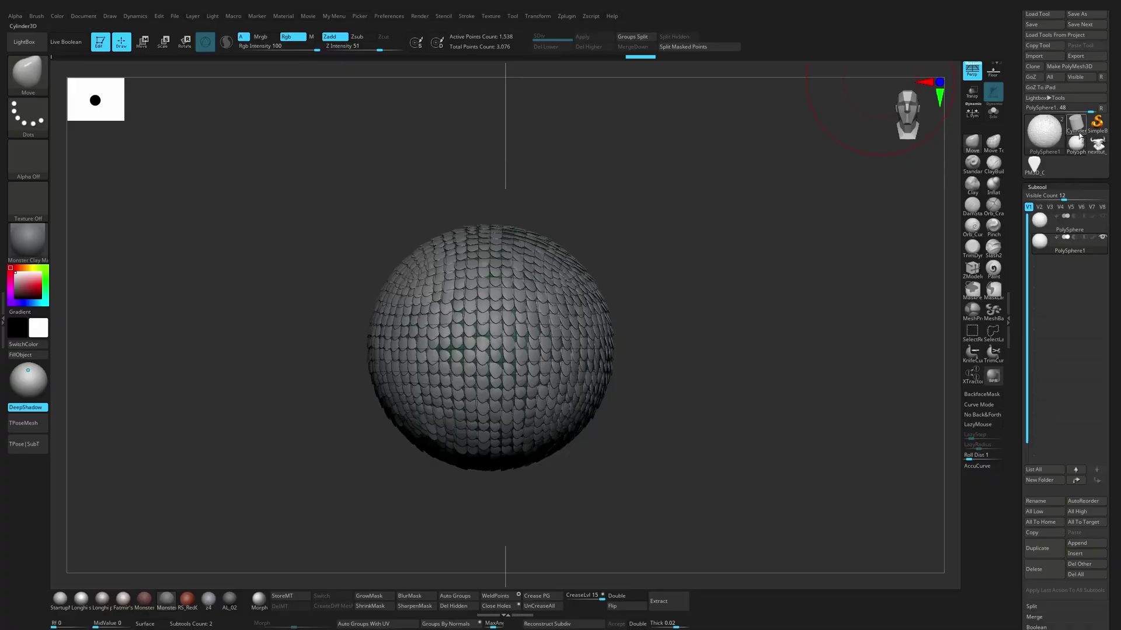
left_click(1079, 134)
left_click(1044, 132)
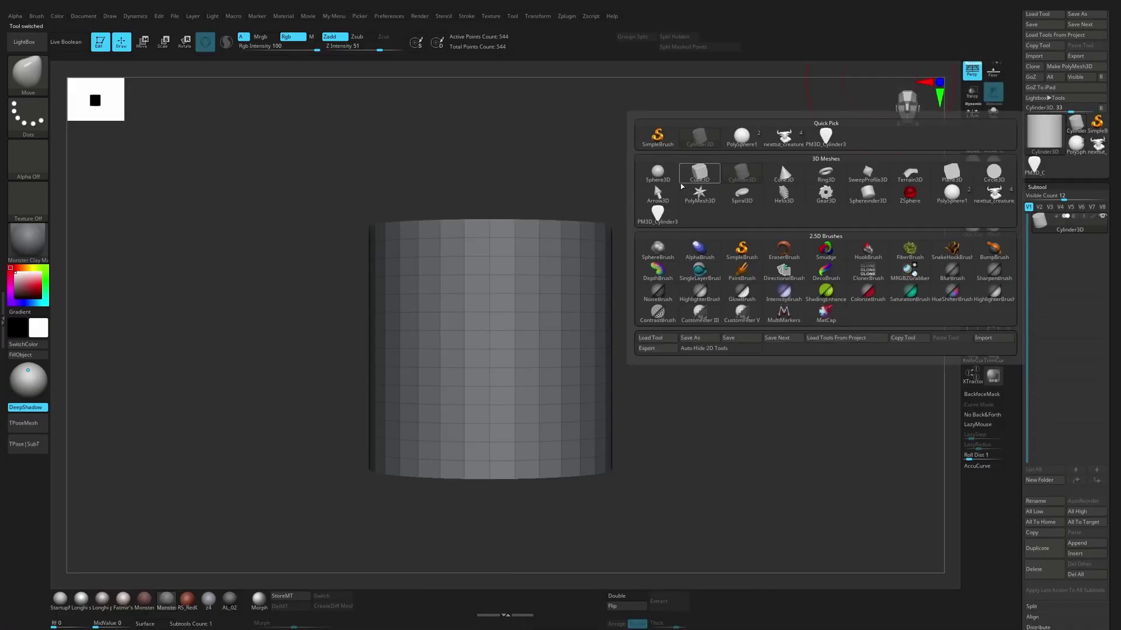
left_click(910, 175)
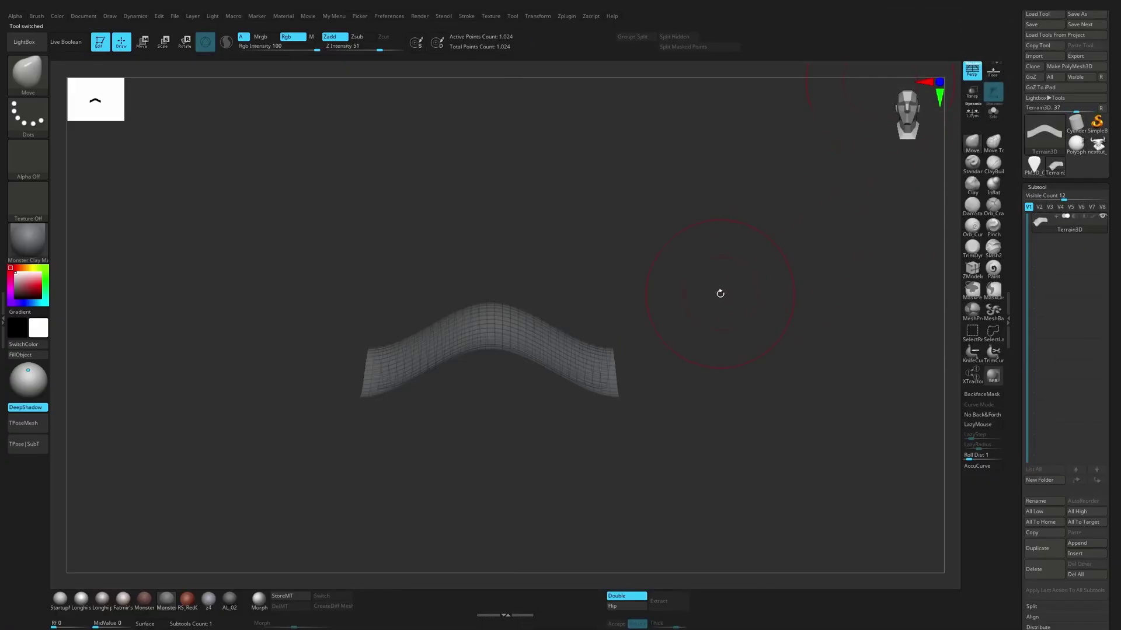
left_click_drag(718, 292, 736, 341)
key("shift+f")
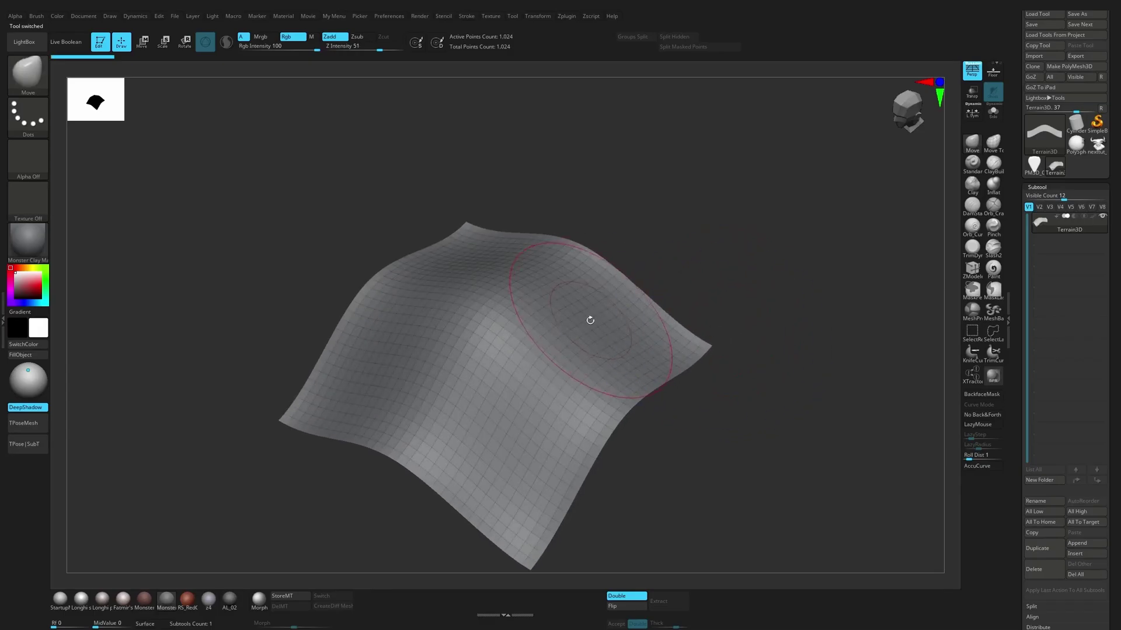
left_click_drag(701, 247, 781, 212)
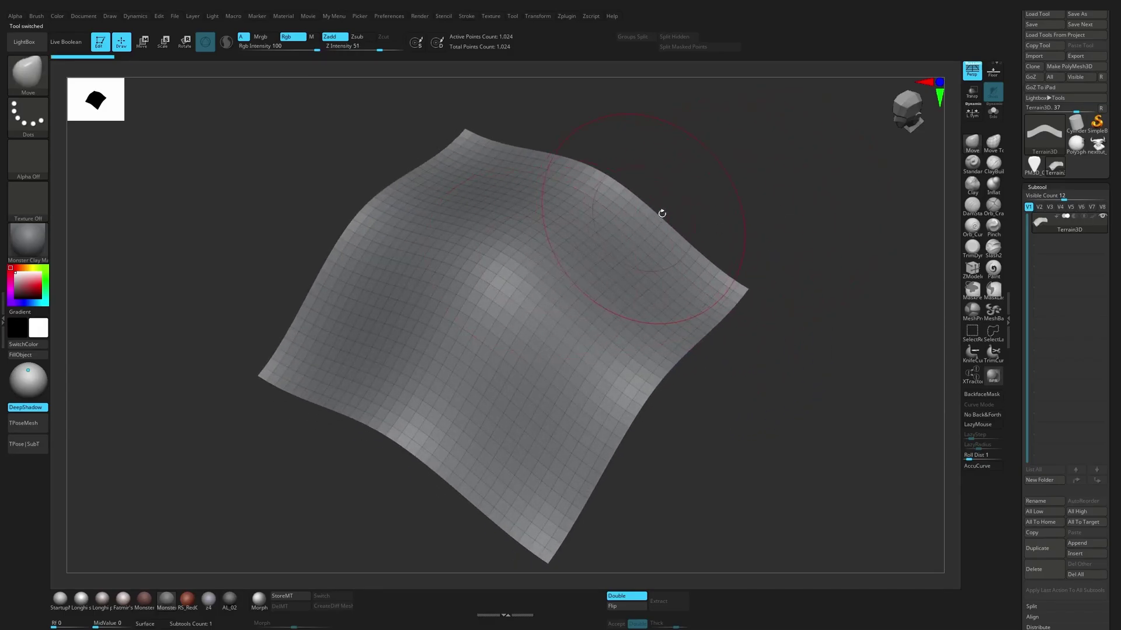
Step: In the scale's cylinder tool, insert a Cube3D subtool and delete the original cylinder subtool
left_click(1043, 168)
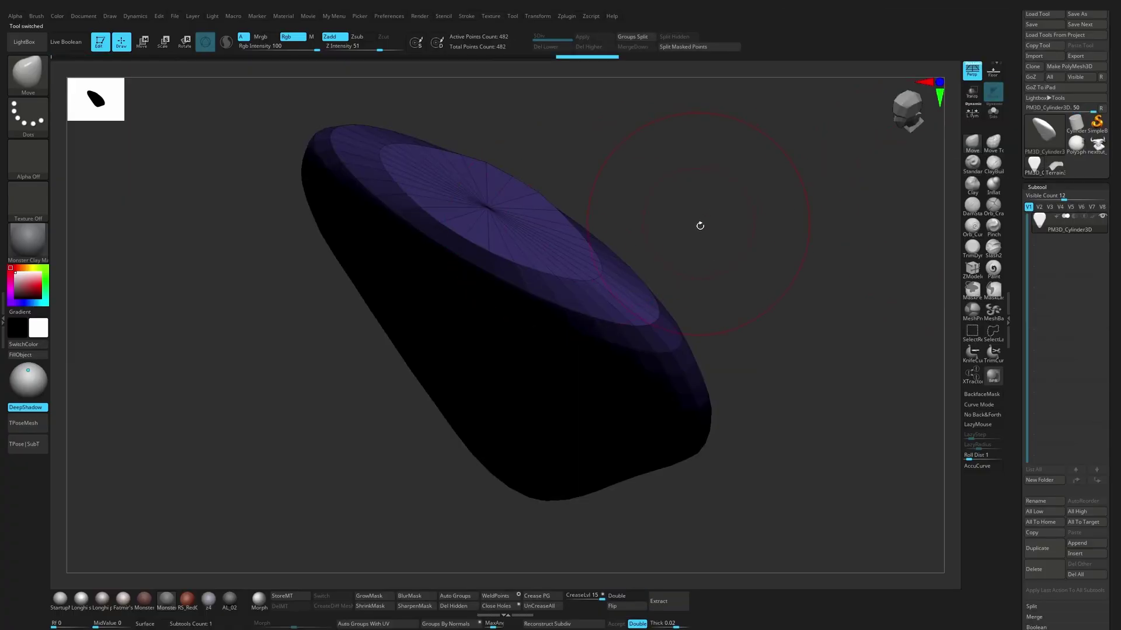
left_click(1074, 554)
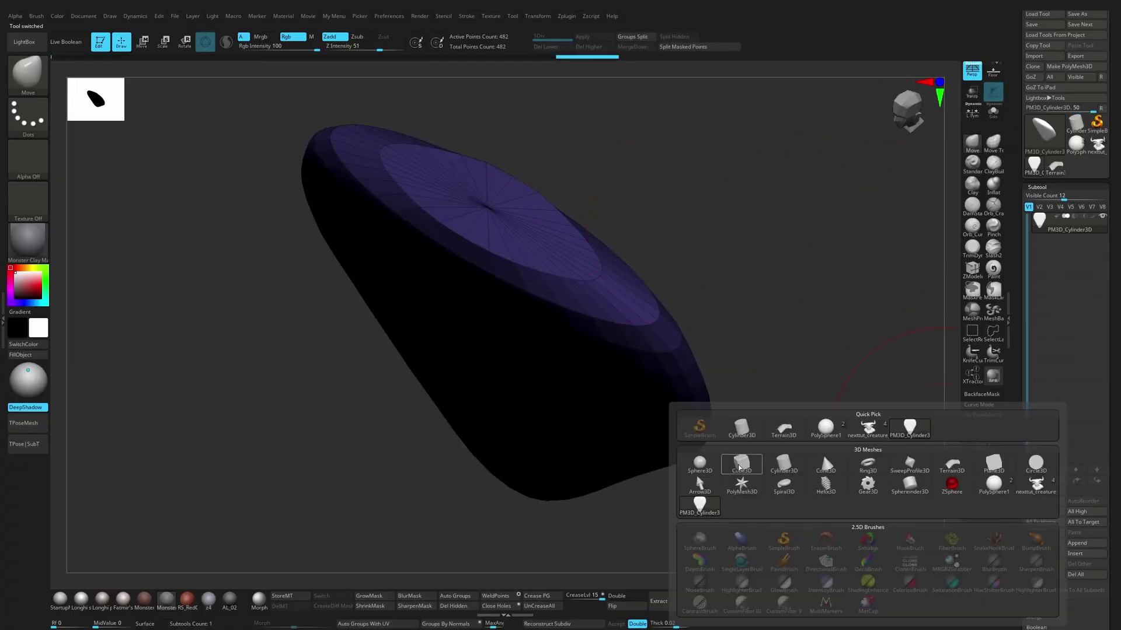
left_click(740, 464)
left_click(1057, 232)
left_click(1039, 569)
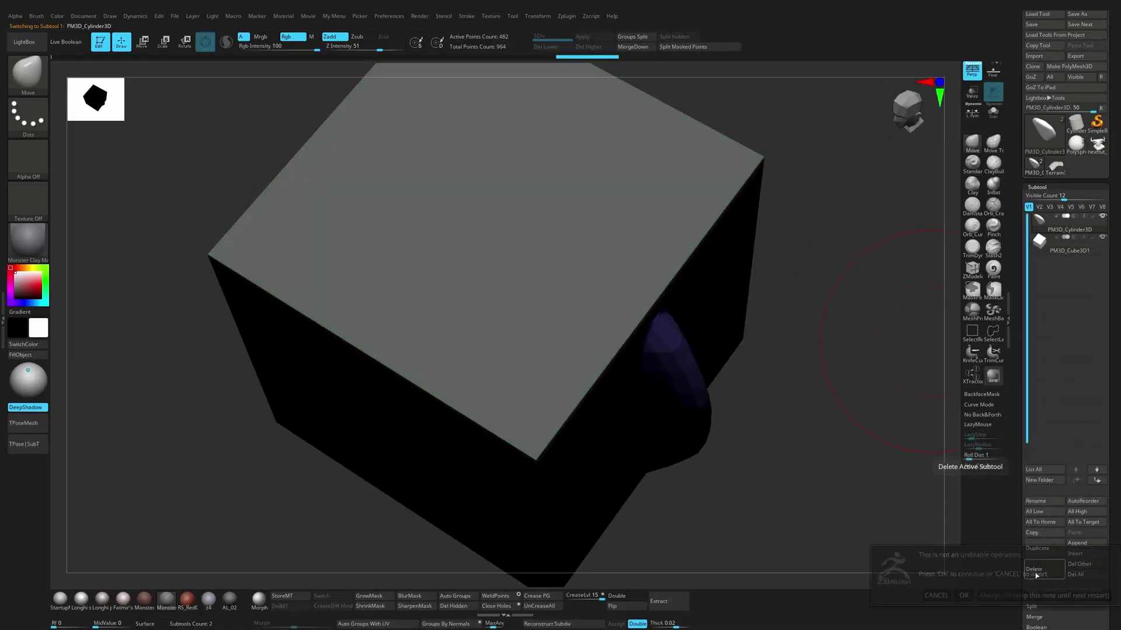
left_click(961, 597)
Step: Reinitialize the cube as a QCube with X, Y and Z resolution of 2
left_click_drag(848, 360, 731, 278, "shift")
key("space")
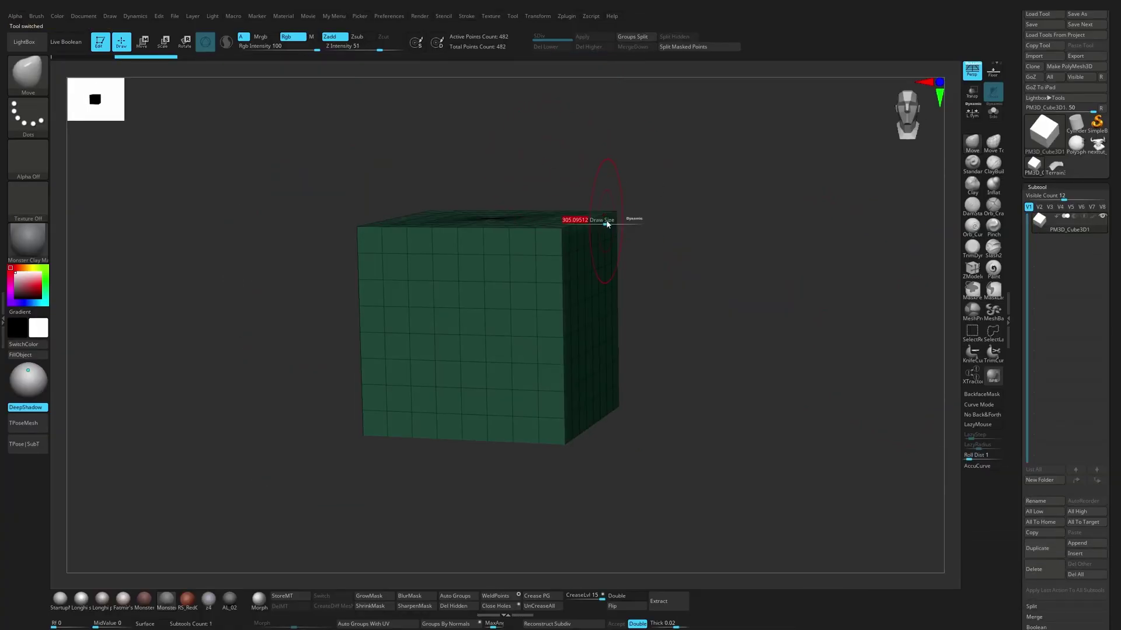
key("space")
scroll(1039, 411, "down", 10)
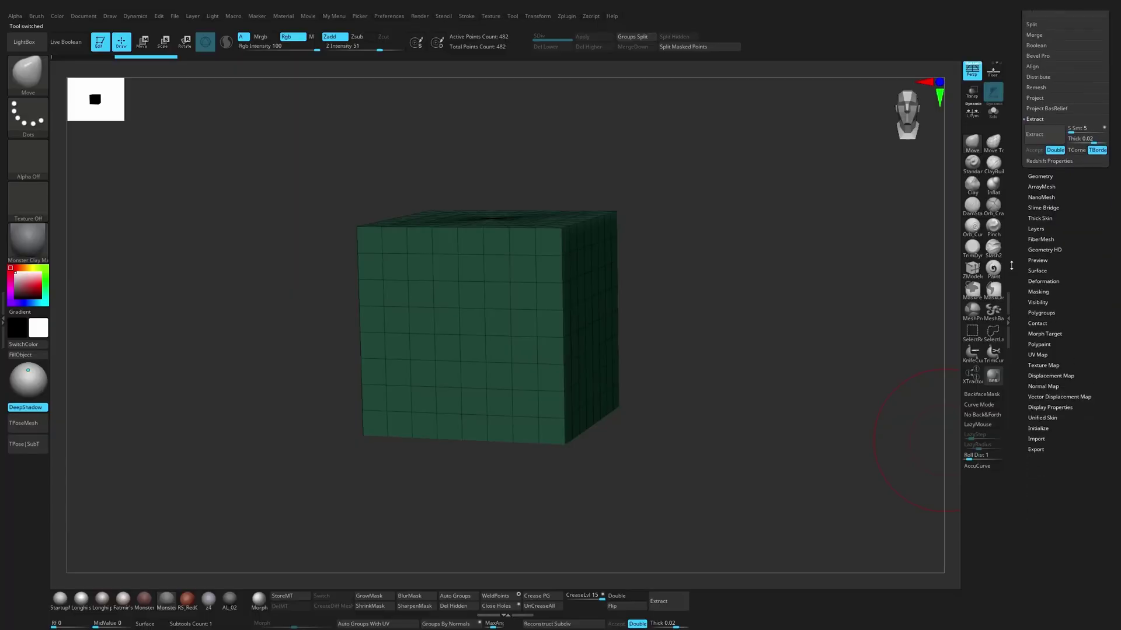
left_click(1038, 416)
left_click(1033, 427)
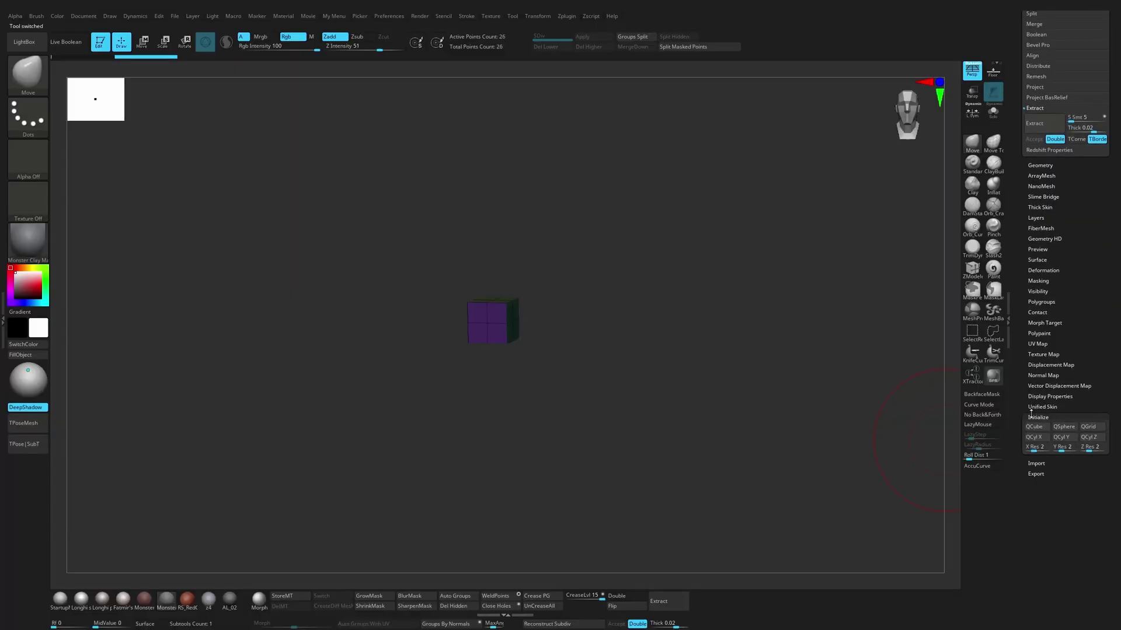
Step: Stretch the cube into a flat, wide slab, subdivide it to level 4 and hide the polygon wireframe
left_click_drag(704, 360, 631, 326, "alt")
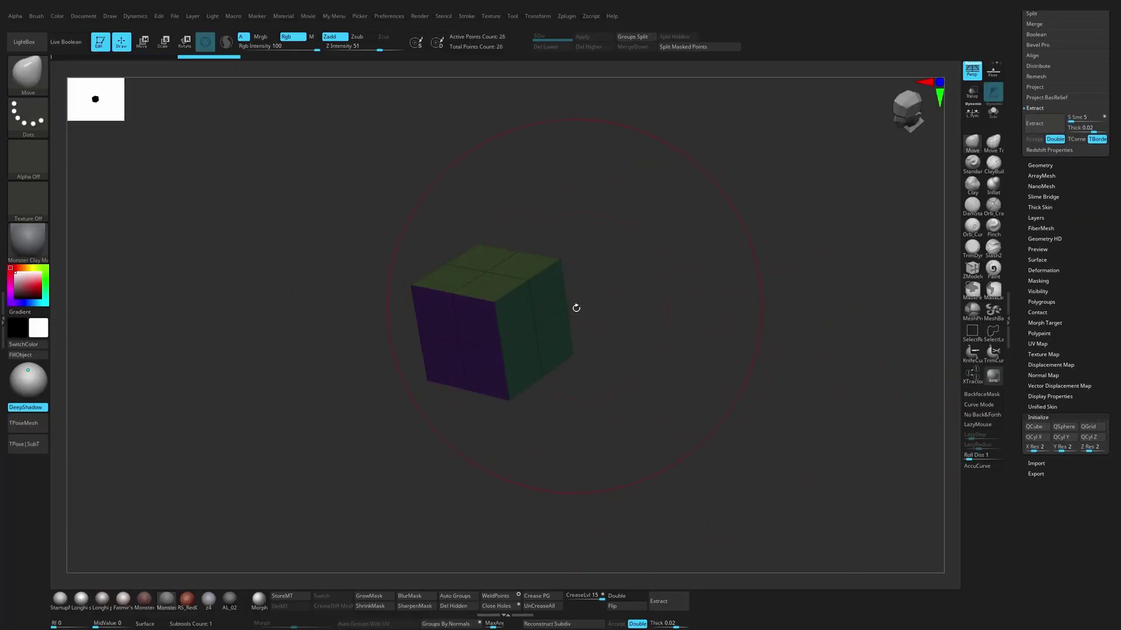
key("w")
left_click_drag(470, 315, 413, 335)
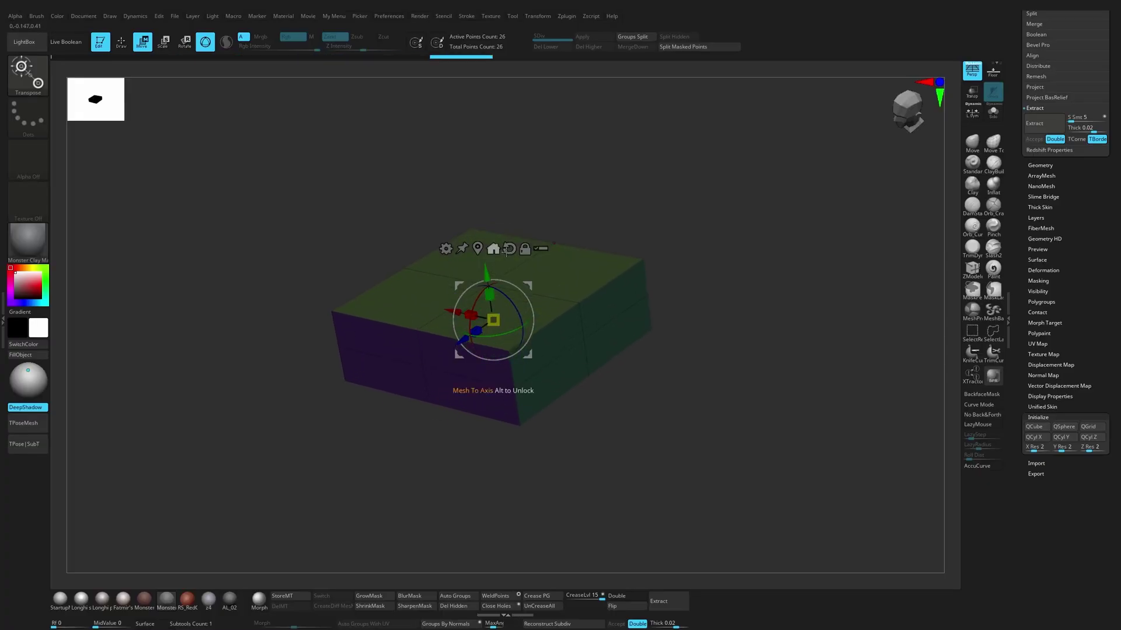
key("ctrl+d")
key("q")
key("ctrl+d")
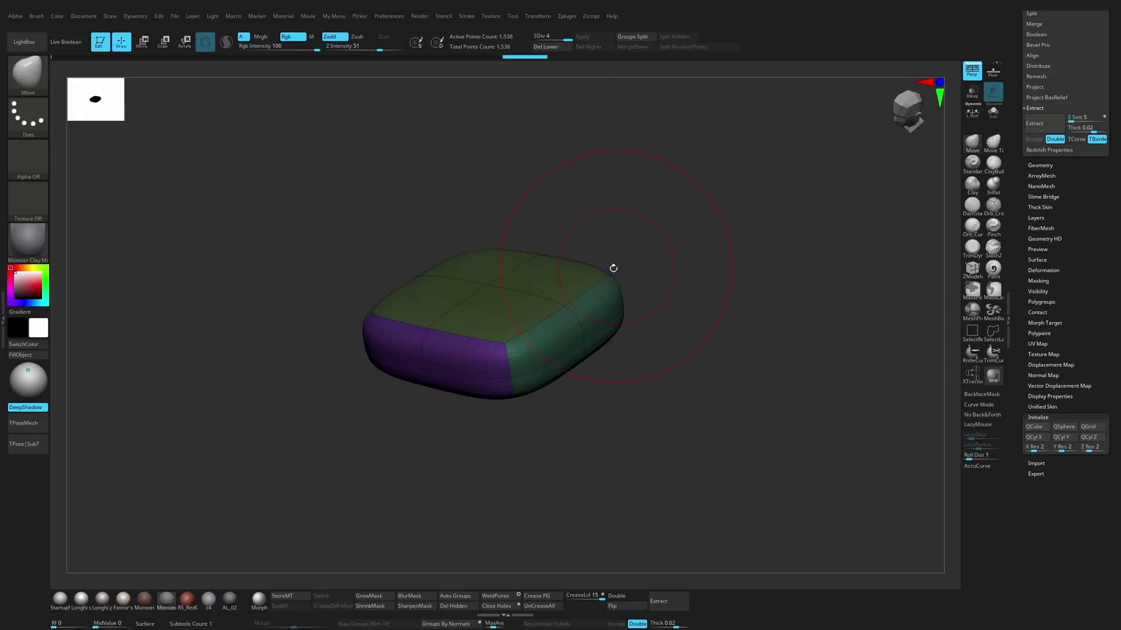
key("ctrl+d")
key("shift+f")
Step: Build up rough, uneven rock surfaces over the top and edges of the slab with the ClayBuildup brush
key("b")
key("c")
key("b")
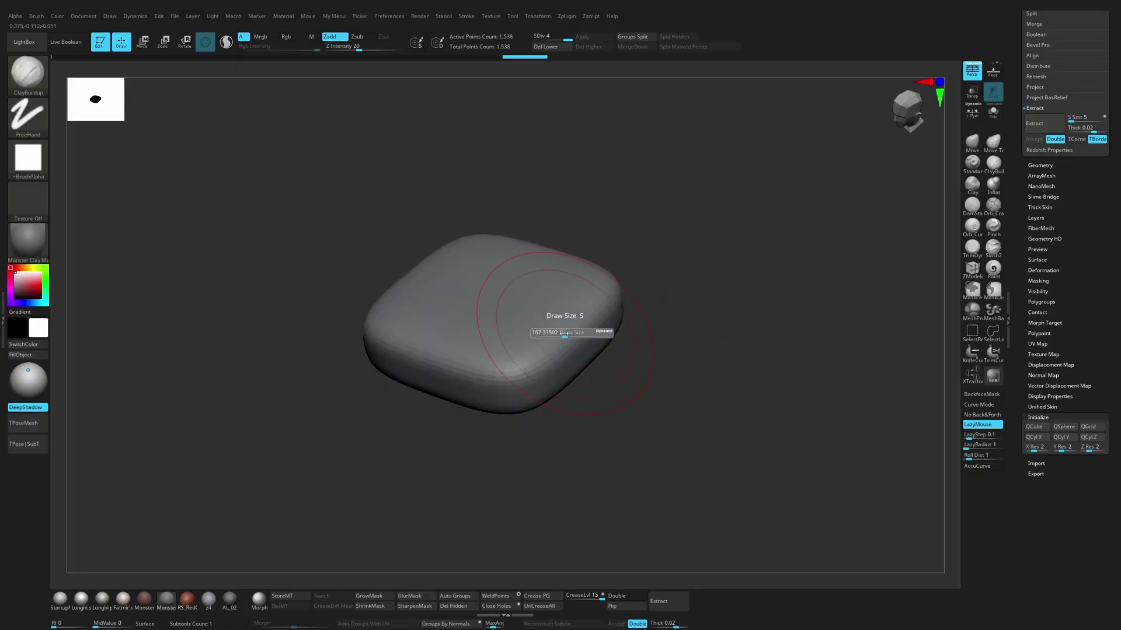
mouse_move(544, 353)
left_mouse_down()
mouse_move(528, 372)
mouse_move(510, 367)
left_mouse_up()
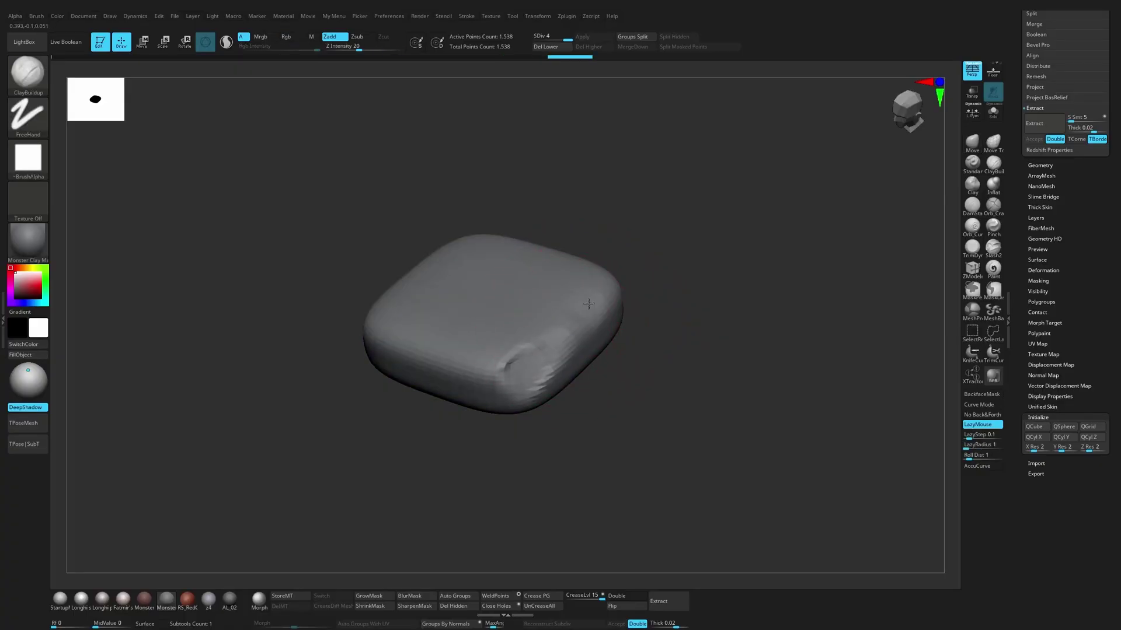
left_click_drag(554, 266, 562, 274)
mouse_move(648, 231)
left_mouse_down()
mouse_move(600, 285)
mouse_move(607, 263)
left_mouse_up()
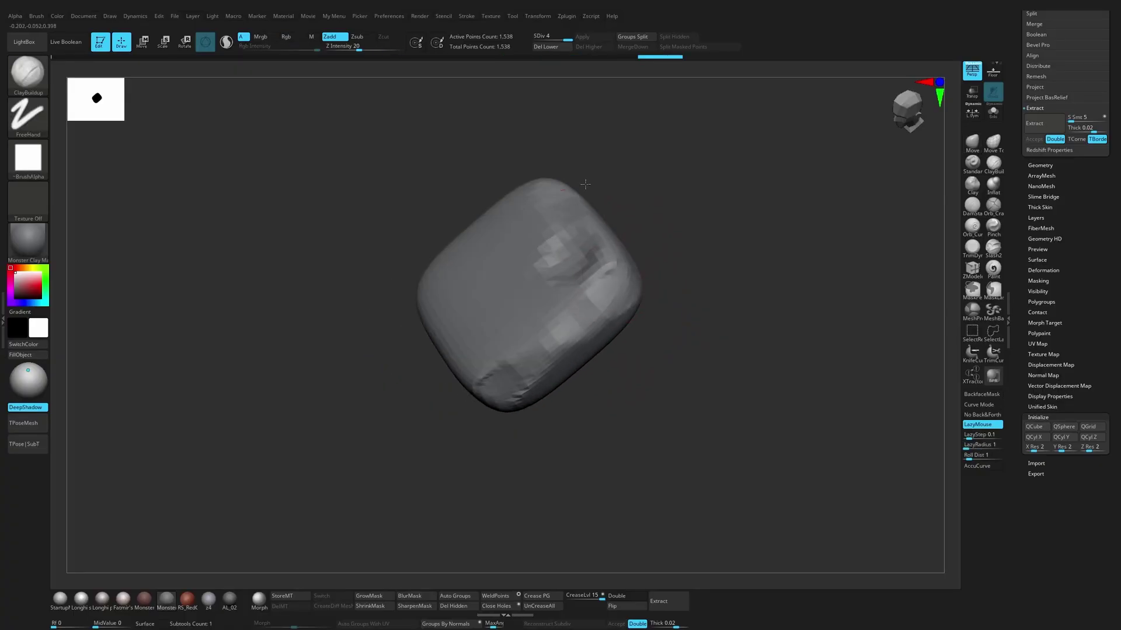
left_click_drag(585, 184, 617, 193)
mouse_move(478, 347)
left_mouse_down()
mouse_move(427, 312)
mouse_move(471, 257)
left_mouse_up()
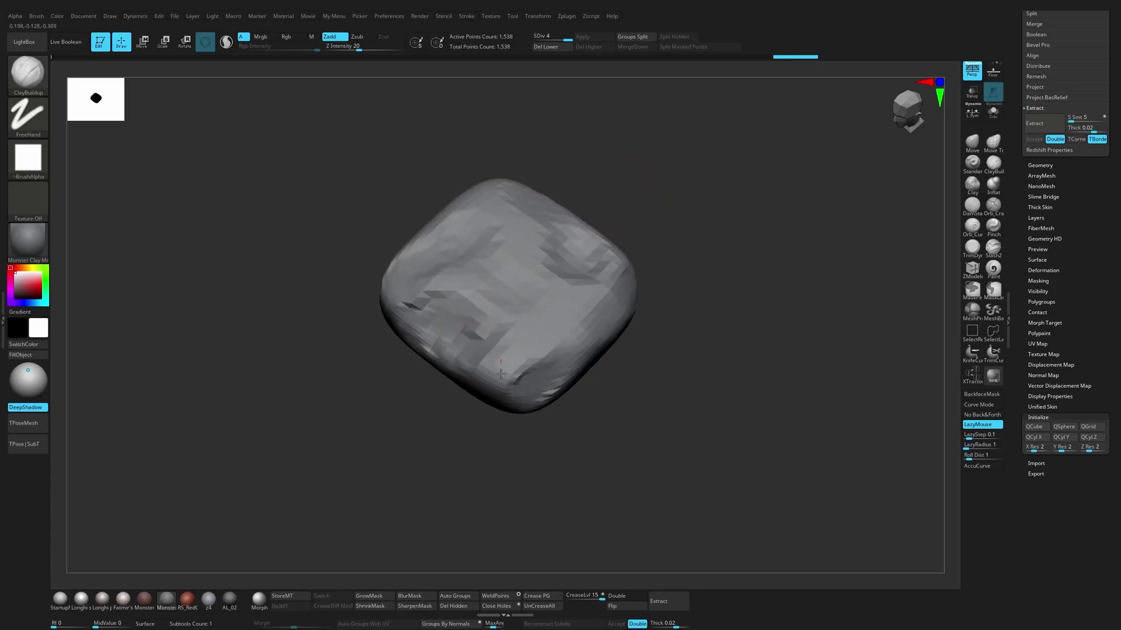
left_click_drag(501, 373, 526, 356)
Step: Reshape the slab's corners and sides into an irregular stone outline with the Move brush
right_click_drag(533, 335, 588, 335)
key("b")
key("m")
key("v")
key("s")
left_click_drag(575, 379, 526, 344)
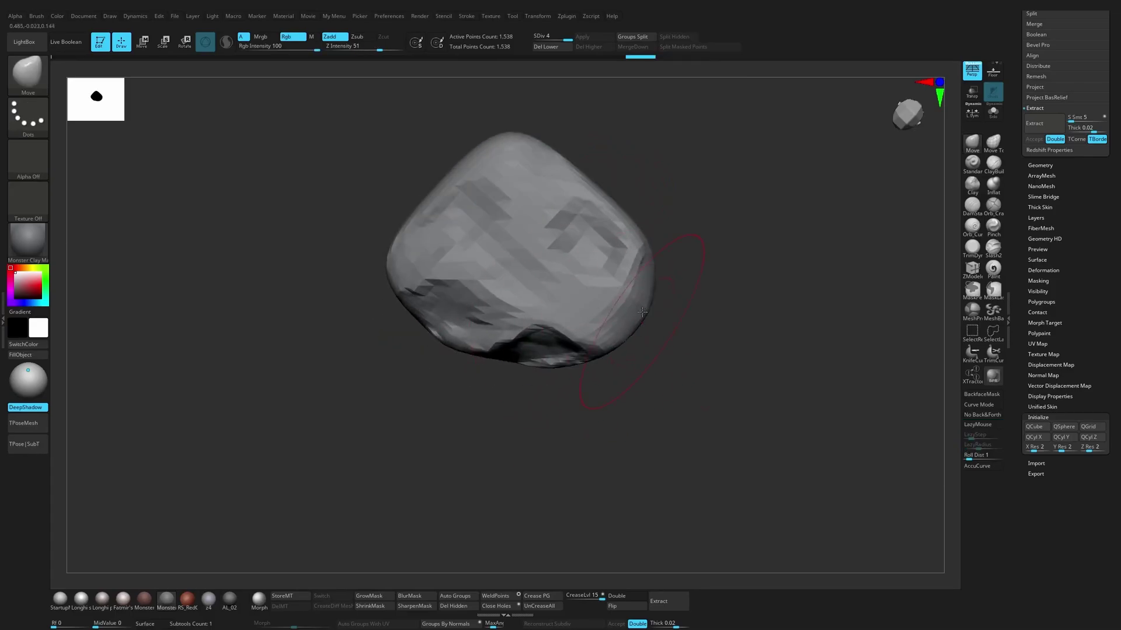
left_click_drag(643, 312, 633, 327)
left_click_drag(607, 204, 580, 219)
left_click_drag(441, 286, 432, 246)
mouse_move(479, 164)
left_mouse_down()
mouse_move(470, 143)
mouse_move(455, 274)
mouse_move(576, 250)
left_mouse_up()
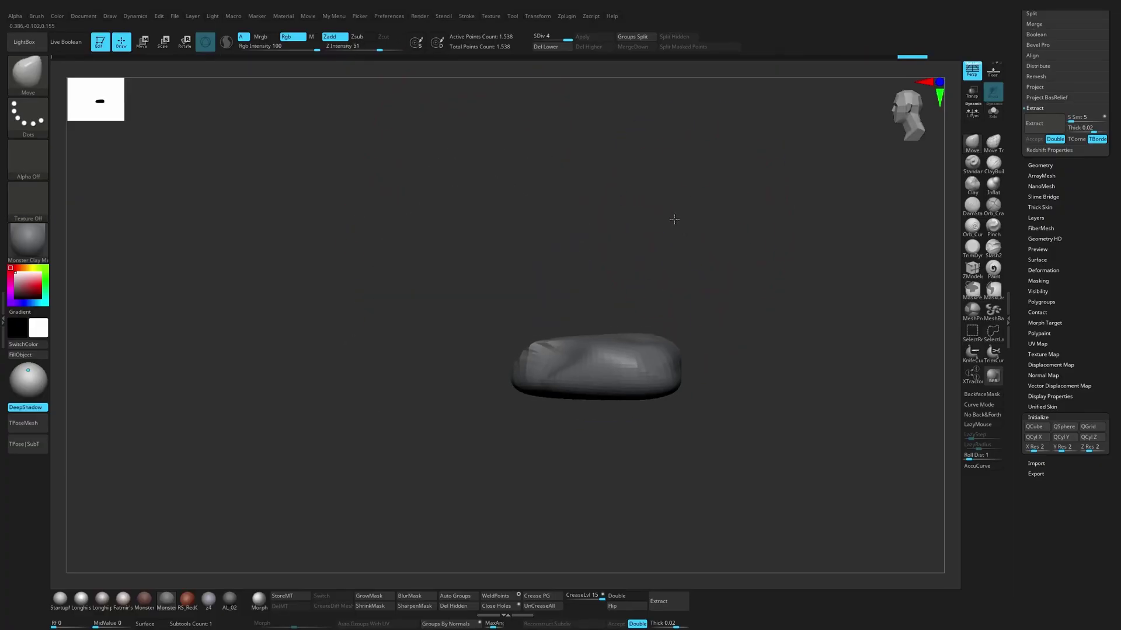
Step: Carve creases into the stone with the DamStandard brush and subdivide it to level 5
right_click_drag(674, 219, 680, 241)
right_click_drag(585, 402, 586, 366)
key("b")
key("d")
key("s")
mouse_move(565, 349)
left_mouse_down()
mouse_move(569, 379)
mouse_move(591, 390)
mouse_move(578, 419)
mouse_move(561, 356)
left_mouse_up()
key("ctrl+d")
mouse_move(541, 383)
left_mouse_down()
mouse_move(556, 391)
mouse_move(517, 384)
mouse_move(536, 347)
left_mouse_up()
Step: Flatten the stone's faces and rim into planes with the TrimDynamic brush
left_click(970, 246)
key("s")
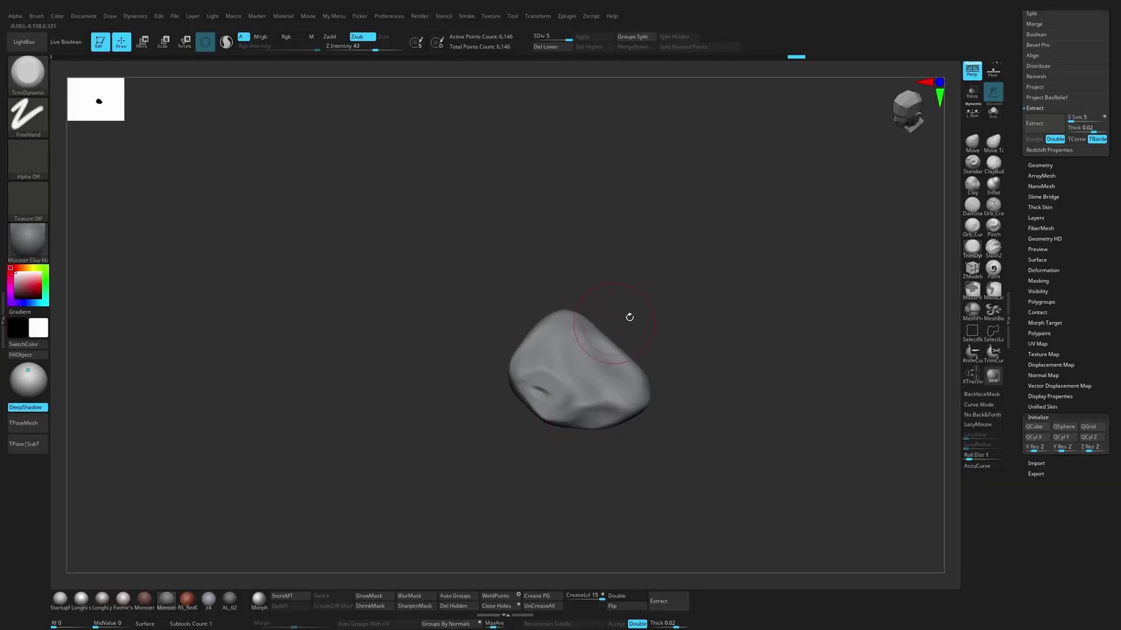
left_click_drag(629, 317, 609, 412)
left_click_drag(613, 342, 604, 380)
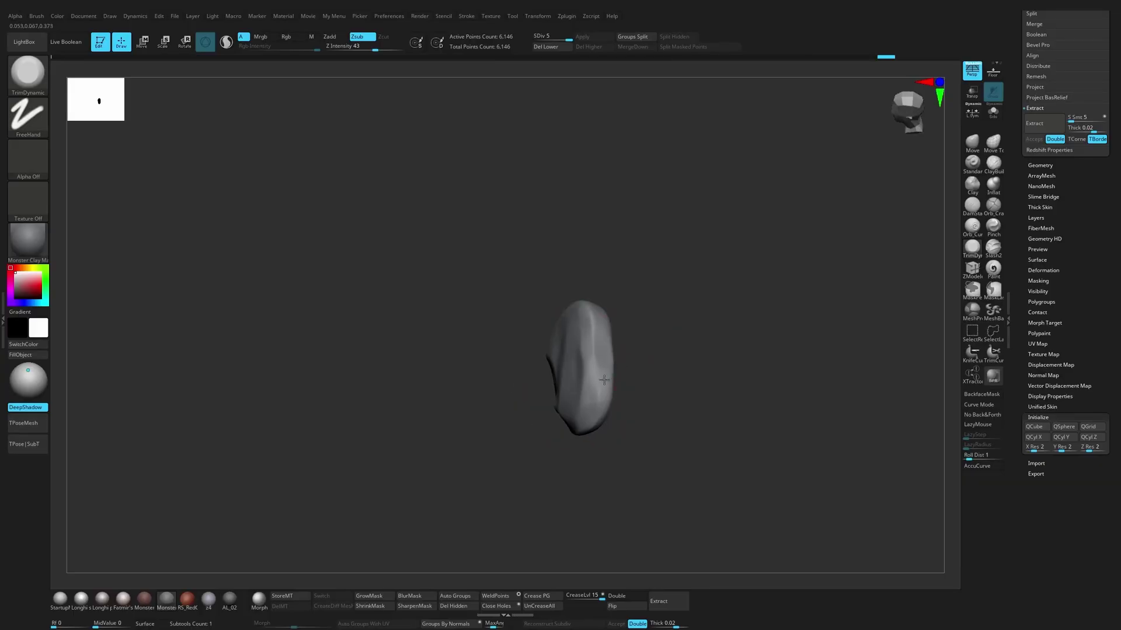
left_click_drag(603, 290, 555, 307)
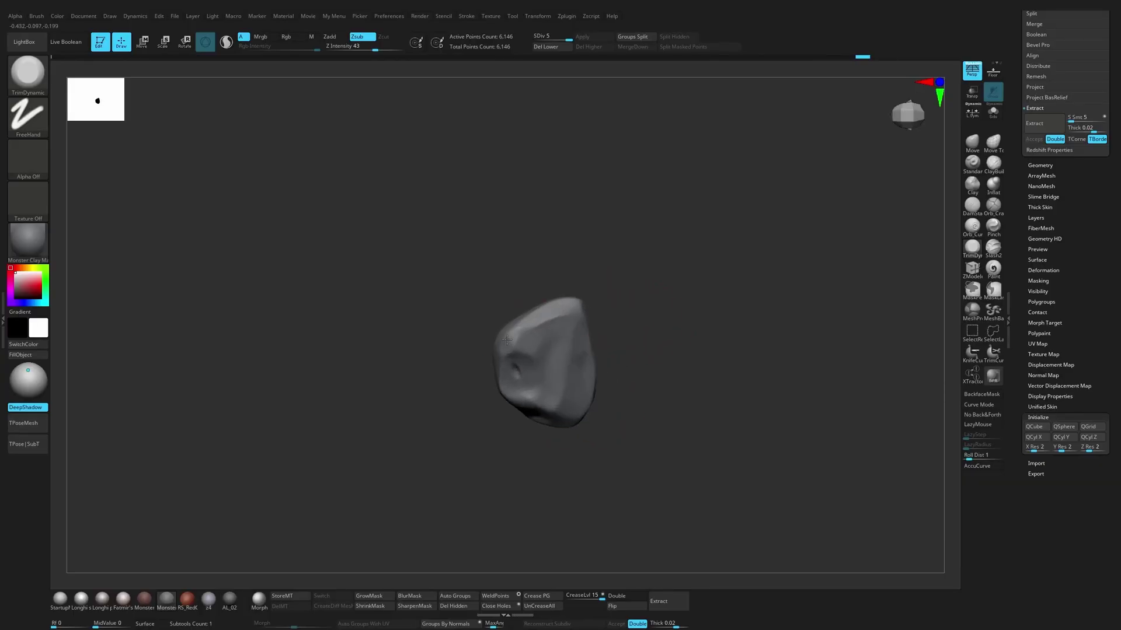
Step: Drop the stone to subdivision level 4 and create a new InsertMesh brush from it
key("shift+d")
left_click_drag(653, 306, 669, 241)
mouse_move(636, 145)
left_mouse_down()
mouse_move(759, 291)
mouse_move(726, 313)
mouse_move(725, 285)
left_mouse_up()
key("b")
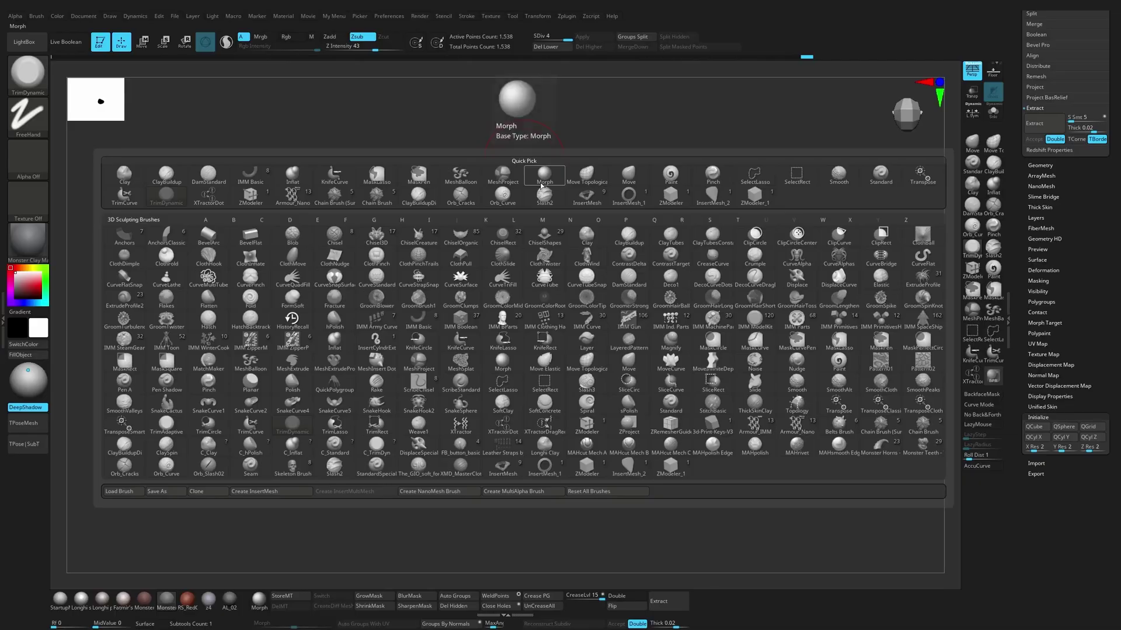
left_click(294, 491)
left_click(604, 332)
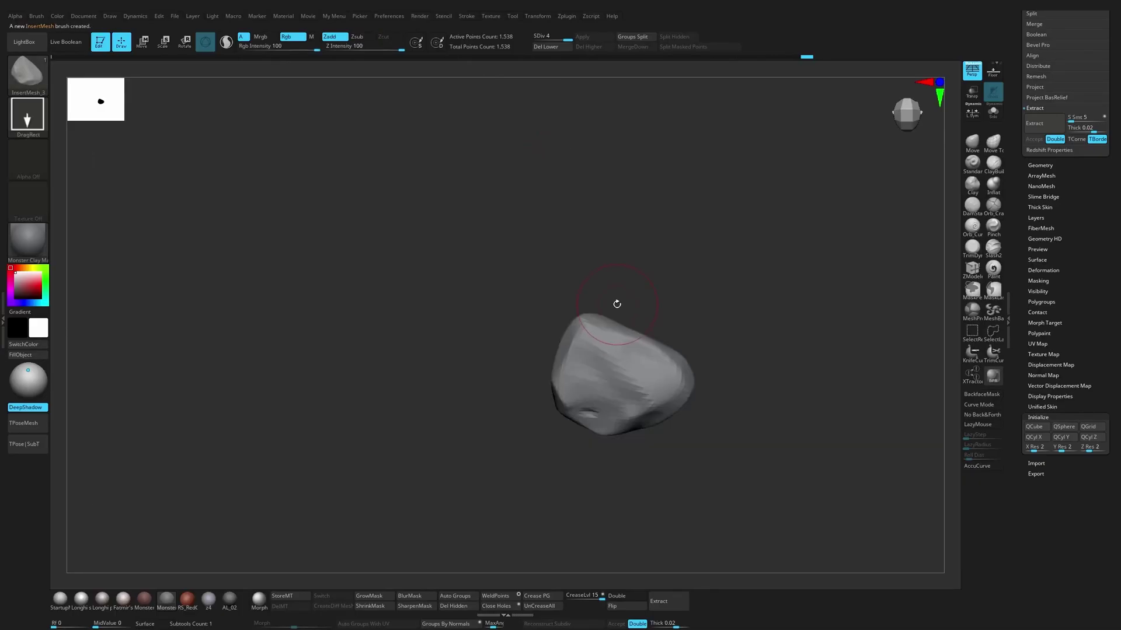
Step: Create a NanoMesh brush from the new stone InsertMesh brush
key("b")
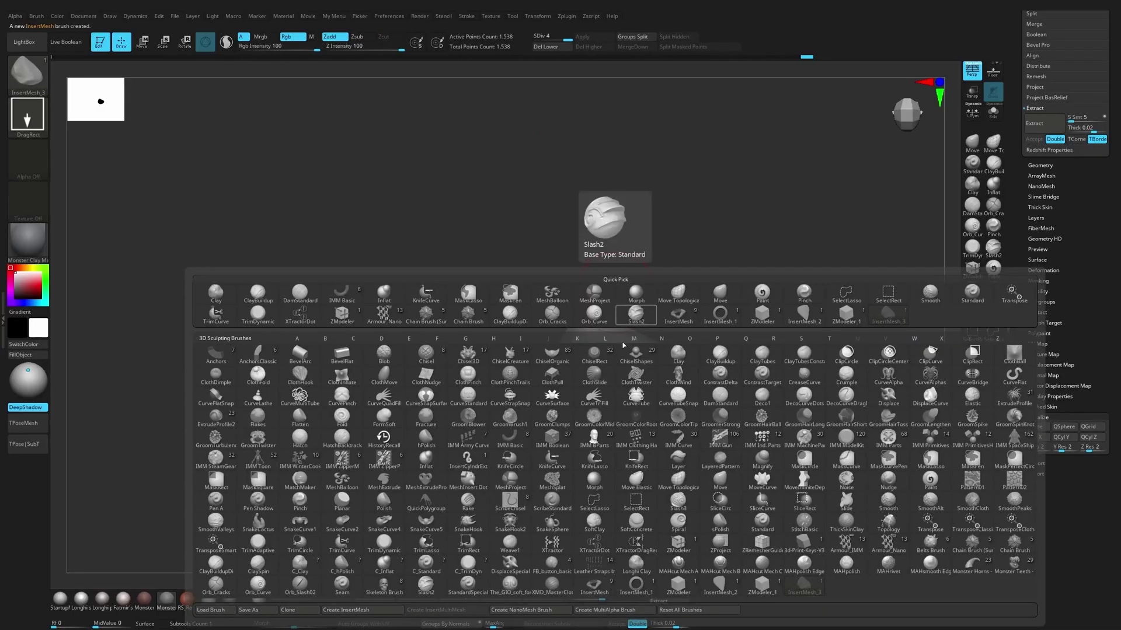
left_click(542, 613)
mouse_move(668, 440)
left_mouse_down()
mouse_move(738, 313)
mouse_move(747, 261)
left_mouse_up()
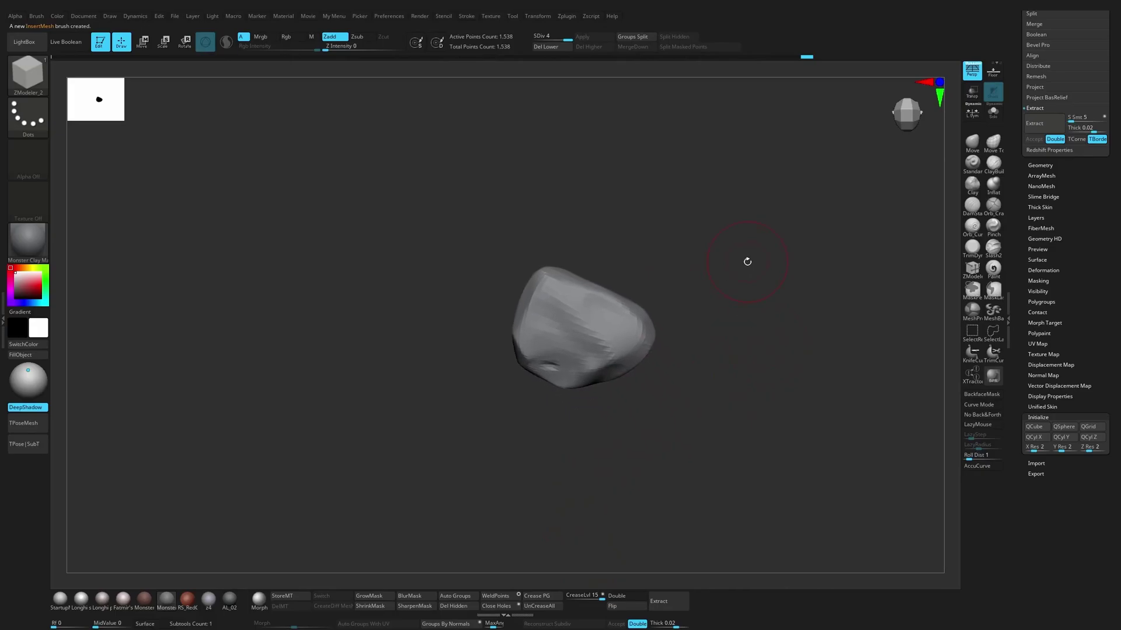
Step: Switch the active tool back to the Terrain3D mesh
left_click_drag(1016, 187, 1016, 581)
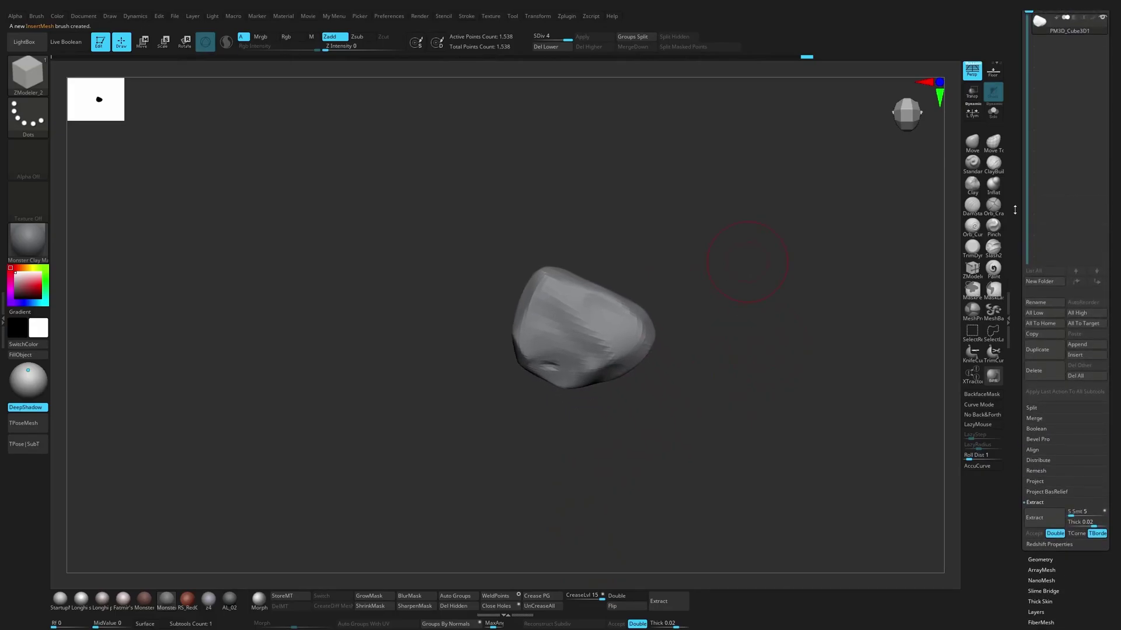
left_click_drag(1013, 210, 1014, 425)
left_click(1054, 183)
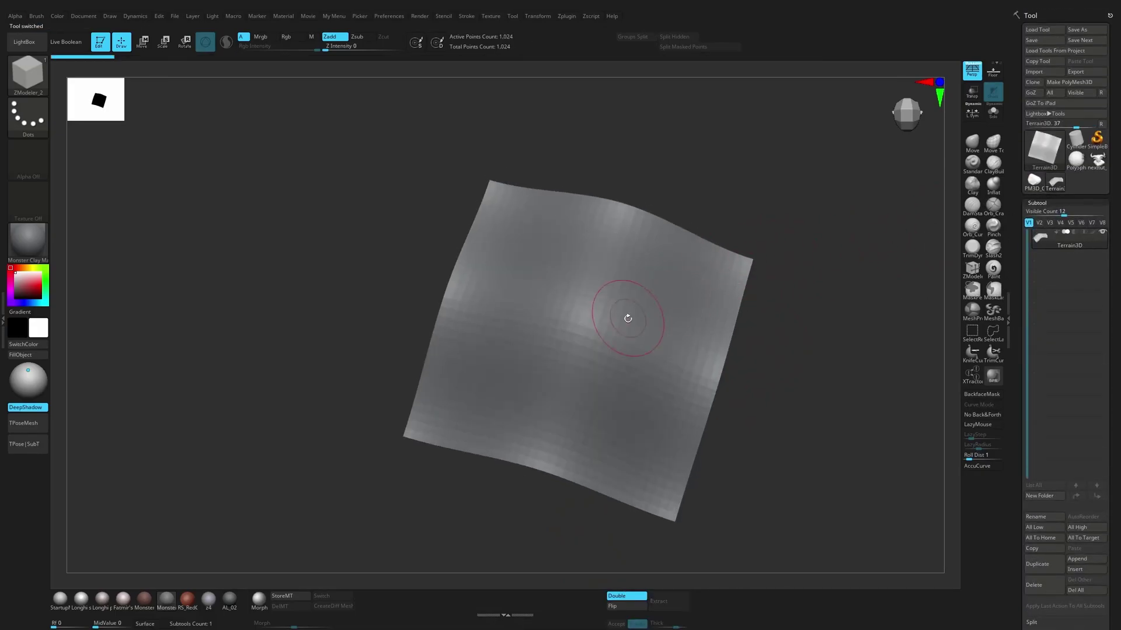
Step: Insert the stone NanoMesh on all polygons of the terrain with the ZModeler_2 brush
key("b")
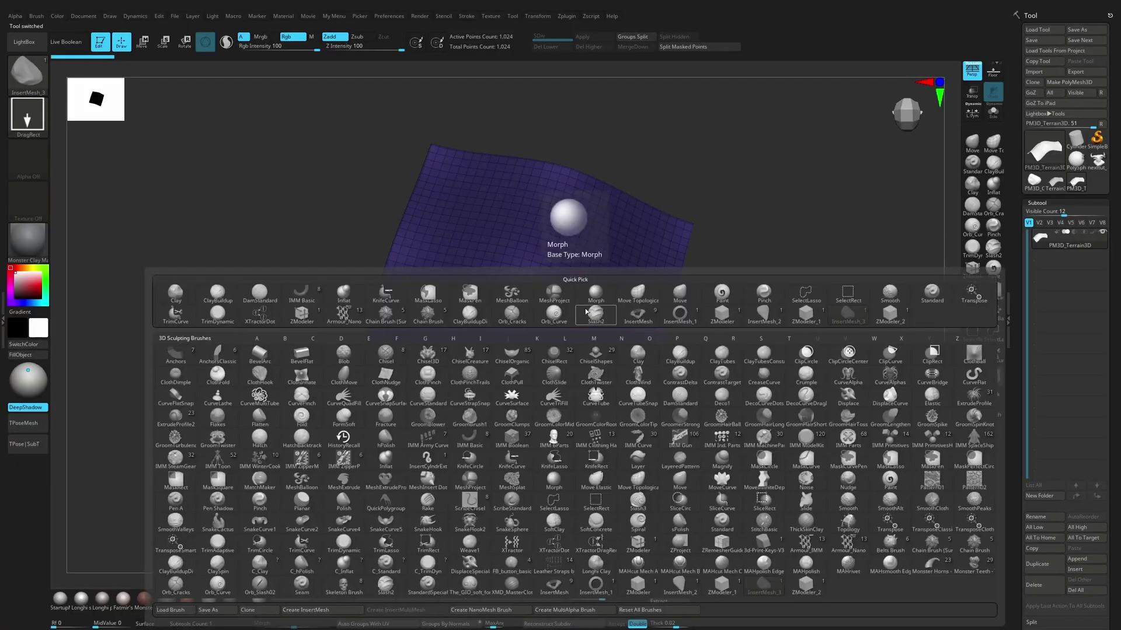
left_click(805, 586)
left_click_drag(564, 269, 624, 296)
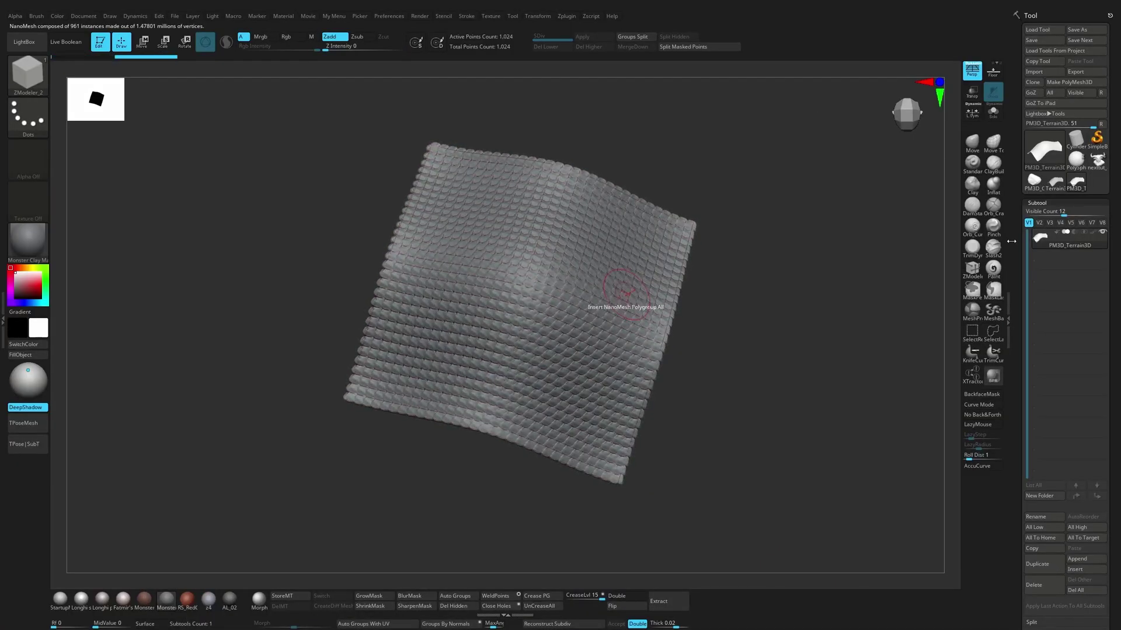
Step: Thin out the stone NanoMesh by setting its Random Distribution to about 0.09
left_click_drag(1022, 241, 1032, 143)
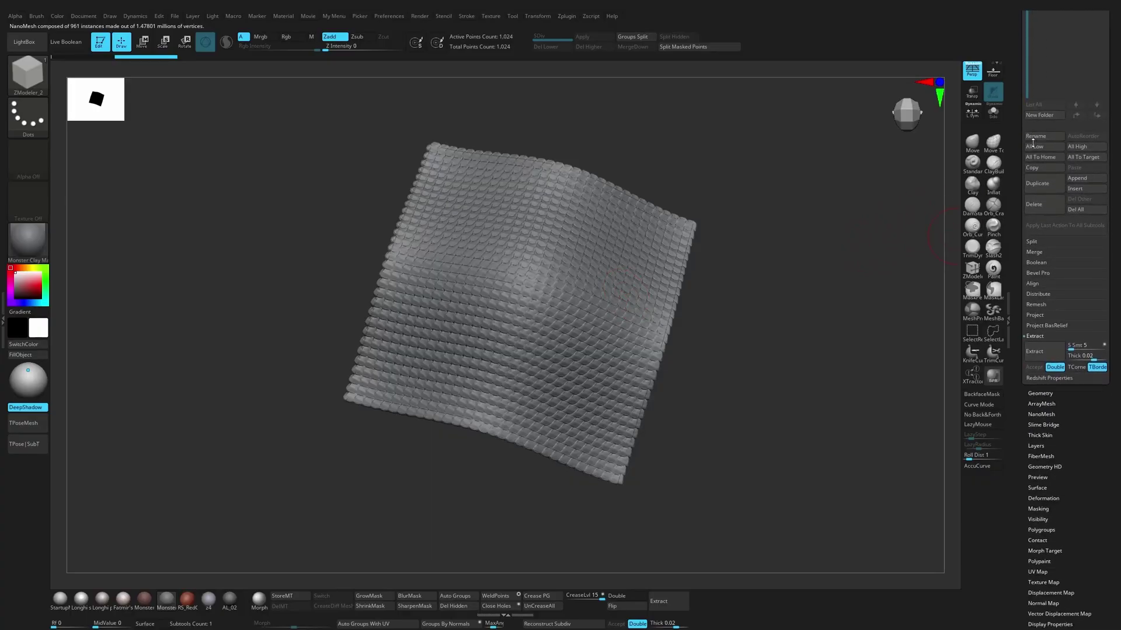
scroll(1032, 142, "down", 3)
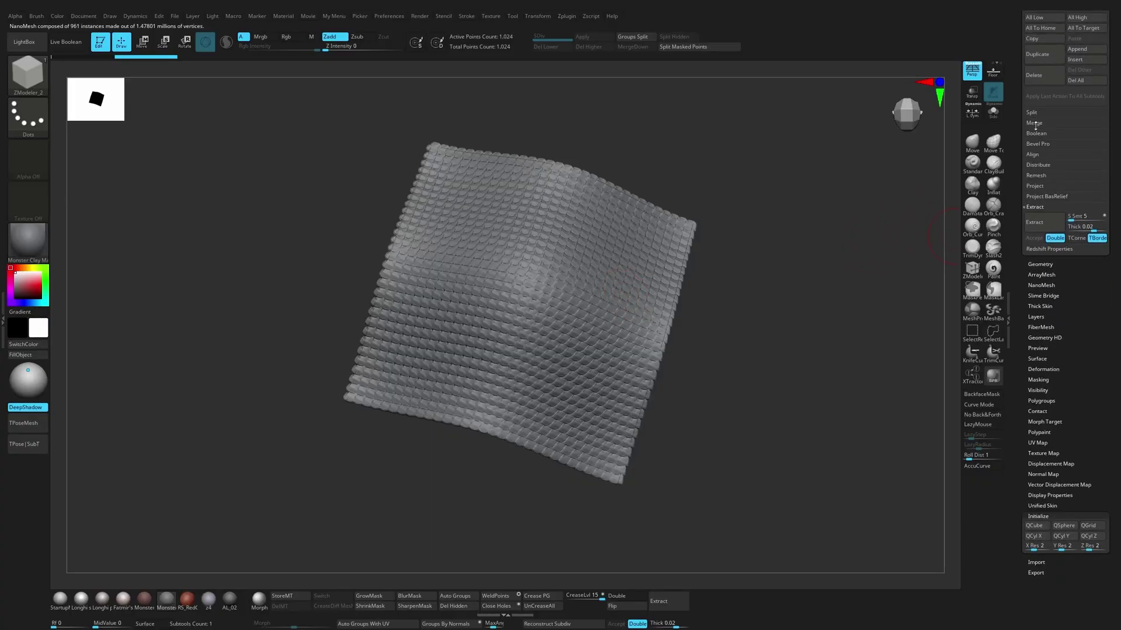
left_click(1051, 286)
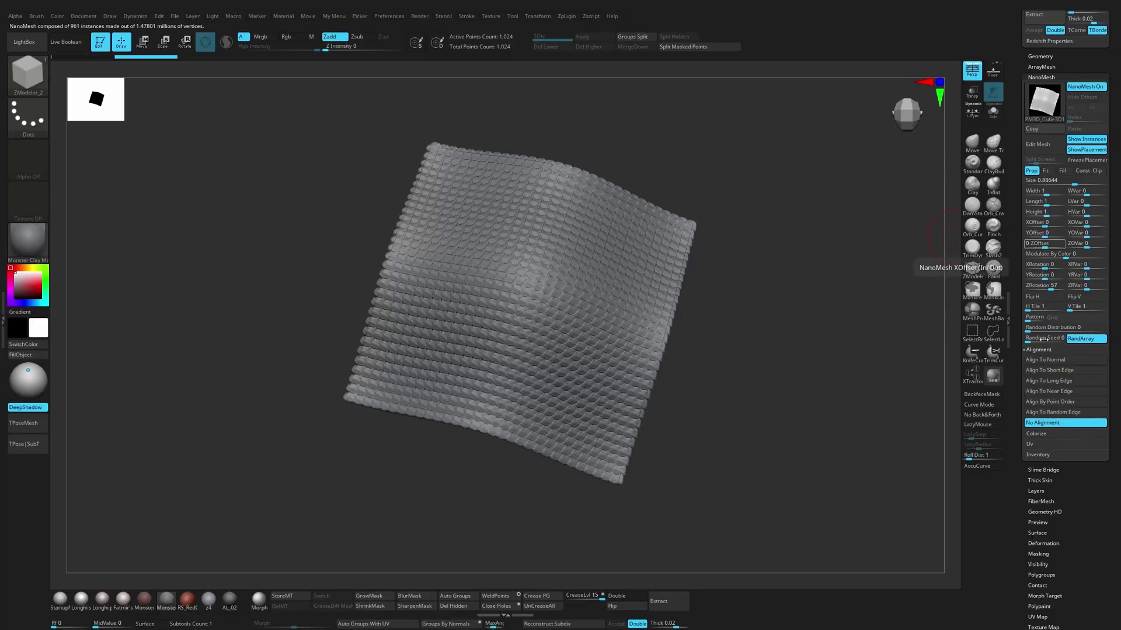
left_click_drag(1028, 329, 1039, 329)
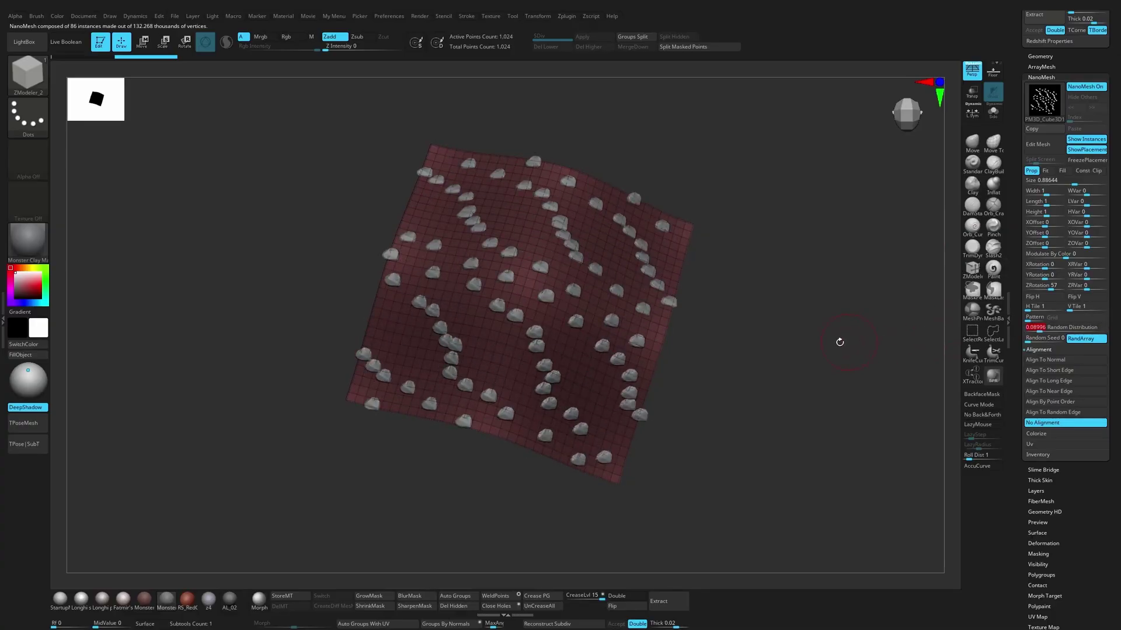
Step: Set the stones' Y and Z rotation to 2 and Z rotation variation to 100, and change their random seed
mouse_move(839, 342)
left_mouse_down("shift")
mouse_move(843, 325)
mouse_move(860, 348)
left_mouse_up("shift")
left_click_drag(1045, 275, 1047, 274)
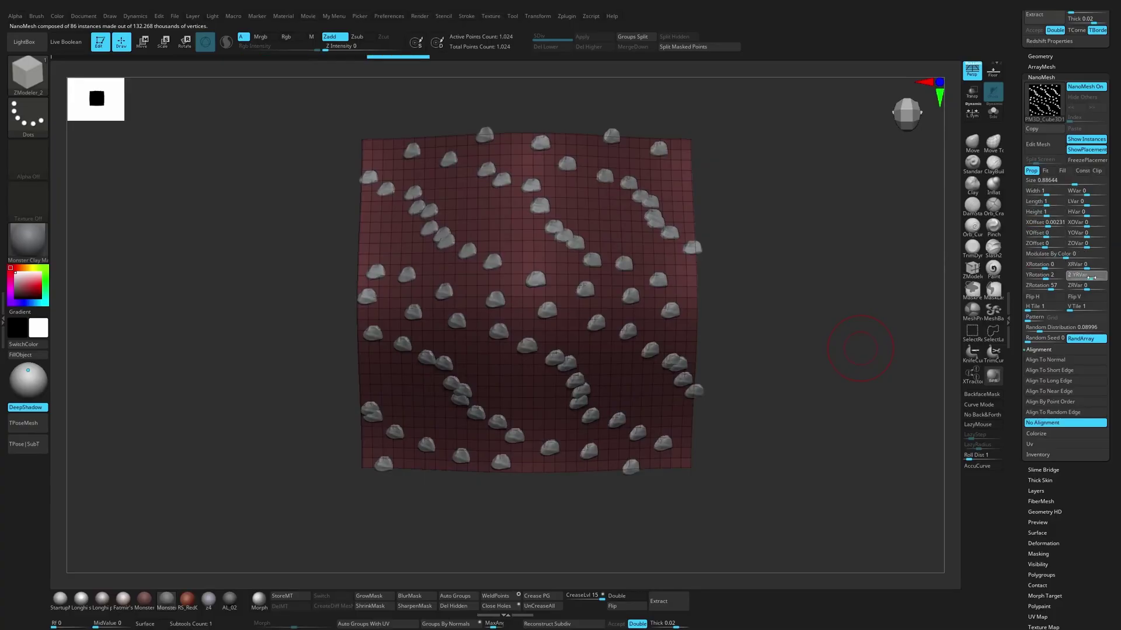
left_click(1045, 286)
left_click_drag(1083, 288, 1098, 297)
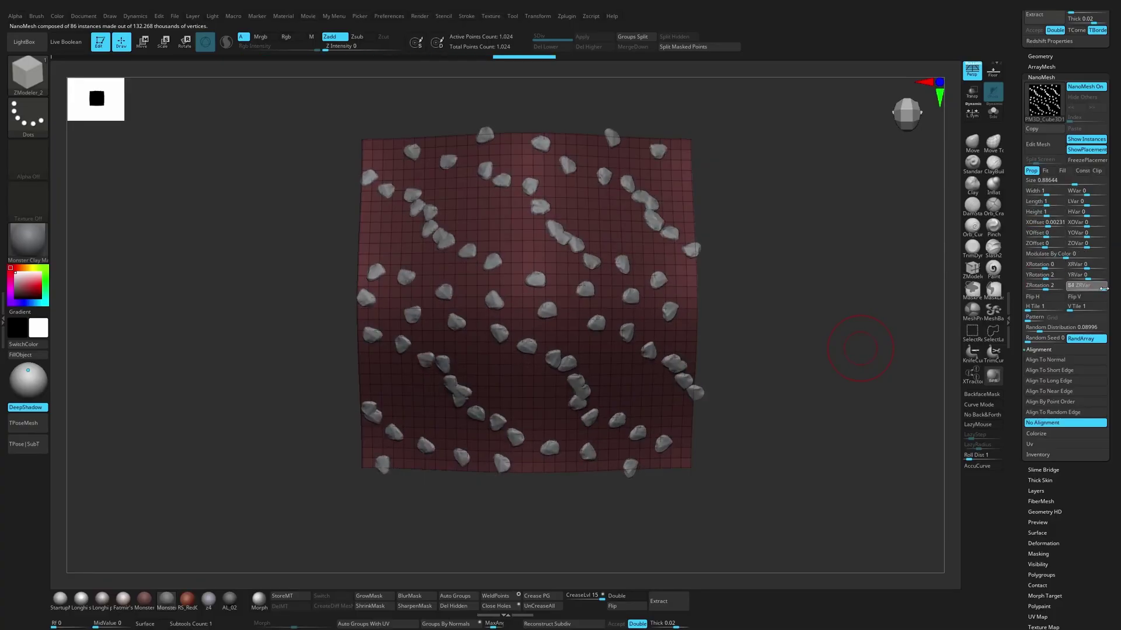
left_click(1012, 340)
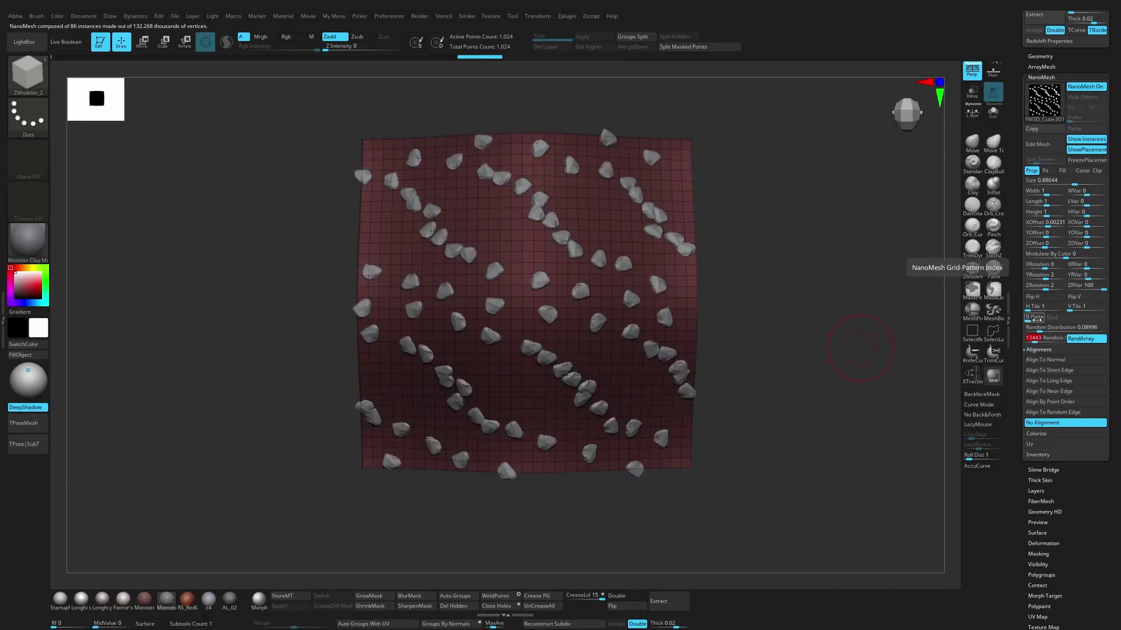
Step: Try H Tile 5, V Tile 10 and the Diagonal Line 2 pattern on the stones, and set Random Distribution to about 0.18
left_click(1029, 307)
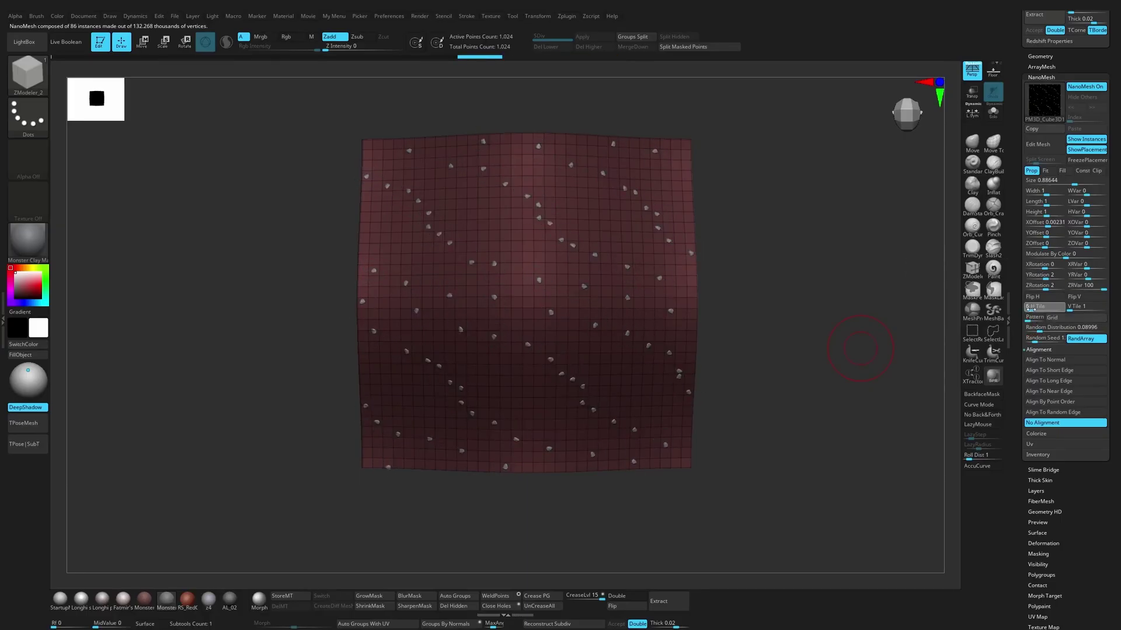
left_click(1075, 308)
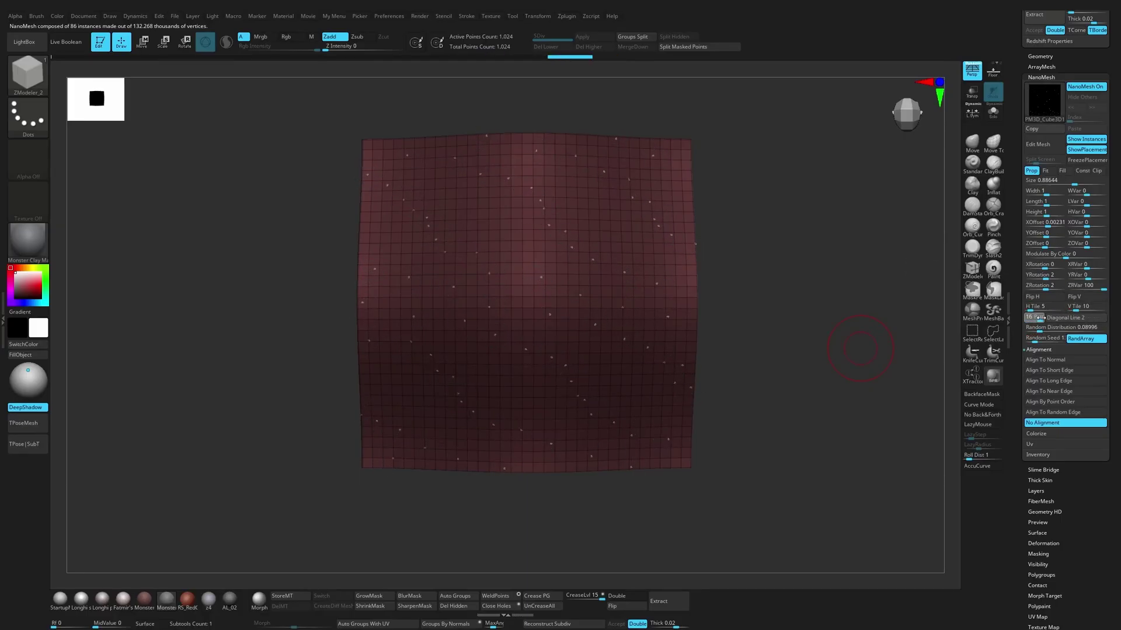
left_click_drag(1021, 313, 1039, 326)
Step: Set the stones' Width to 1.32697, Length to 2.13956, Height to 1.56586 and Size to 0.3502, and try the Fit and Fill modes
left_click(1047, 192)
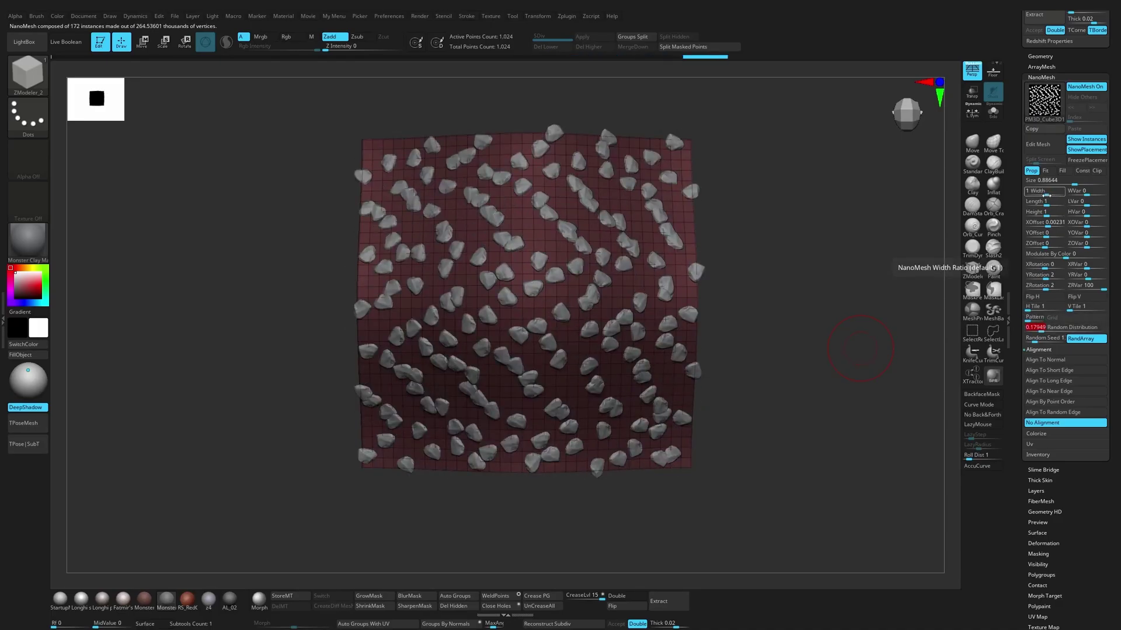
left_click_drag(1047, 195, 1095, 224)
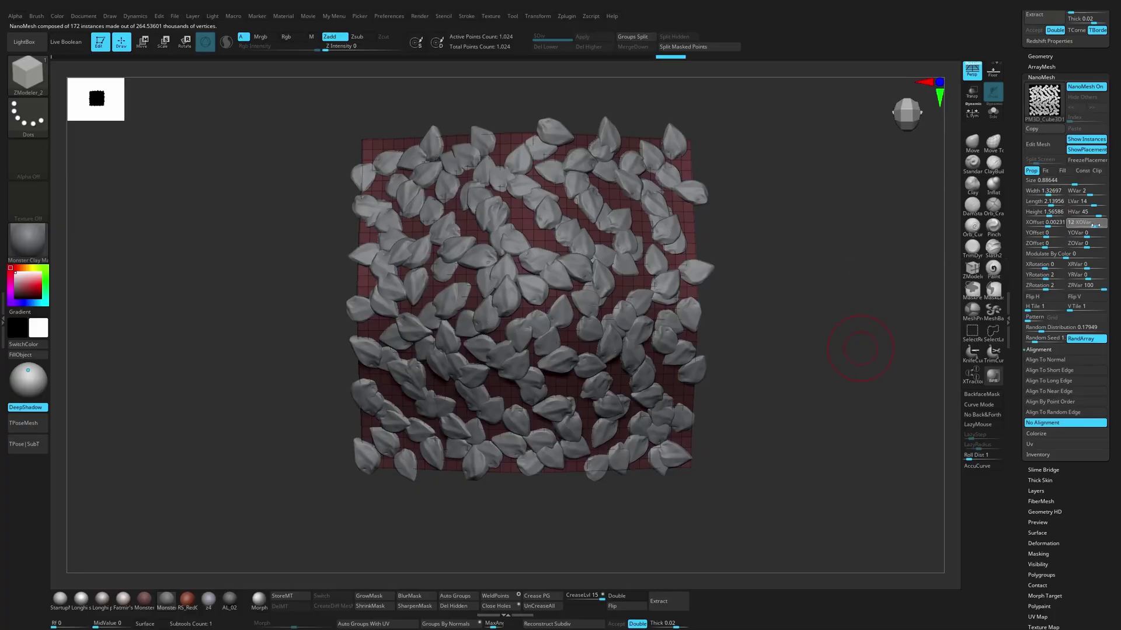
left_click_drag(1074, 184, 1066, 184)
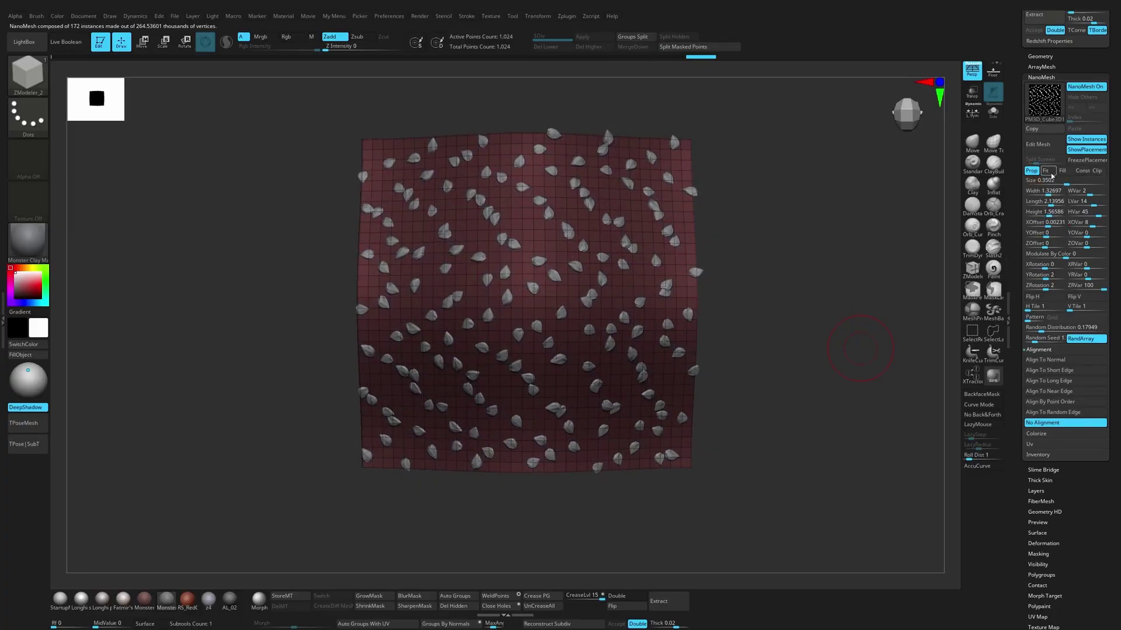
left_click(1046, 170)
left_click(1062, 171)
Step: Reshape the source stone's outline with the Move brush in Edit Mesh and return to the terrain
key("shift+f")
left_click_drag(841, 333, 803, 298)
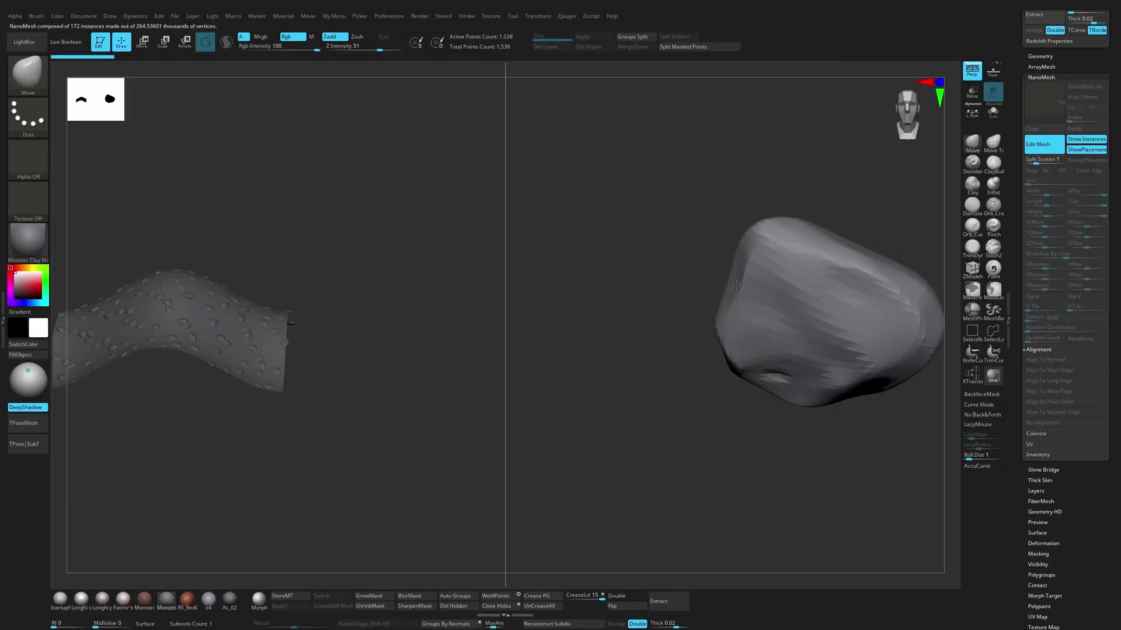
mouse_move(858, 258)
left_mouse_down()
mouse_move(837, 279)
mouse_move(855, 308)
mouse_move(866, 250)
left_mouse_up()
key("s")
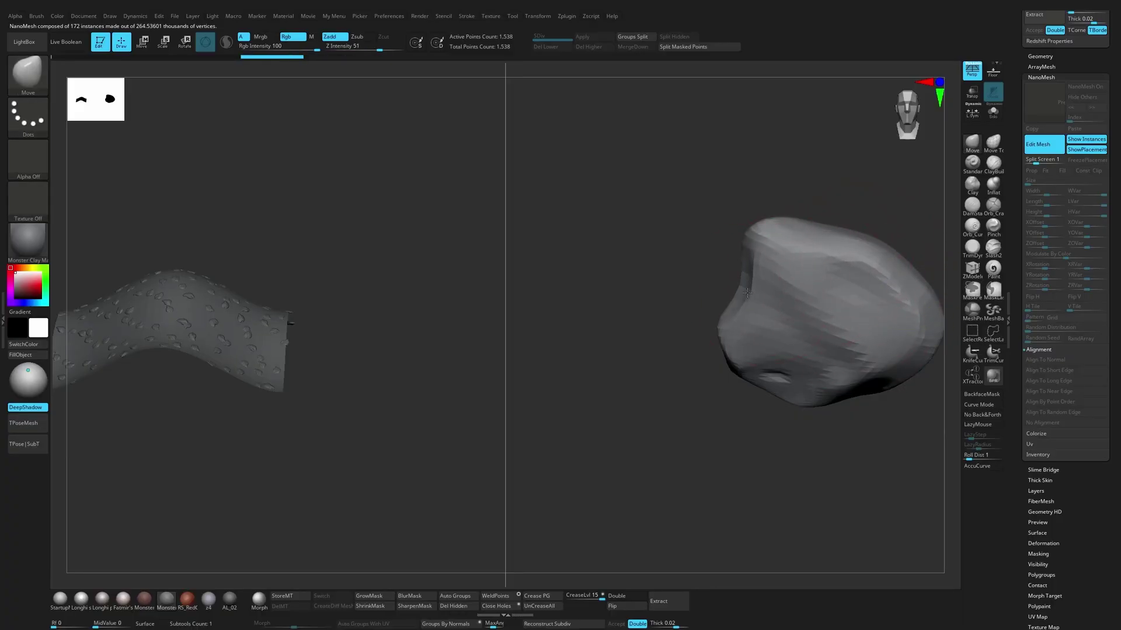
left_click_drag(747, 293, 732, 295)
left_click_drag(884, 379, 893, 394)
left_click_drag(929, 362, 918, 338)
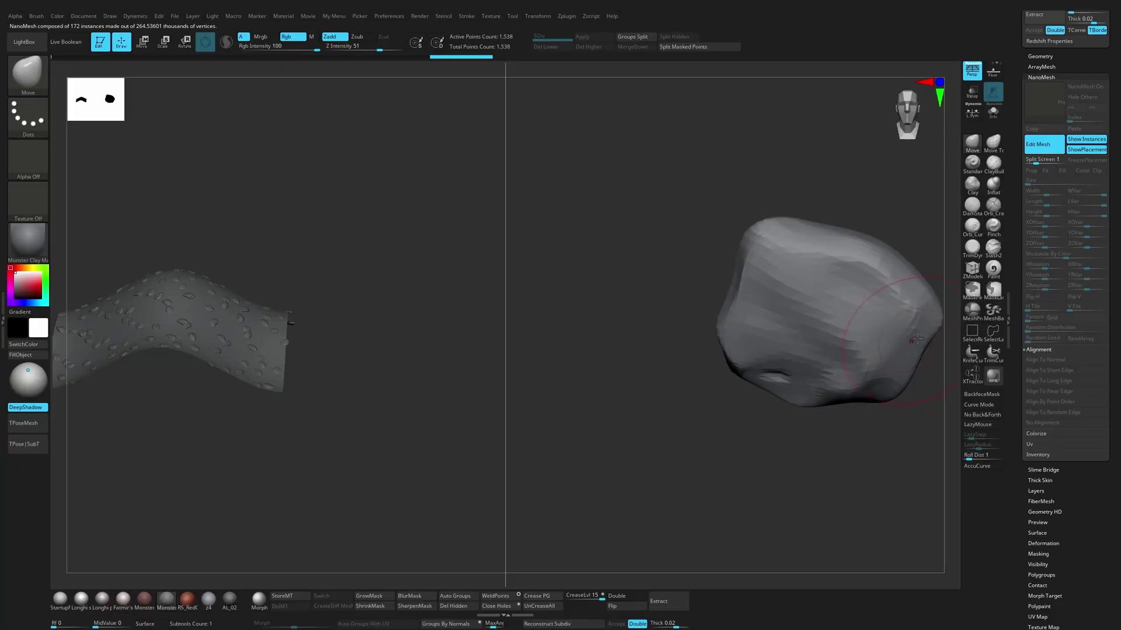
left_click_drag(757, 405, 793, 363)
left_click(1043, 144)
left_click_drag(760, 258, 740, 309)
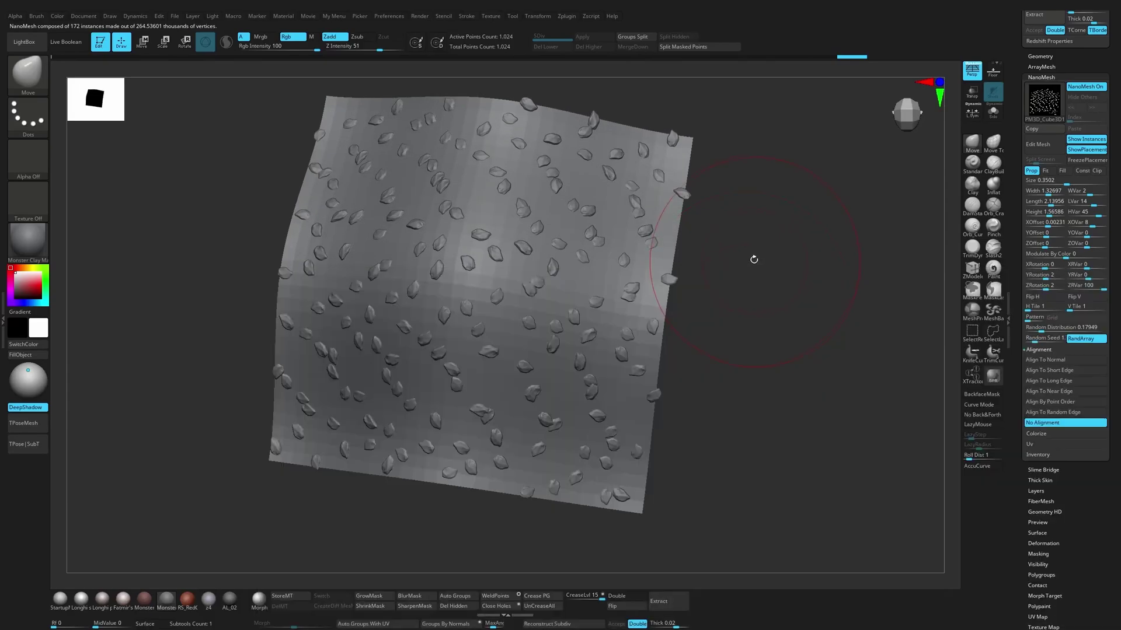
Step: Choose the Armour_Nano brush and its Orc_Mail mesh for the next NanoMesh layer
key("b")
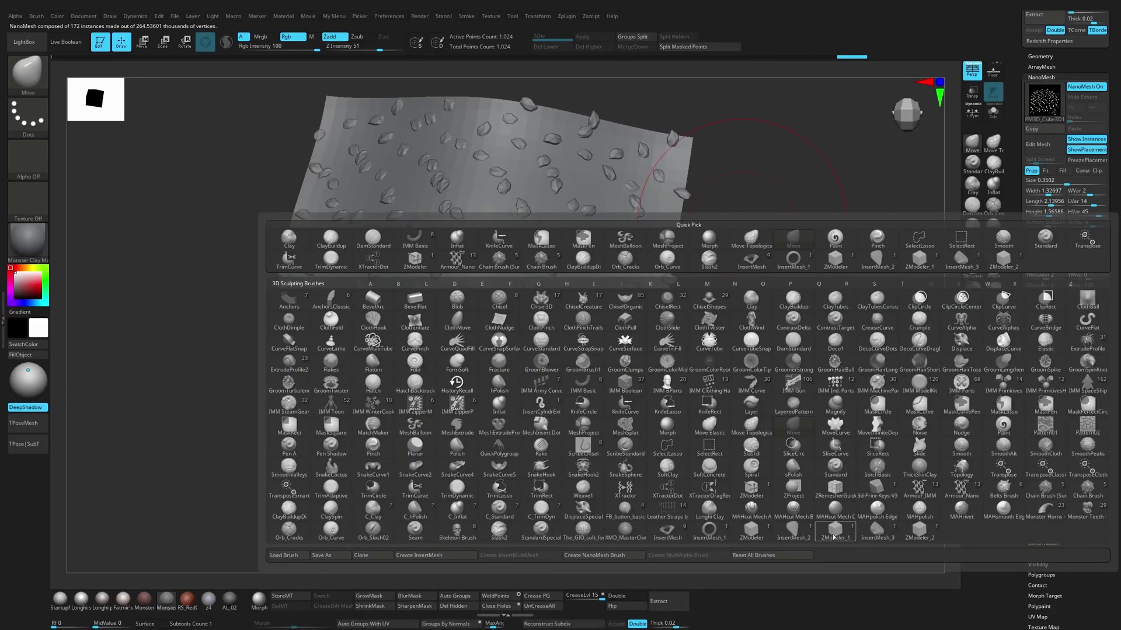
left_click(960, 494)
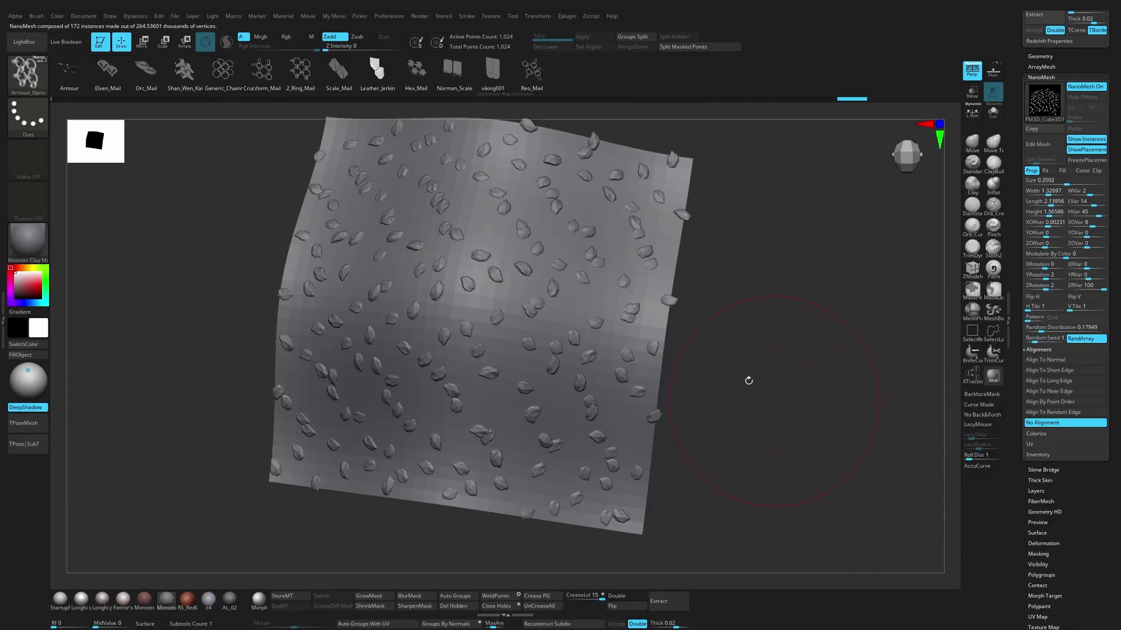
left_click(154, 80)
Step: Insert the Orc_Mail NanoMesh on all terrain polygons over the existing stones
left_click_drag(738, 255, 692, 259)
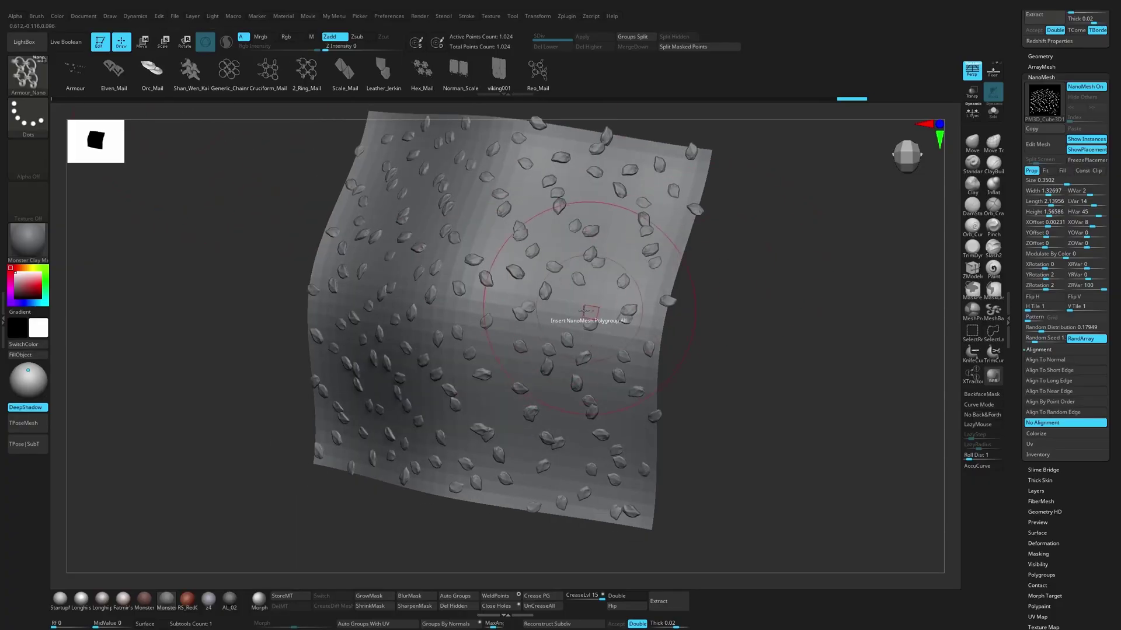
left_click(589, 306)
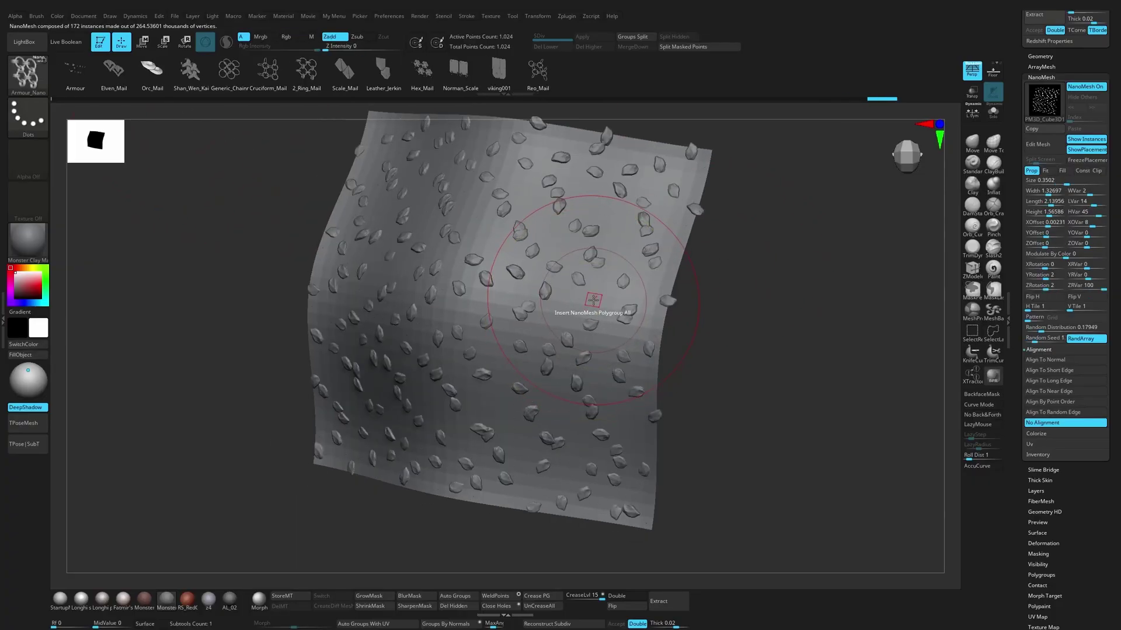
left_click_drag(593, 299, 602, 345)
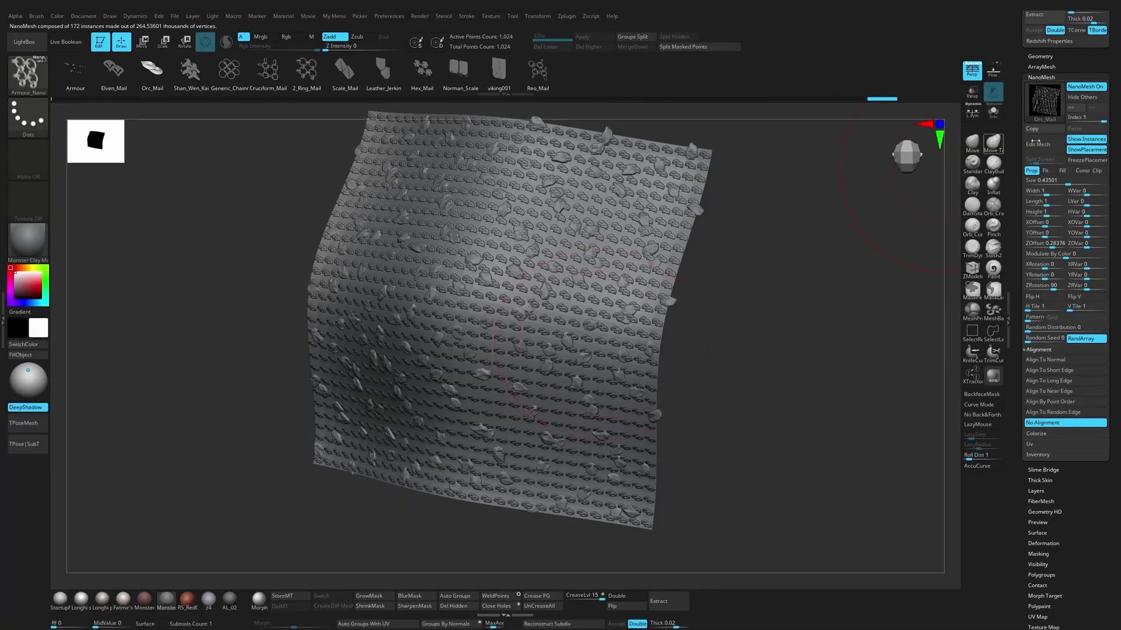
Step: Switch the NanoMesh index between the stones and Orc_Mail, and set the Orc_Mail Size to 0.80029
left_click_drag(1088, 120, 1076, 120)
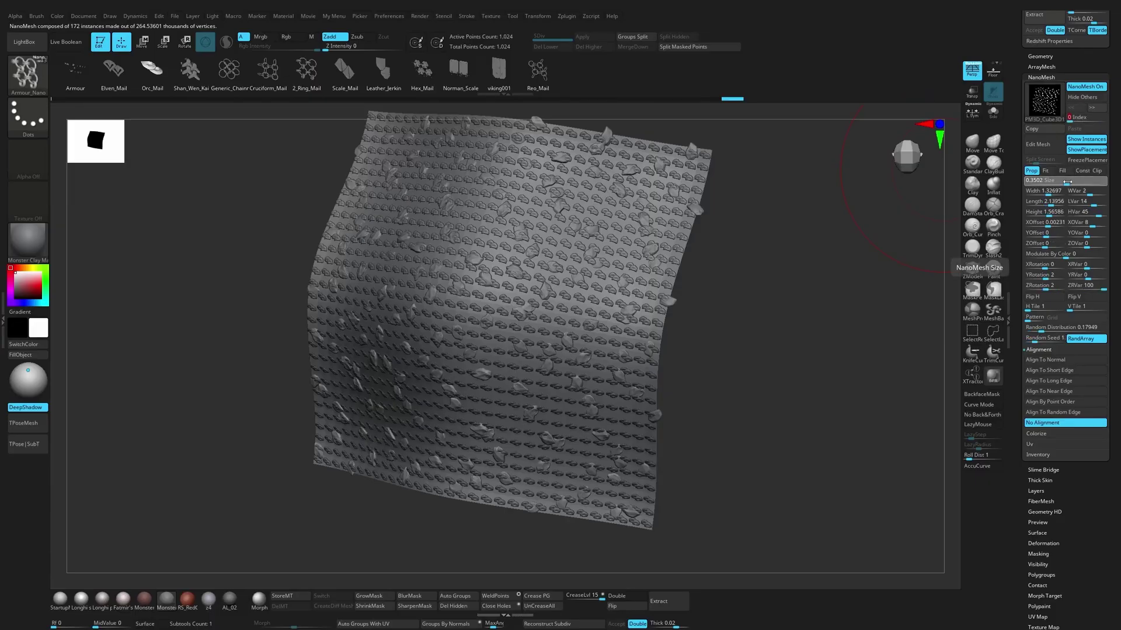
left_click_drag(1068, 182, 1066, 182)
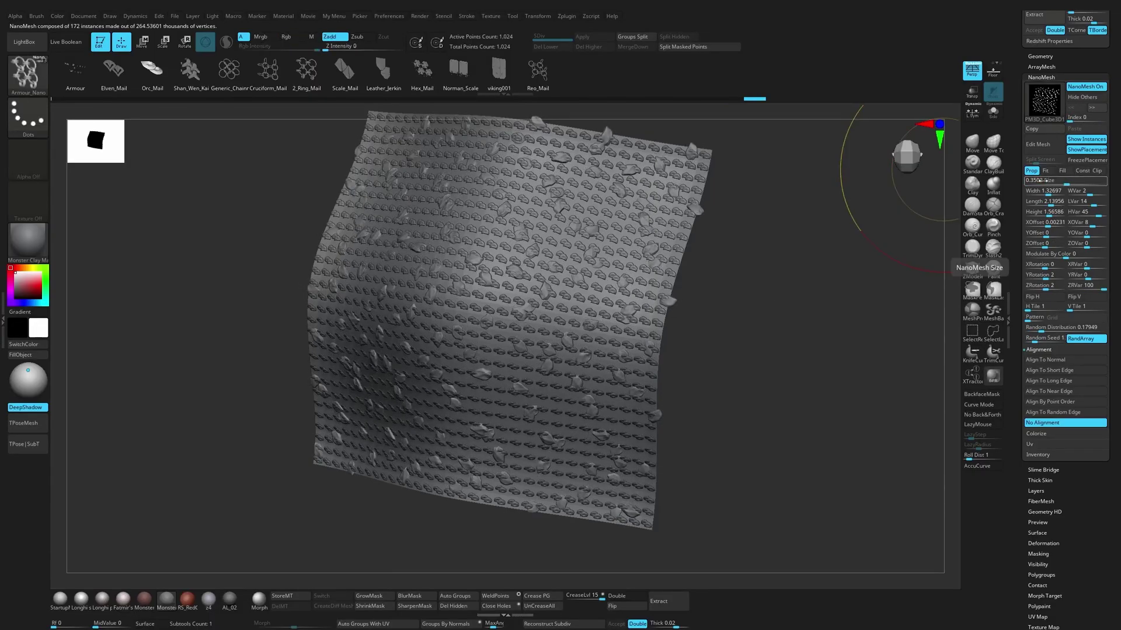
left_click_drag(1086, 120, 1117, 121)
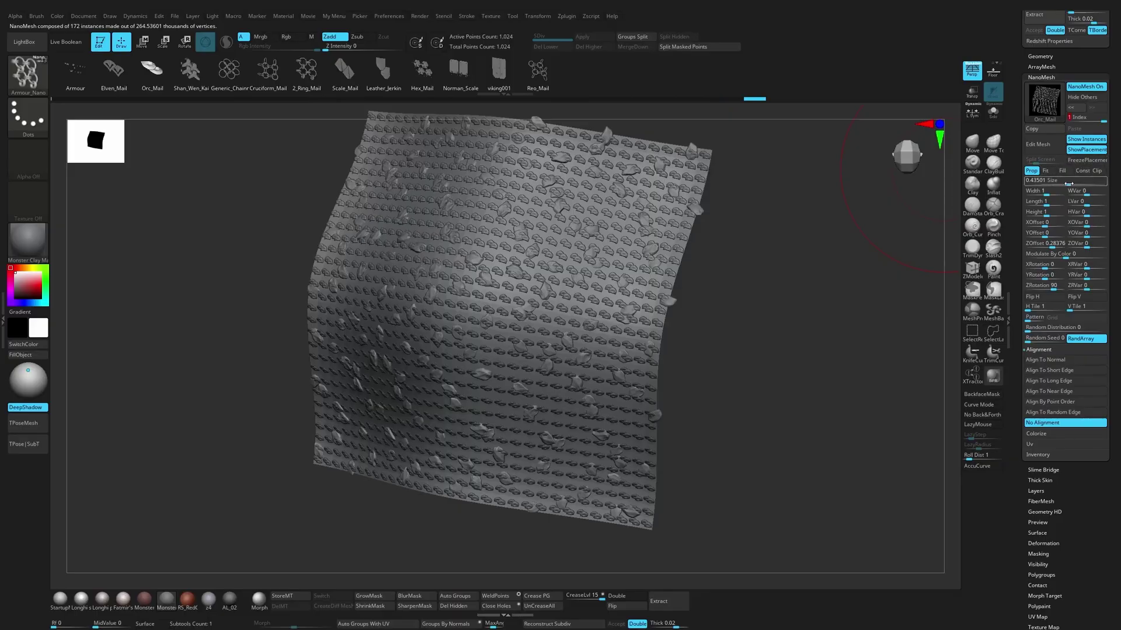
left_click_drag(1069, 183, 1073, 184)
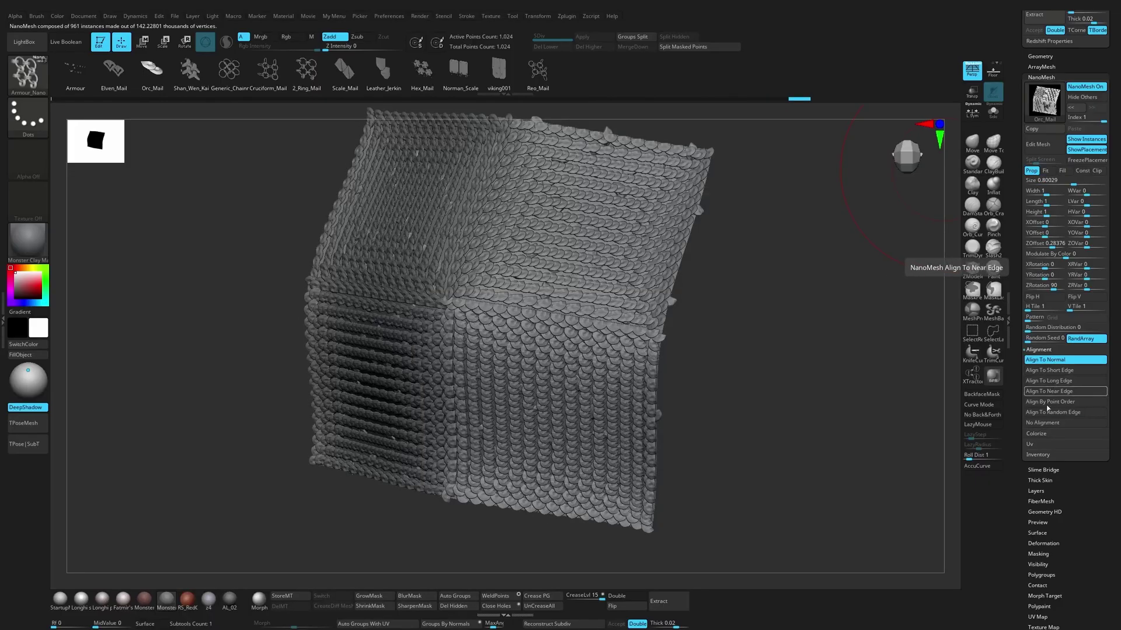
Step: Set Orc_Mail's Random Distribution to 0.15235, Z rotation variation to 53 and X rotation to -33
left_click(1037, 433)
left_click_drag(1034, 328, 1040, 329)
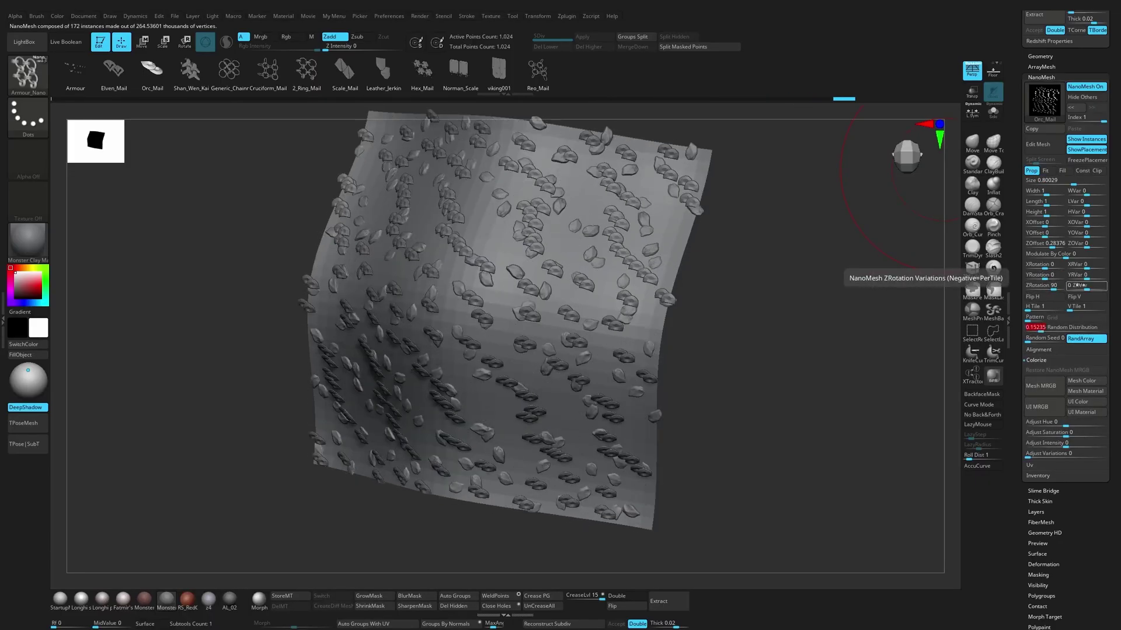
left_click_drag(1078, 286, 1098, 287)
left_click_drag(1030, 266, 1029, 265)
Step: Swap the second NanoMesh's source in Edit Mesh through several armour meshes, ending on Scale_Mail
left_click(1039, 141)
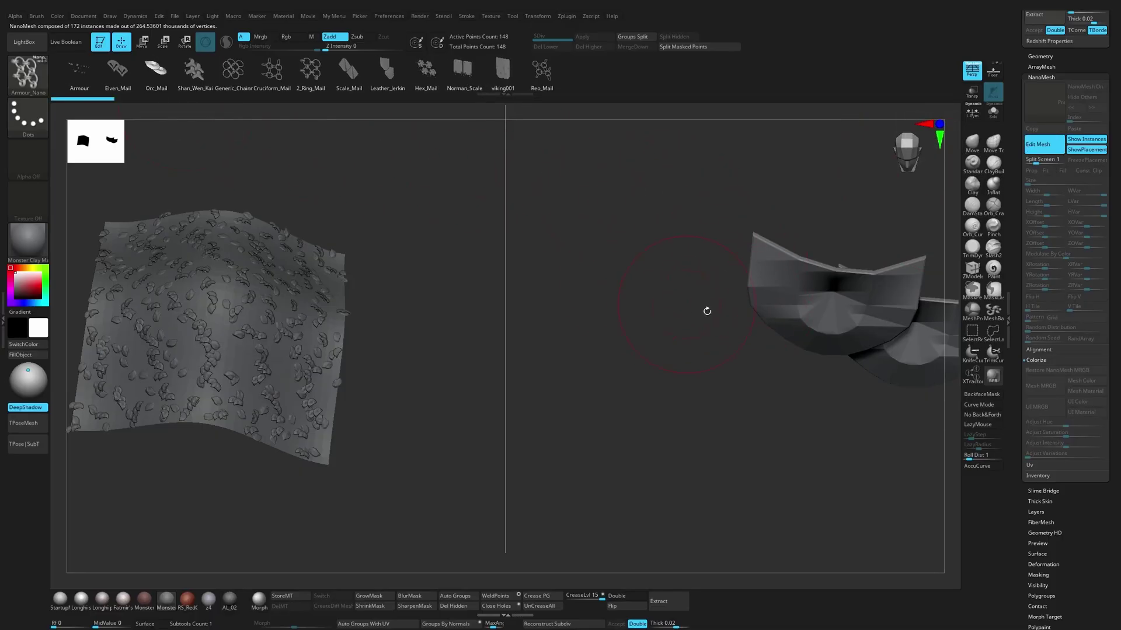
key("w")
left_click(500, 71)
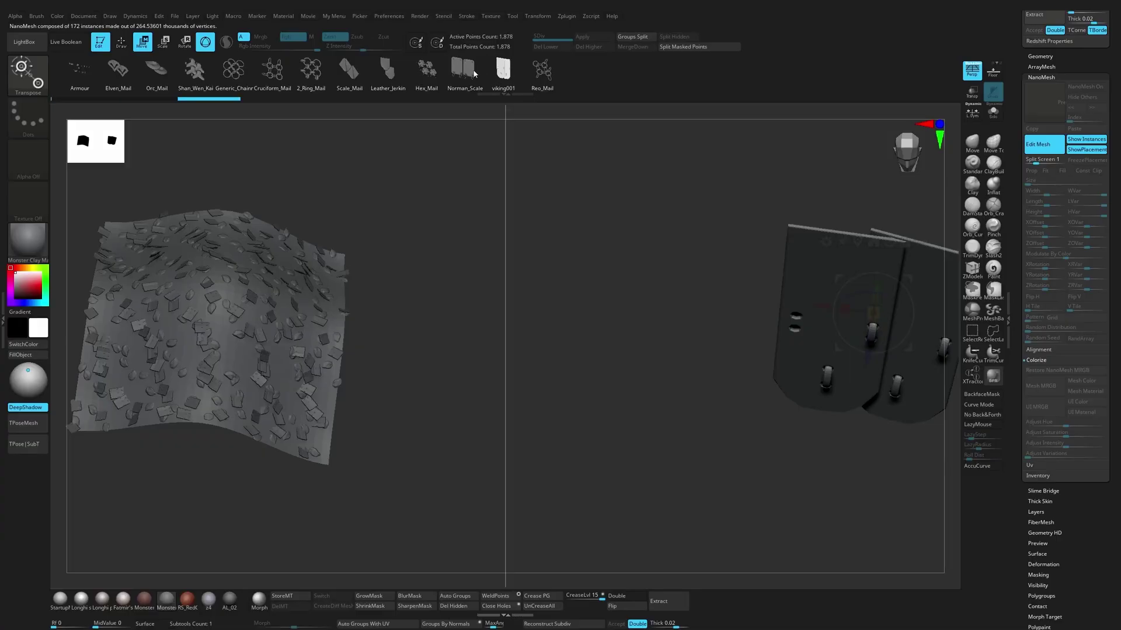
left_click(542, 70)
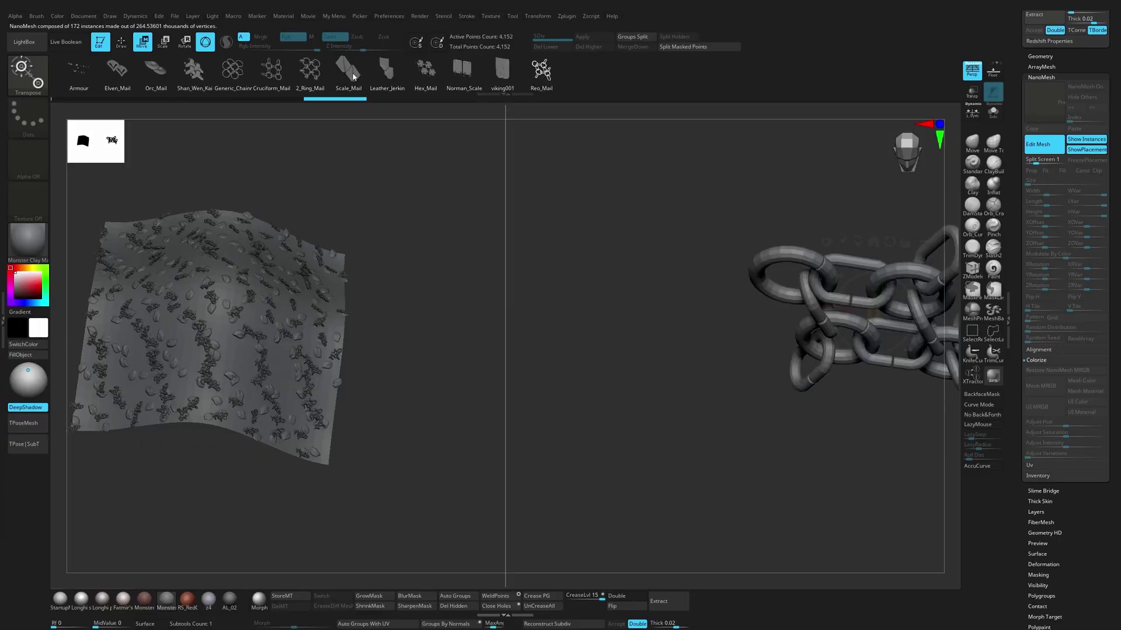
left_click(351, 73)
left_click(1037, 144)
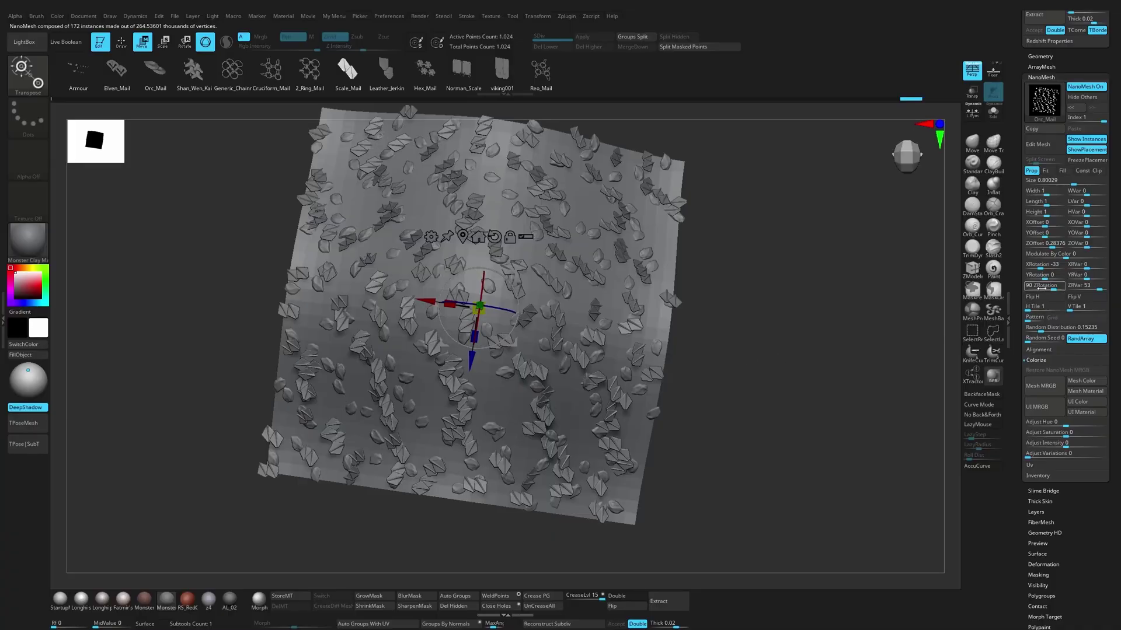
Step: Set the Scale_Mail instances' Z rotation to 32 and show the polyframe on the terrain
left_click_drag(1050, 289, 1043, 289)
key("q")
mouse_move(854, 344)
left_mouse_down()
mouse_move(851, 319)
mouse_move(777, 315)
left_mouse_up()
left_click_drag(703, 300, 691, 342, "alt")
key("shift+f")
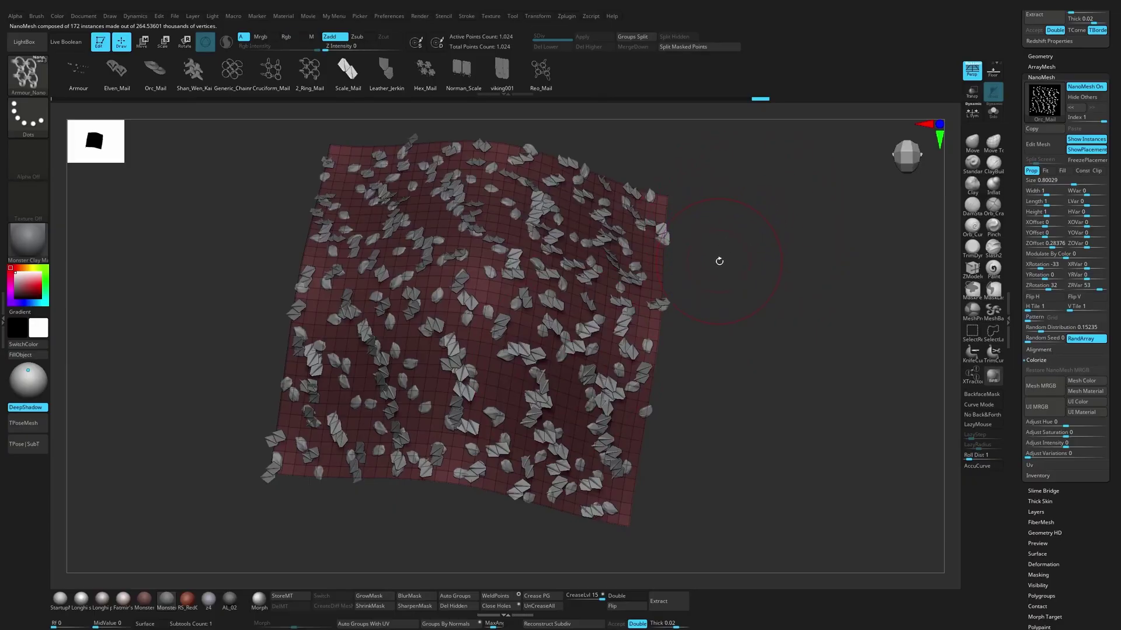
left_click_drag(755, 246, 735, 305)
Step: Step back through the undo history to the bare terrain without any NanoMesh
left_click_drag(754, 100, 68, 208)
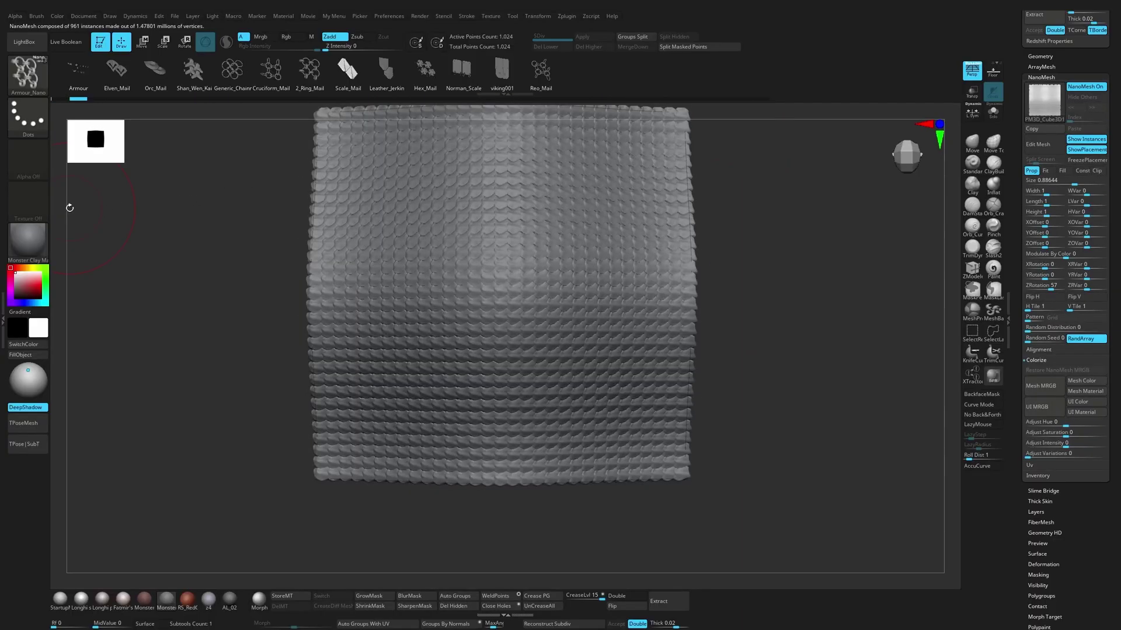
key("ctrl+z")
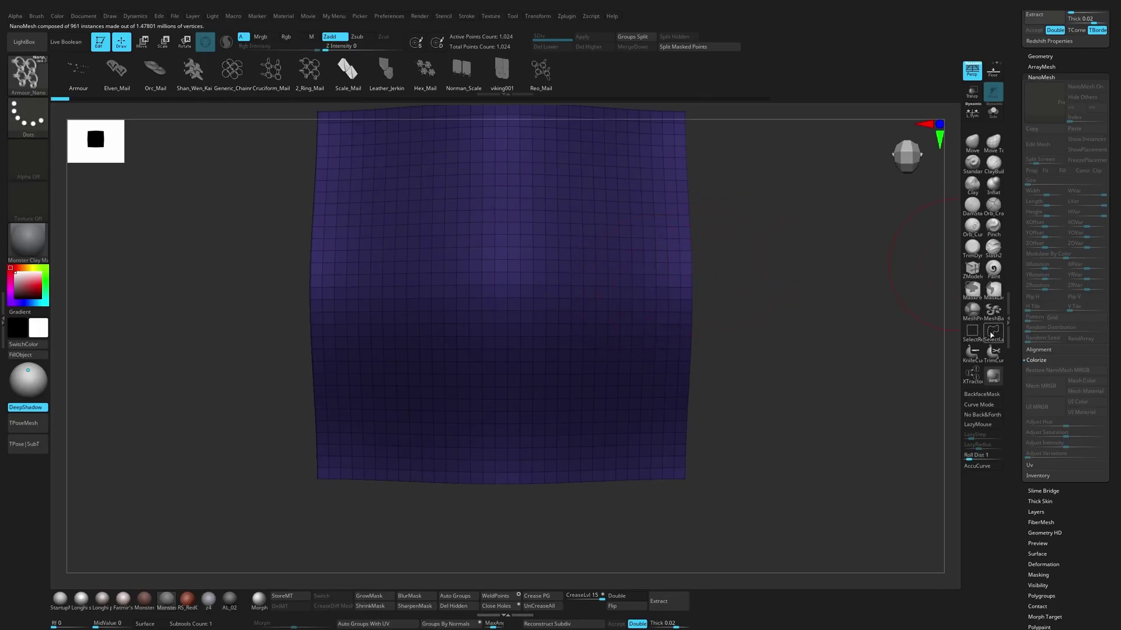
Step: Try hiding vertical polyloops of the terrain with the SelectLasso brush, accepting removal of the newer undo entries, and show the whole mesh again
left_click(990, 335)
left_click(990, 349)
left_click(626, 298, "ctrl+shift")
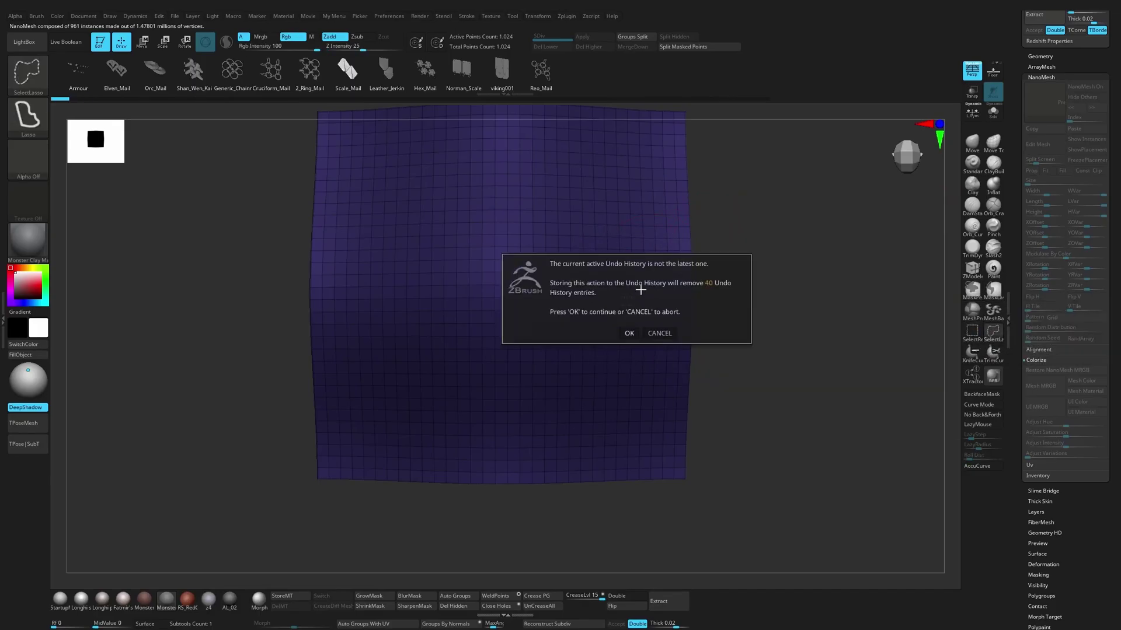
key("Return")
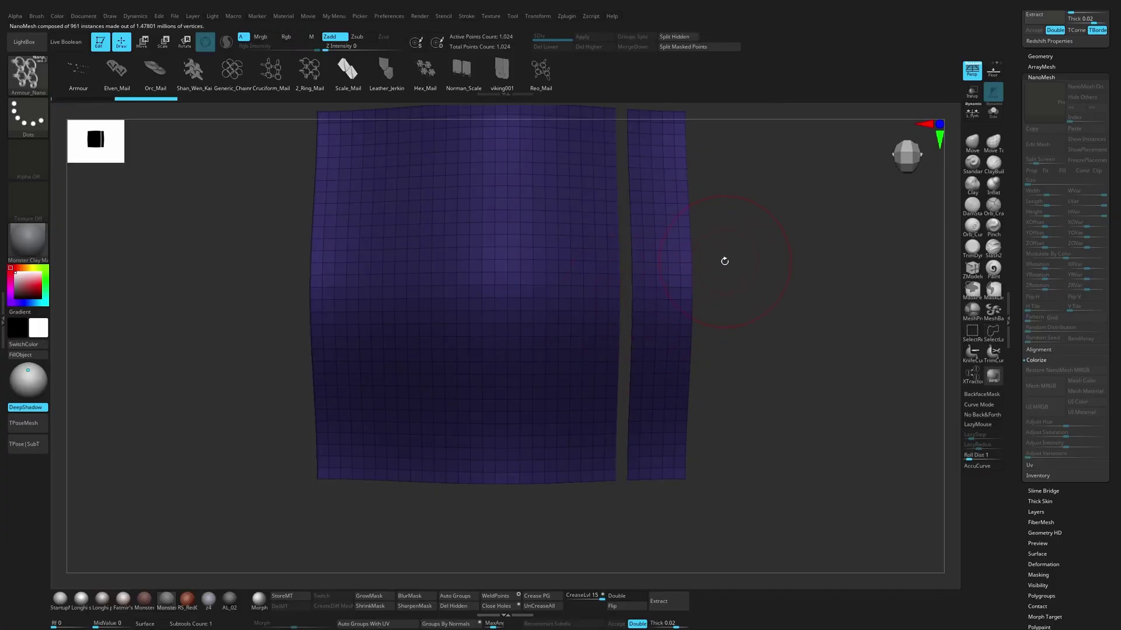
left_click(586, 307, "ctrl+shift")
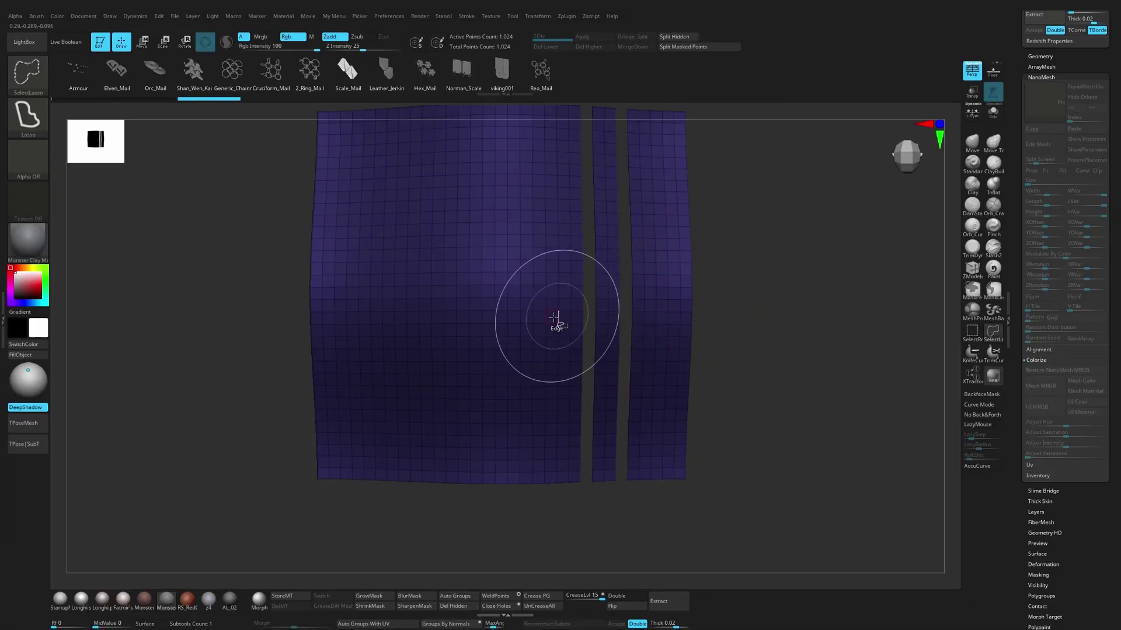
left_click(745, 225, "ctrl+shift")
Step: Set ZModeler's polygon action to PolyGroup with the Polyloop target and assign a second polygroup to three alternating horizontal rows across the terrain's middle
key("space")
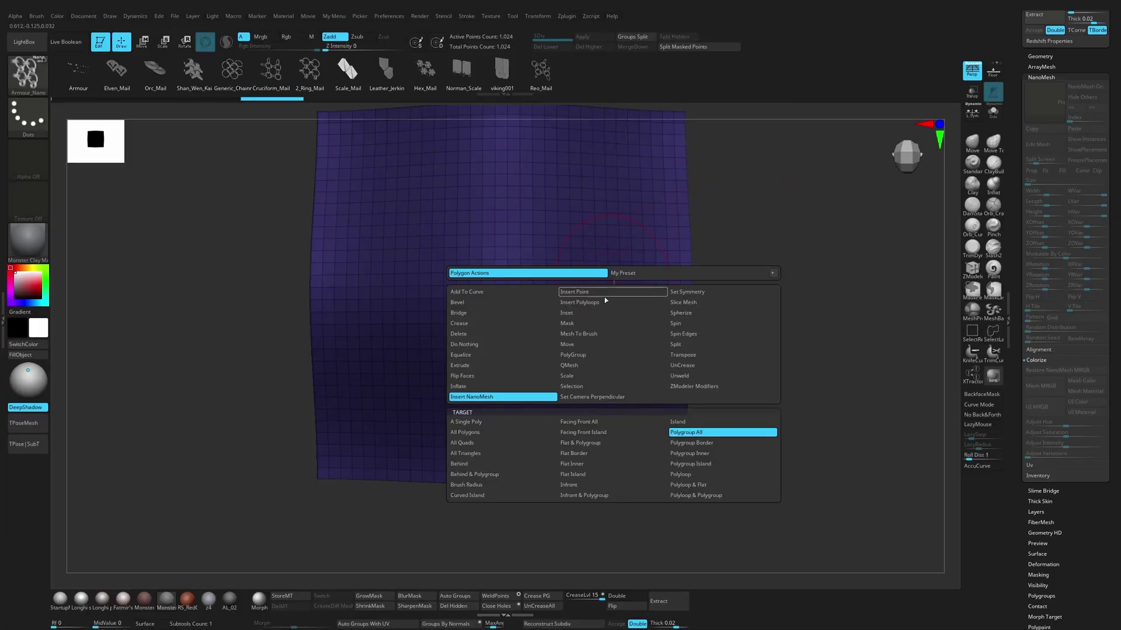
left_click(581, 355)
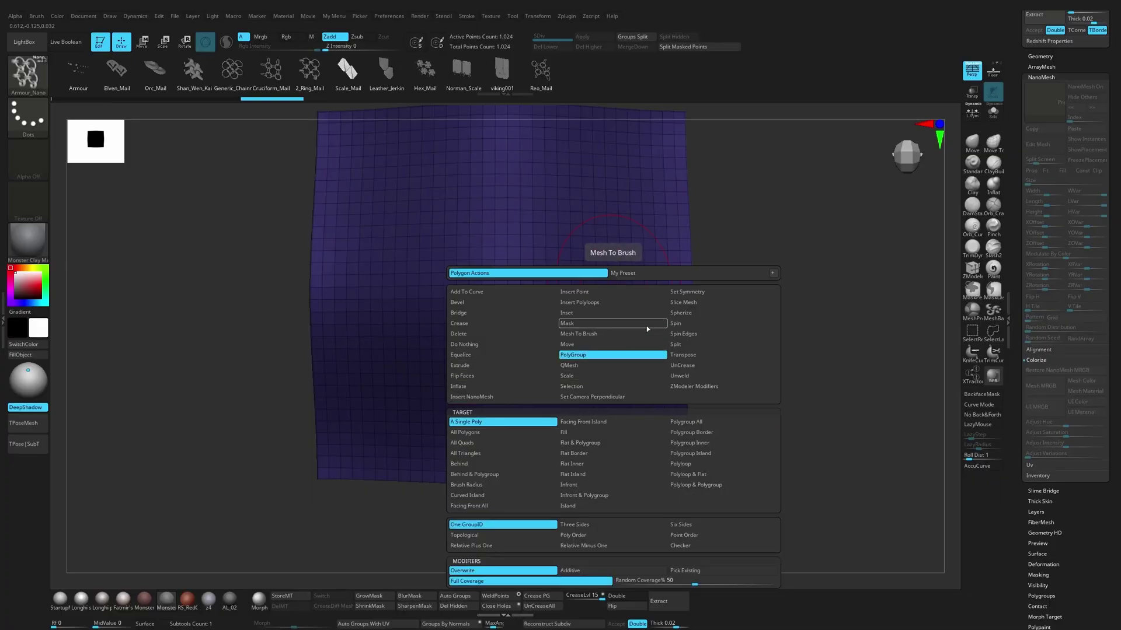
left_click(702, 465)
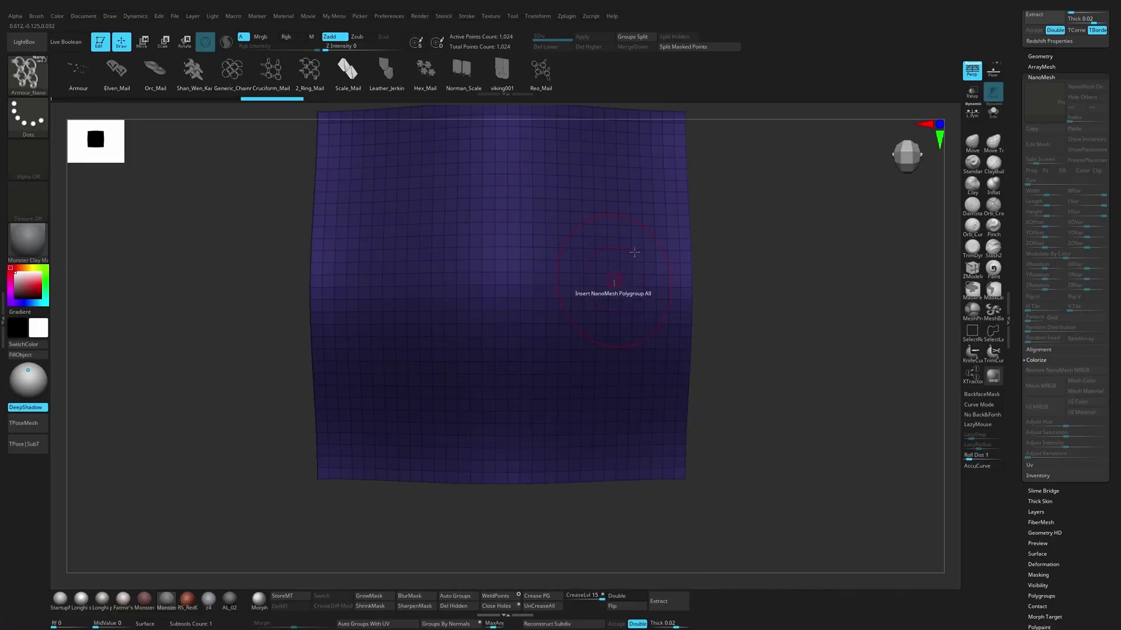
left_click(613, 270)
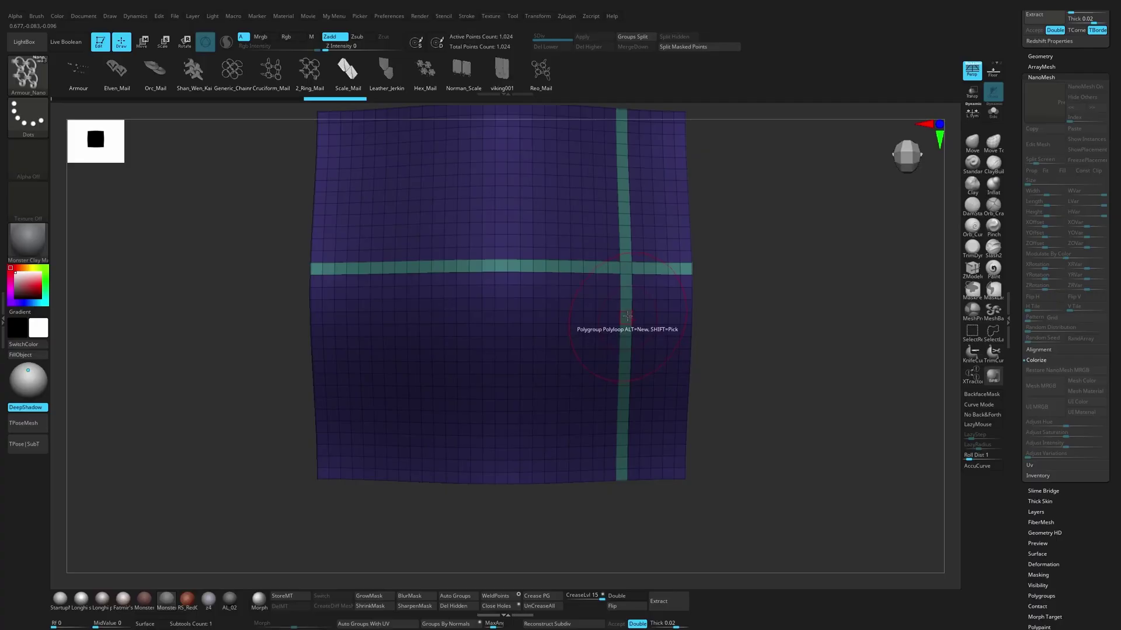
left_click(629, 294)
left_click(629, 318)
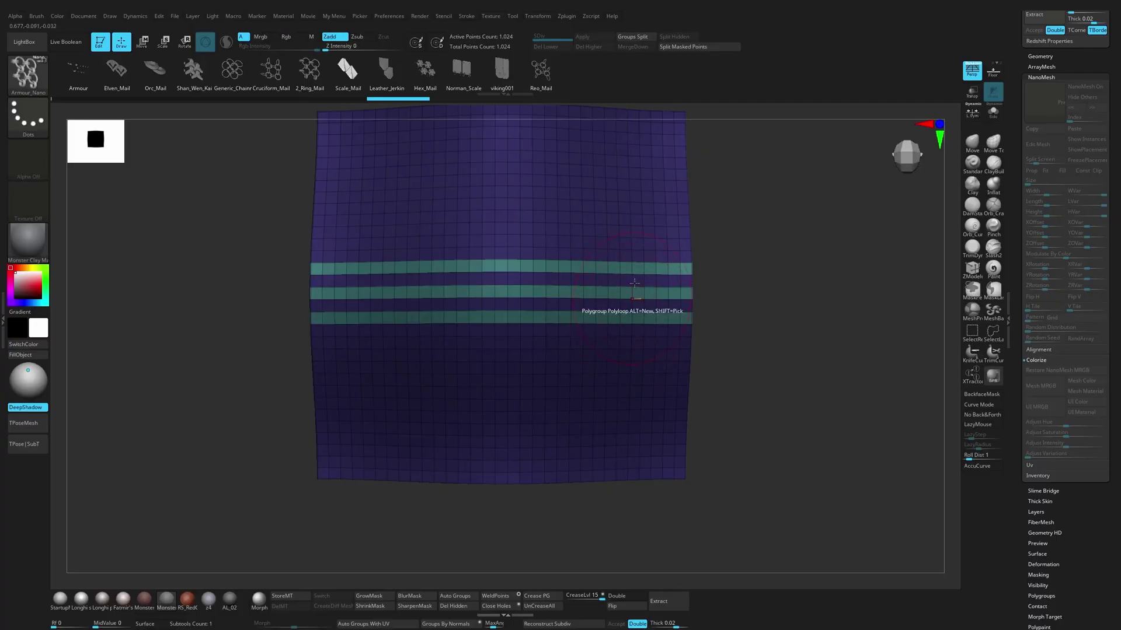
Step: Extend the alternating polygroup stripes with five more polyloops above the middle rows and two below them
left_click(629, 244)
left_click(629, 220)
left_click(626, 197)
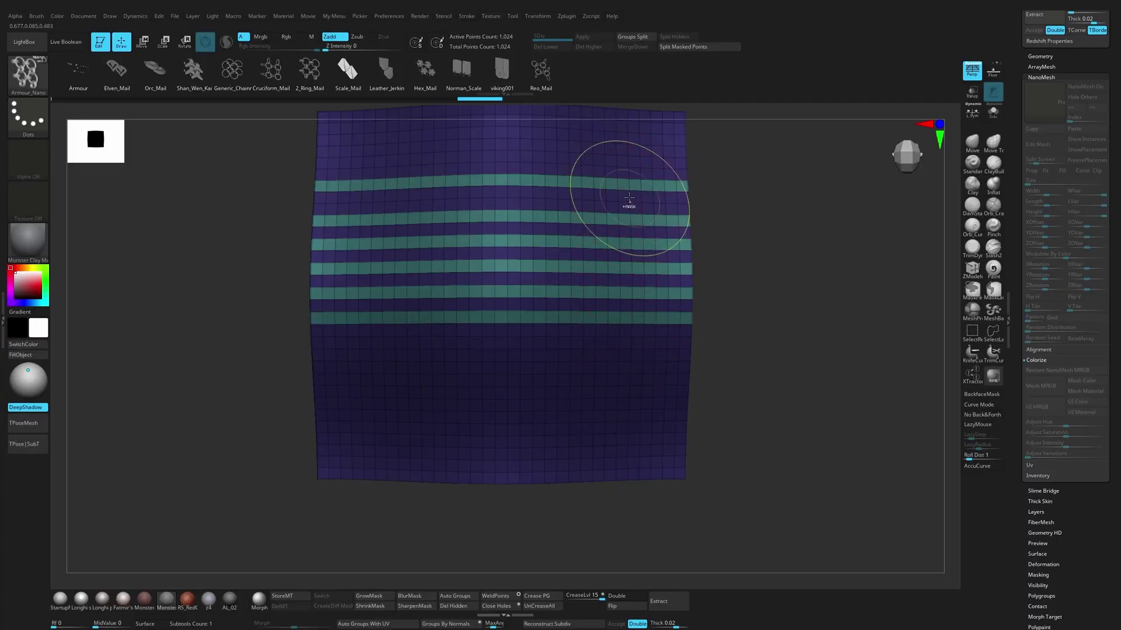
left_click(626, 174)
left_click(624, 150)
right_click_drag(675, 280, 658, 295, "alt")
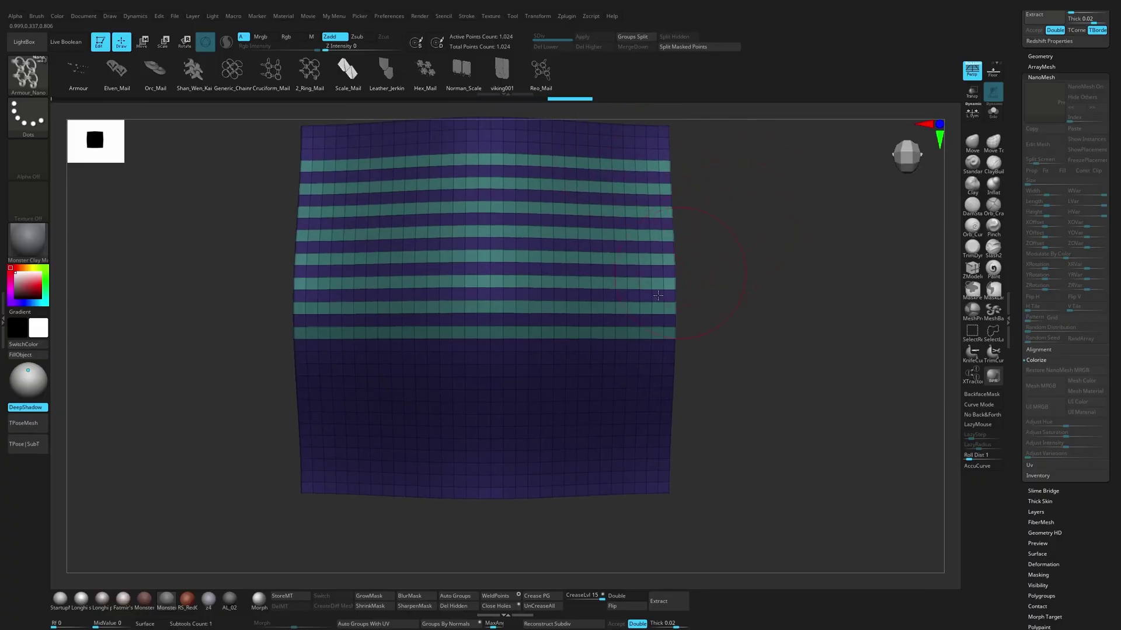
left_click(600, 358)
left_click(604, 382)
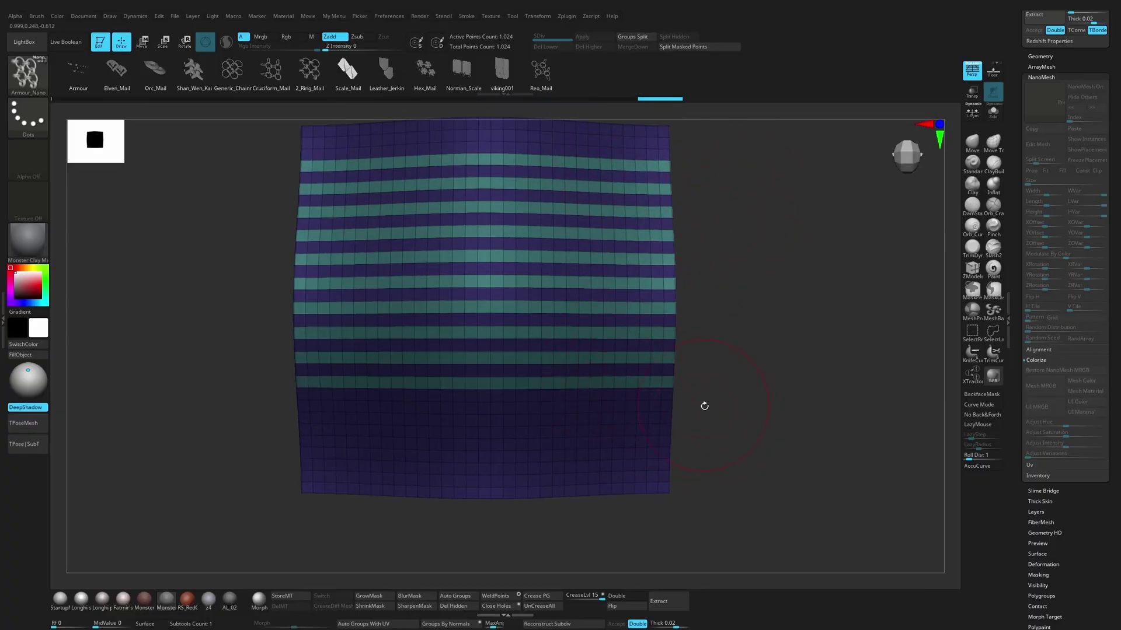
Step: Hide the unstriped rows along the terrain's lower edge and delete the hidden polygons
right_click_drag(704, 405, 679, 413)
mouse_move(671, 418)
left_mouse_down("ctrl+alt+shift")
mouse_move(401, 501)
mouse_move(295, 413)
mouse_move(665, 404)
left_mouse_up("ctrl+alt+shift")
right_click_drag(705, 438, 691, 467)
mouse_move(309, 523)
left_mouse_down("ctrl+alt+shift")
mouse_move(274, 455)
mouse_move(563, 399)
mouse_move(642, 506)
left_mouse_up("ctrl+alt+shift")
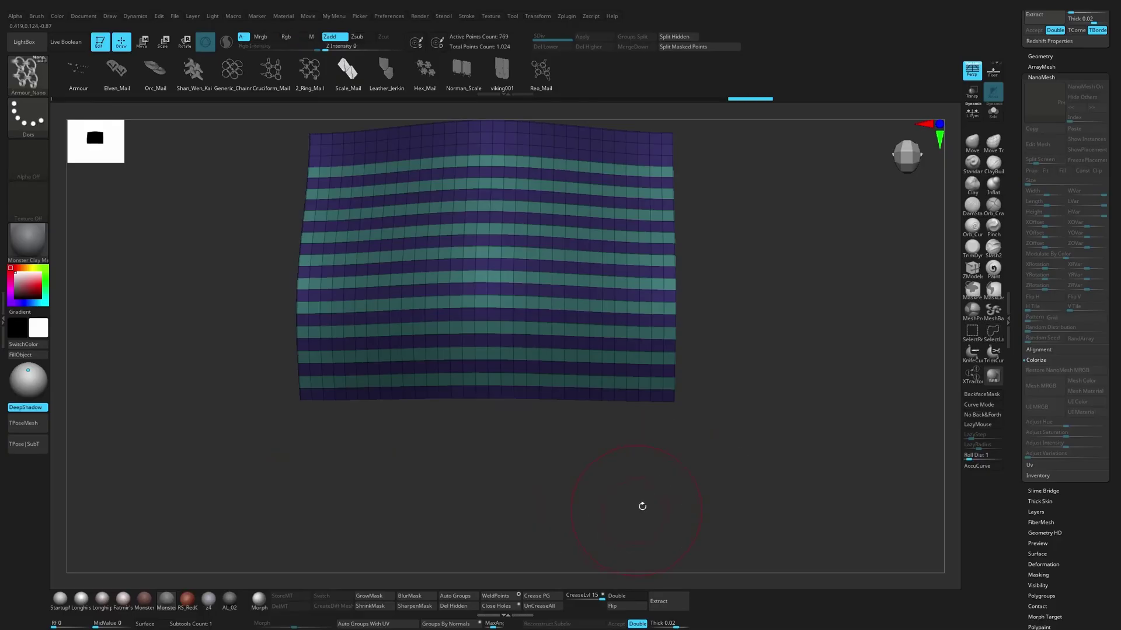
left_click(469, 608)
Step: Add one more polygroup stripe near the terrain's upper edge to complete the alternating pattern
right_click_drag(703, 351, 698, 297)
left_click(614, 135)
right_click_drag(742, 207, 746, 325)
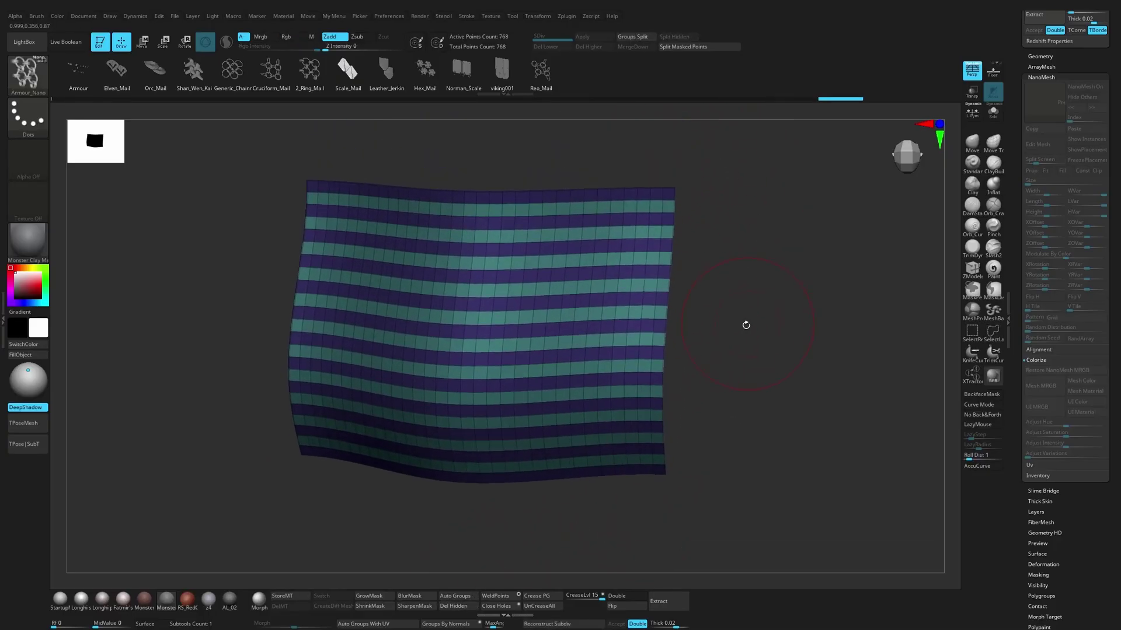
left_click_drag(746, 325, 745, 251)
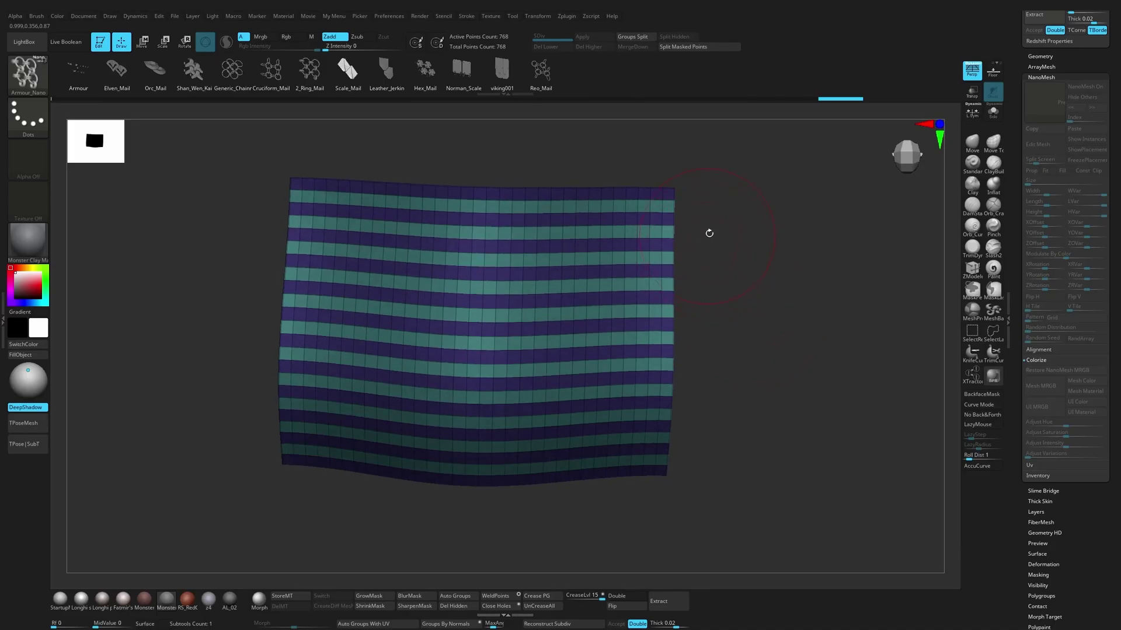
Step: Choose the Leather_Jerkin mesh and set ZModeler's polygon action to Insert NanoMesh with the Polygroup All target
left_click(394, 83)
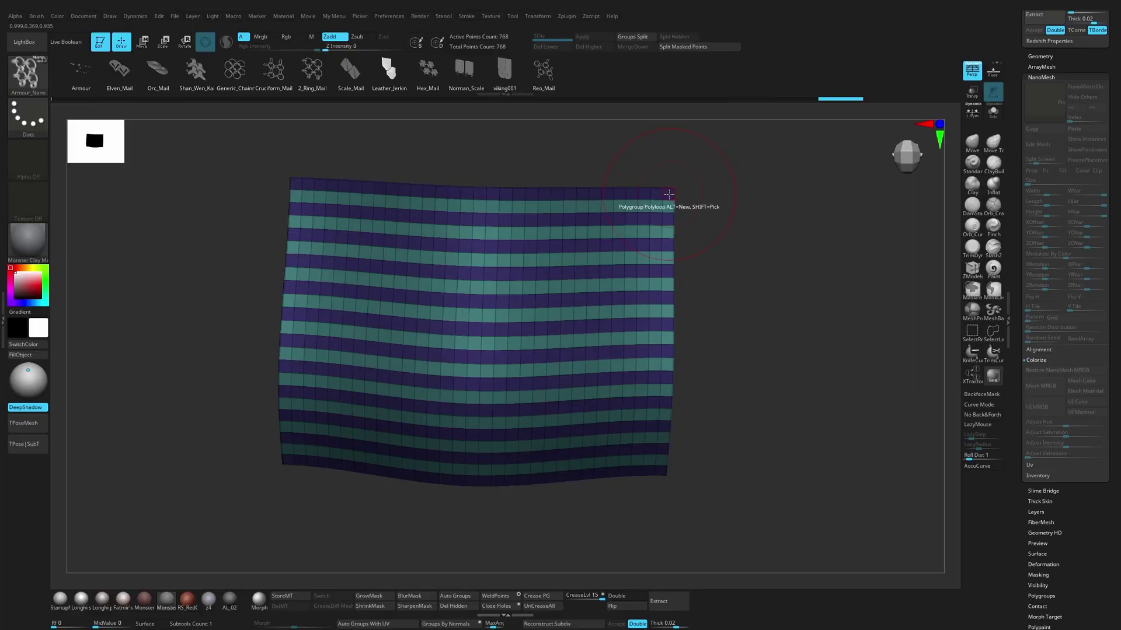
key("space")
left_click(544, 310)
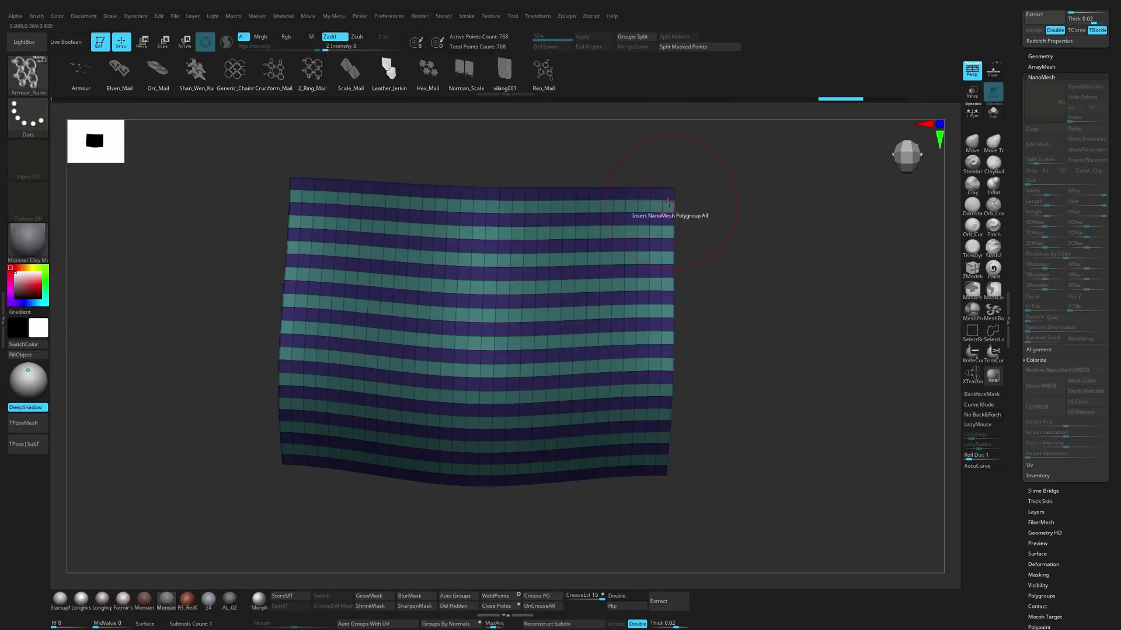
Step: Try inserting different armour meshes as NanoMesh on the striped polygroups, undoing each trial
left_click(673, 219)
left_click_drag(673, 219, 637, 155)
key("ctrl+z")
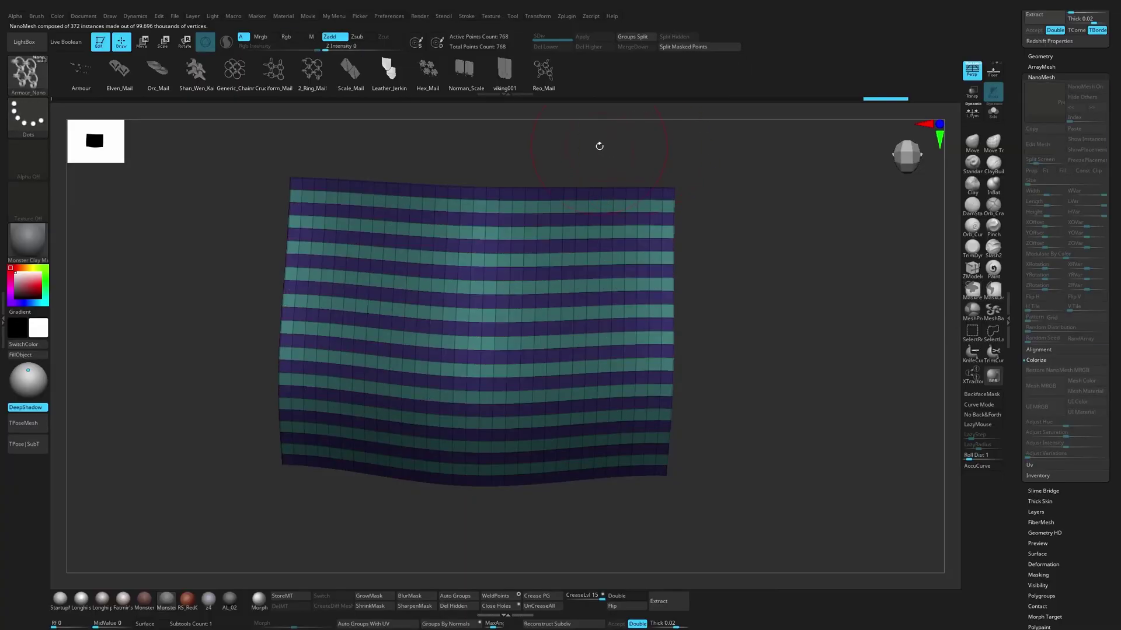
left_click_drag(669, 194, 718, 223)
key("ctrl+z")
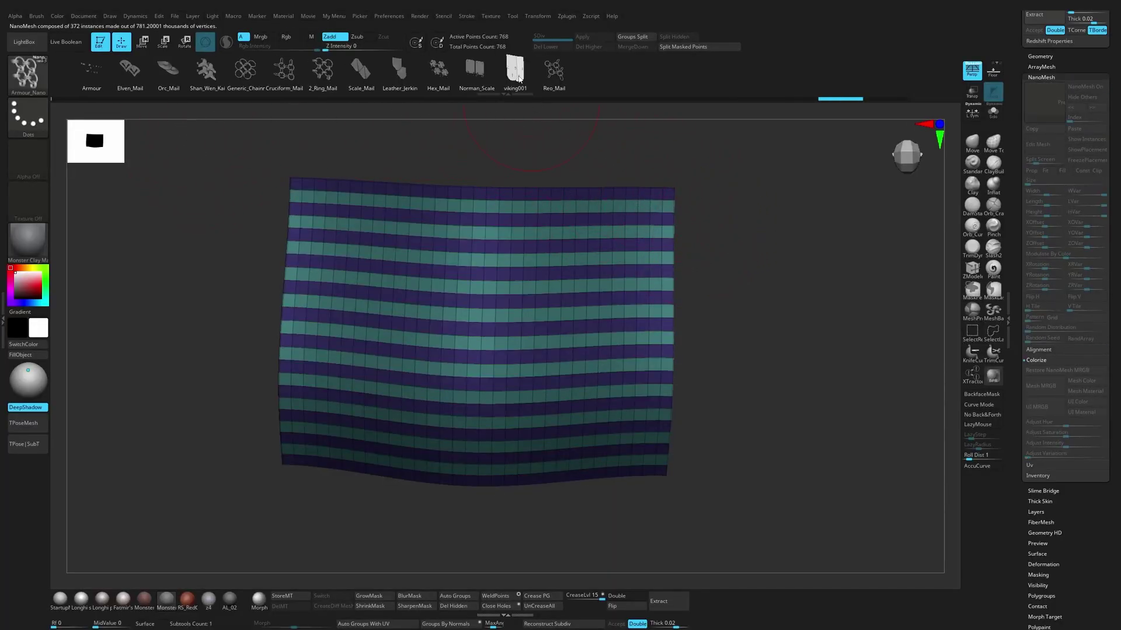
Step: Insert viking001 as NanoMesh on both striped polygroups and set the first NanoMesh's Size to 0.69233 and Width to 1.56586
left_click_drag(668, 208, 684, 241)
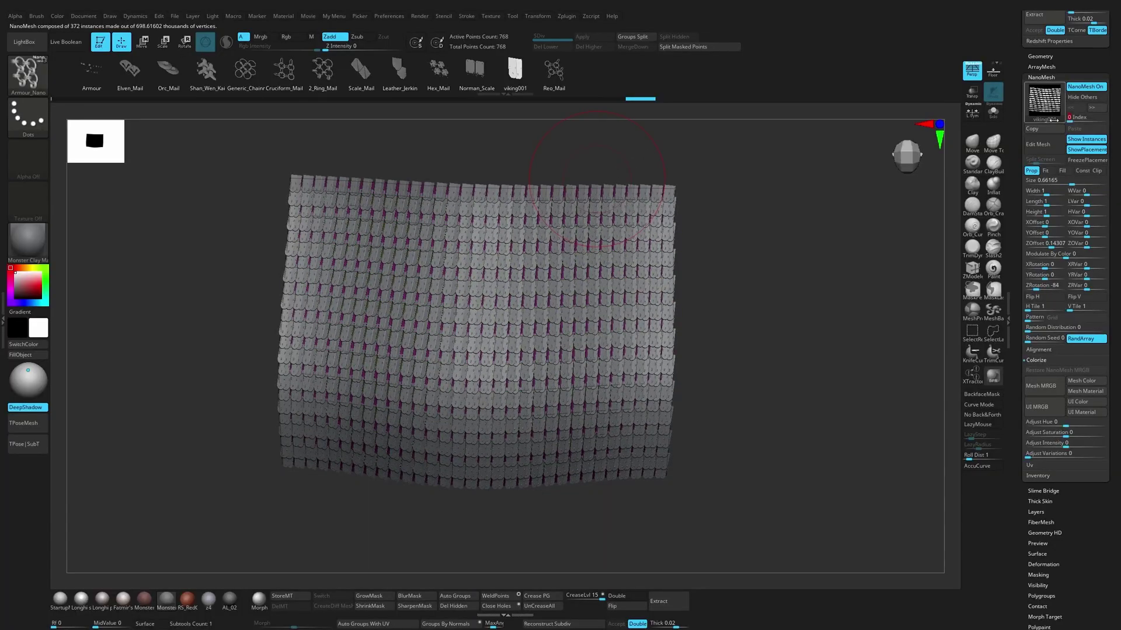
left_click(1043, 181)
left_click_drag(1074, 183, 1051, 192)
Step: Set the first NanoMesh's Y offset to 0.24905, with variations of 20 for length, 32 for height, 53 for Y offset and 74 for Z offset
left_click_drag(1093, 244, 1102, 245)
left_click_drag(1035, 235, 1095, 236)
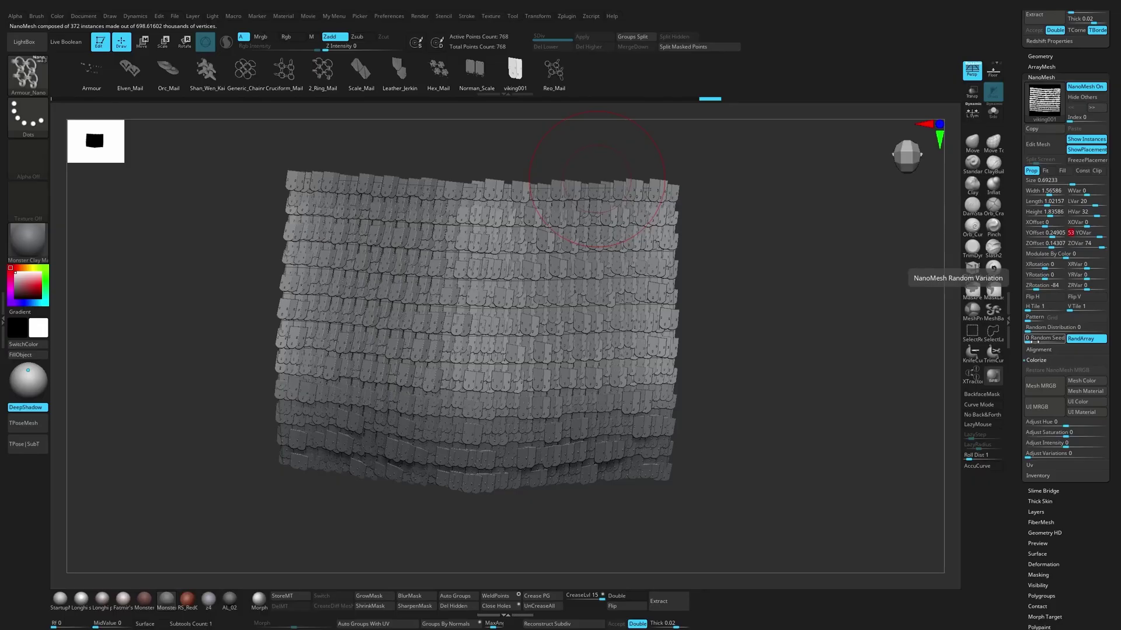
left_click_drag(1030, 327, 1017, 331)
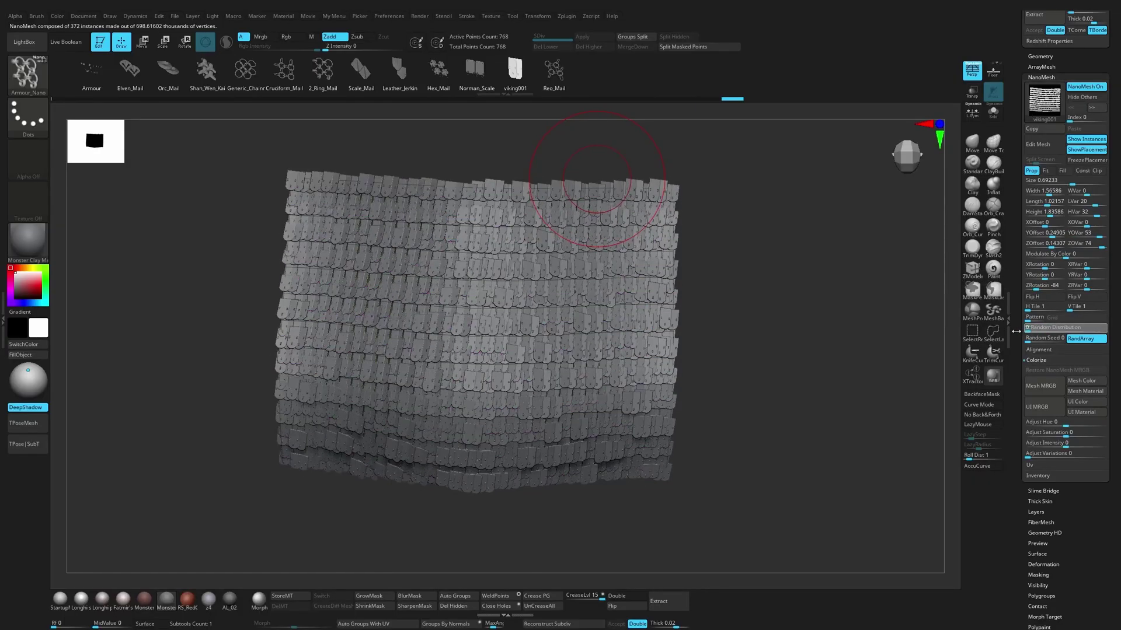
Step: Set the second NanoMesh's Width to 1.32697 with variation 20, X offset to 0.18713 with variation 29, and Z offset to 0.18713 with variation 79
left_click_drag(1083, 117, 1116, 121)
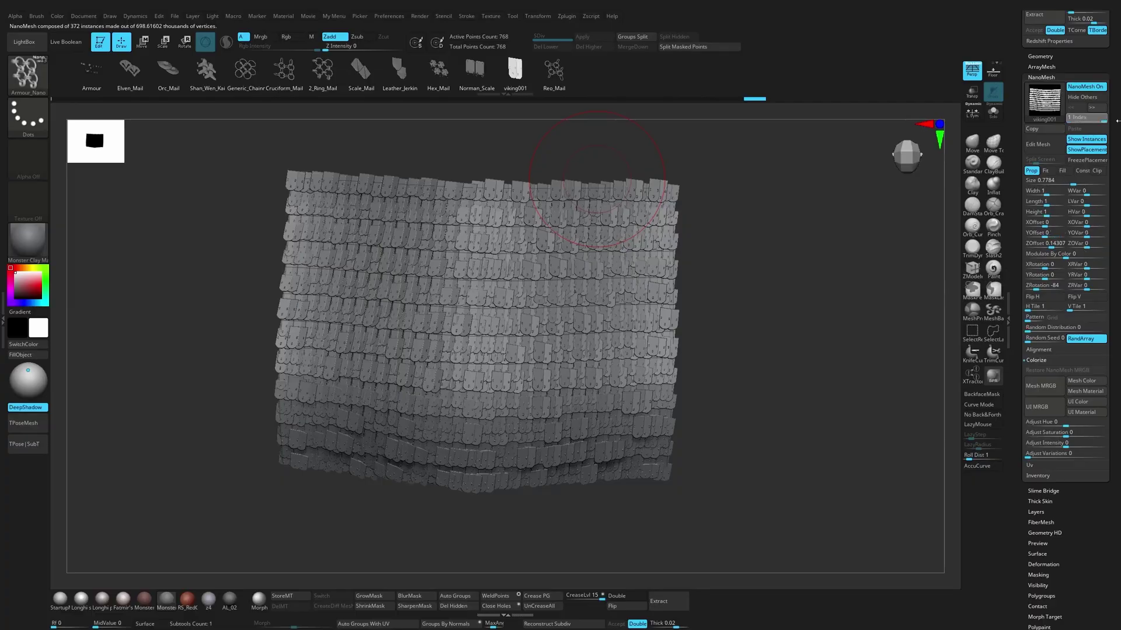
left_click_drag(1049, 194, 1103, 246)
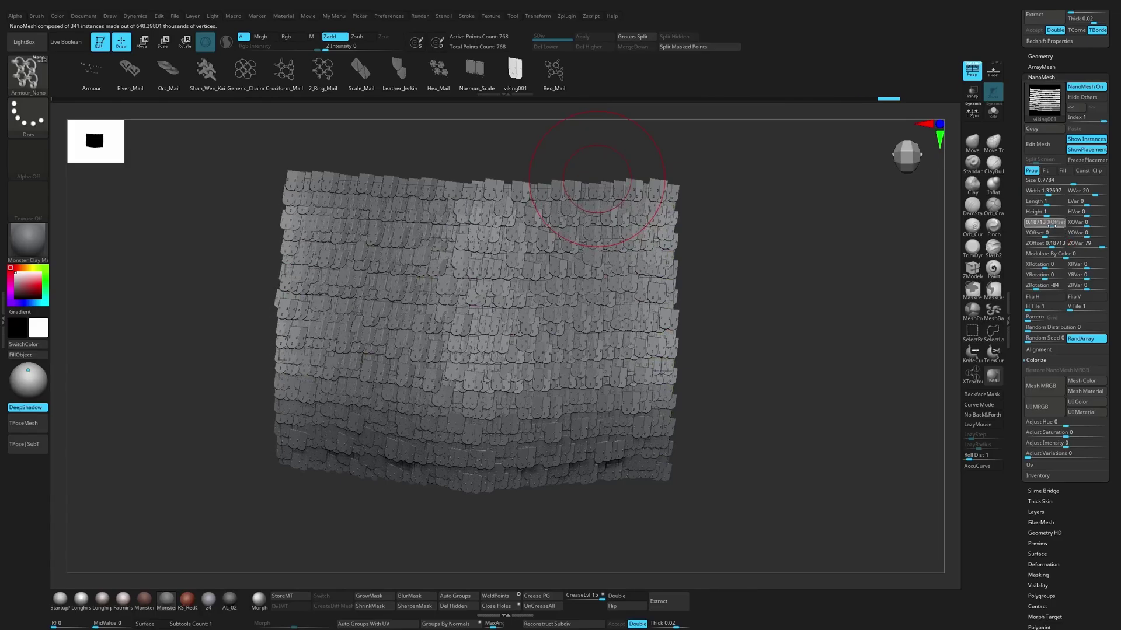
left_click_drag(1034, 223, 1096, 225)
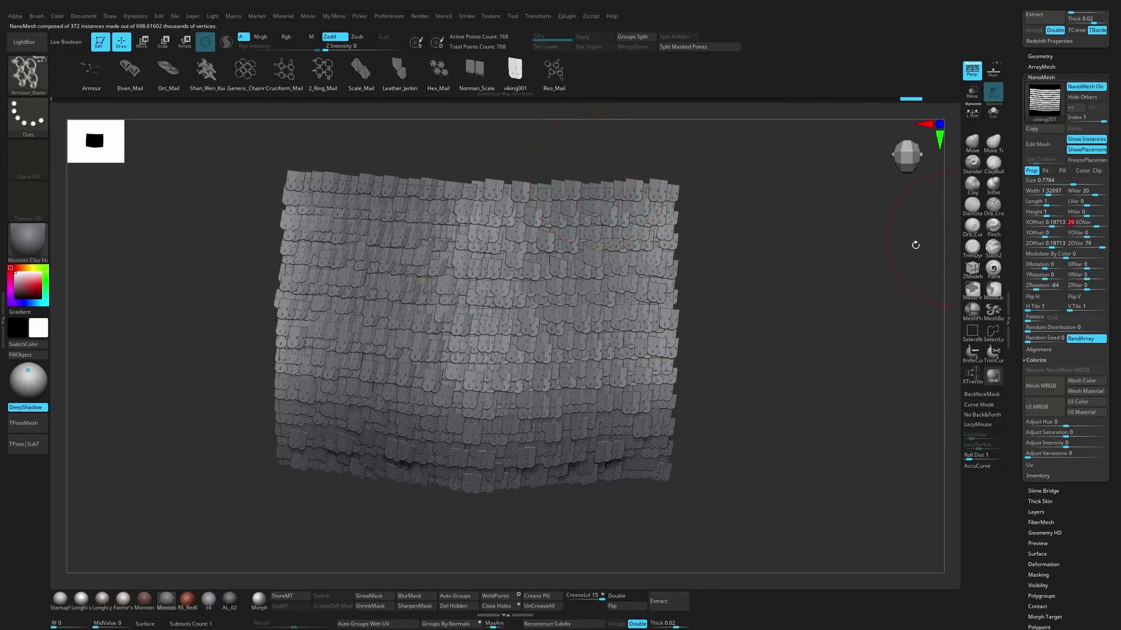
Step: Turn off Show Placement and inspect the scale-covered terrain, toggling the instances off and on
left_click_drag(916, 245, 753, 284)
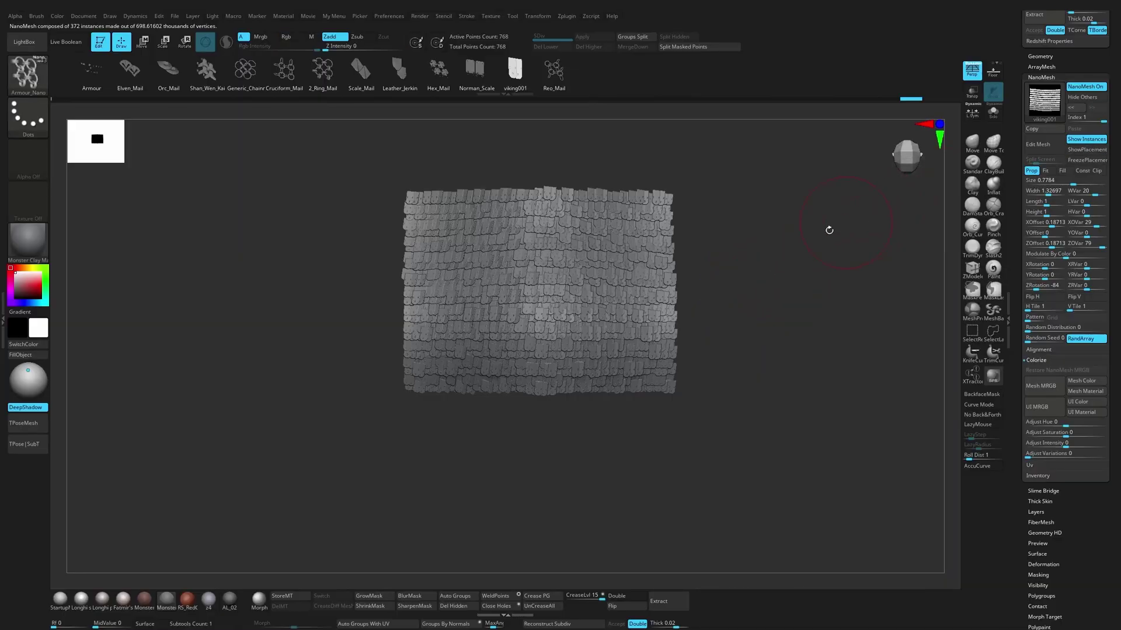
left_click_drag(830, 230, 812, 311, "alt")
left_click(1085, 141)
left_click(1086, 141)
left_click_drag(904, 210, 812, 265)
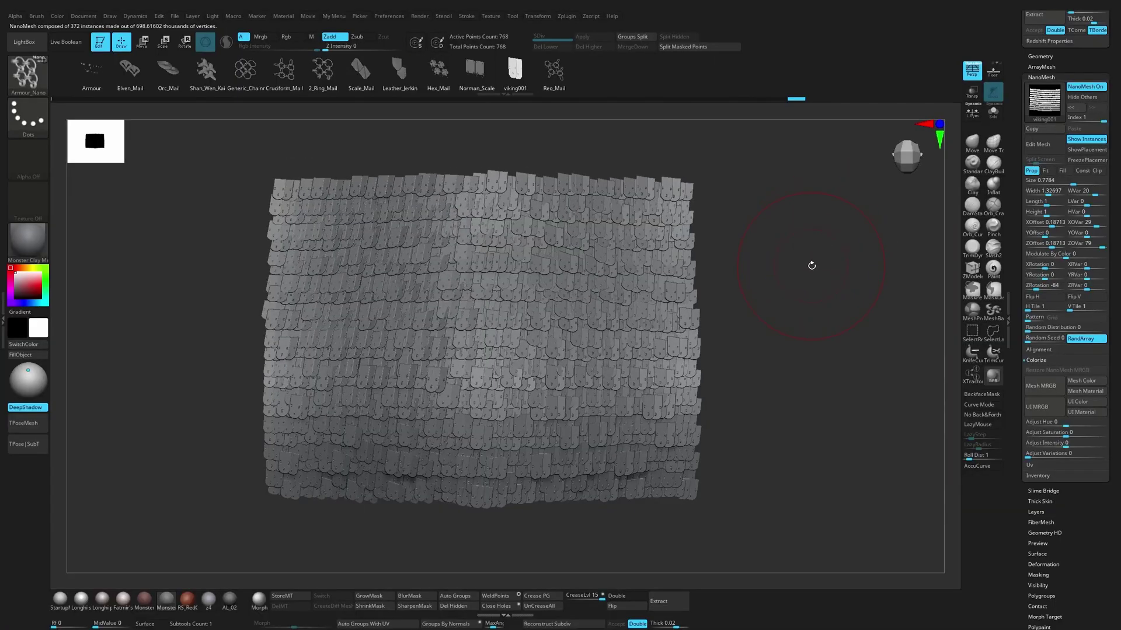
Step: Set the first NanoMesh's X offset to 0.18713 and its X offset variation to 8
left_click_drag(1042, 269, 1090, 268)
left_click_drag(1084, 122, 1070, 121)
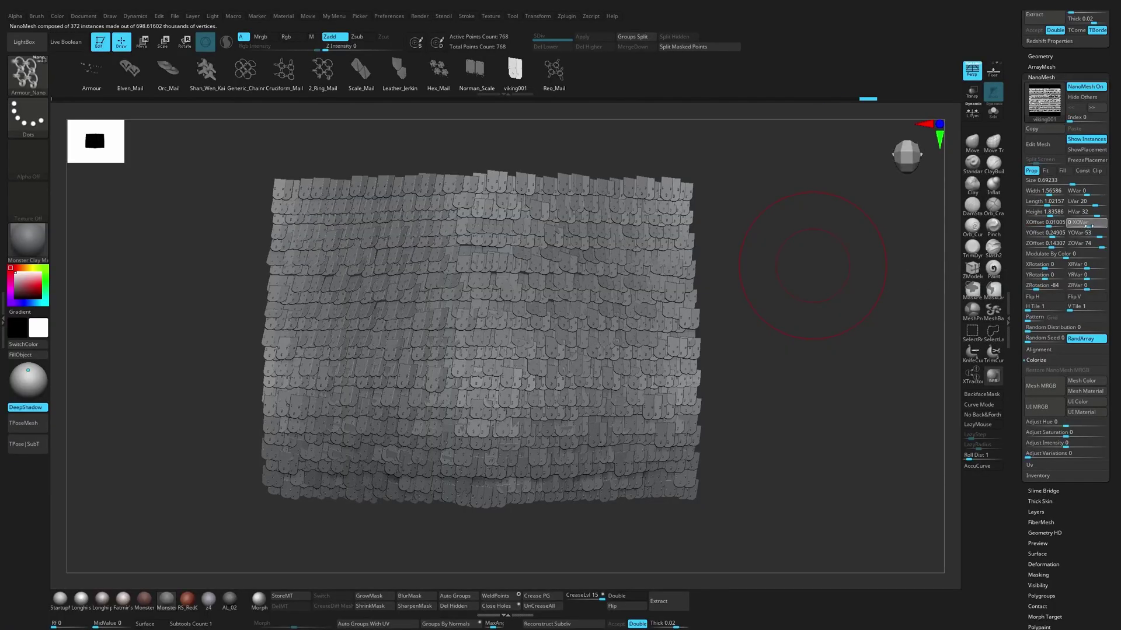
left_click_drag(1050, 225, 1092, 225)
right_click_drag(865, 271, 824, 272, "ctrl")
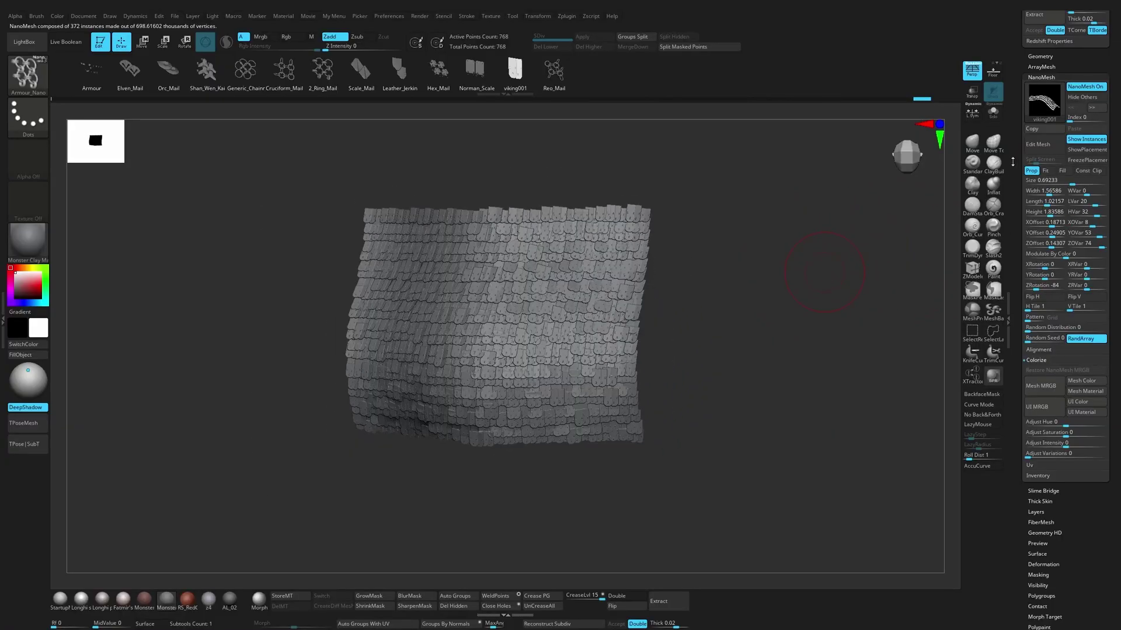
Step: Switch the active tool to the horned creature bust and select the Move brush
left_click_drag(1019, 88, 1019, 560)
left_click_drag(1019, 115, 1019, 287)
left_click(1094, 169)
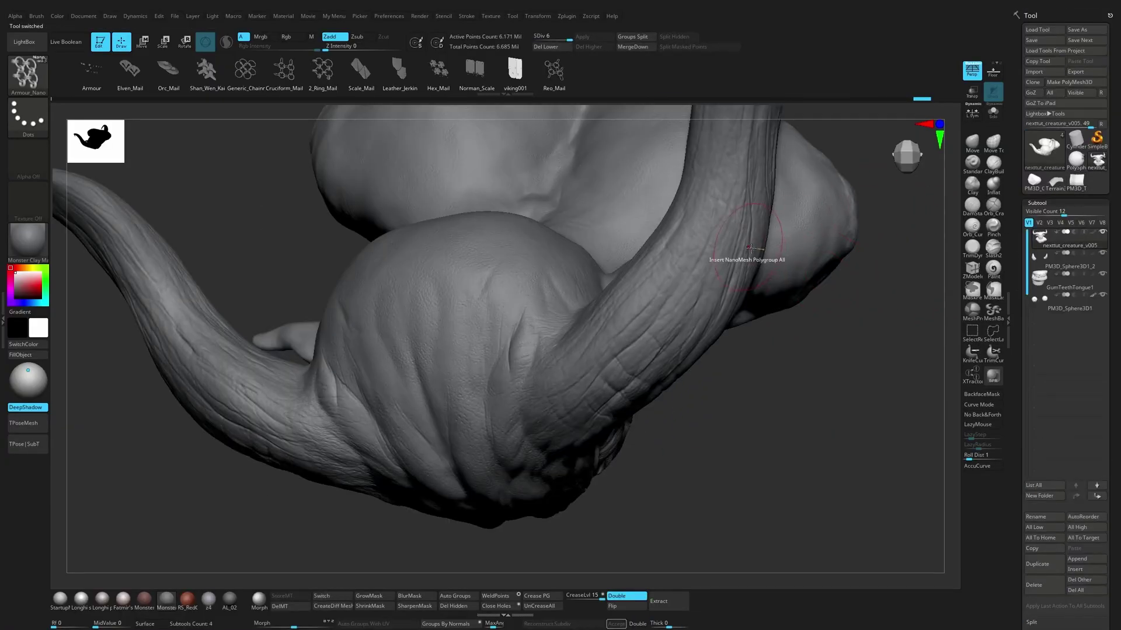
mouse_move(771, 321)
right_mouse_down()
mouse_move(800, 310)
mouse_move(897, 218)
right_mouse_up()
key("b")
key("m")
key("v")
mouse_move(898, 218)
left_mouse_down()
mouse_move(808, 282)
mouse_move(737, 274)
mouse_move(587, 355)
left_mouse_up()
Step: Try masking an area of the creature's shoulder with the MaskLasso brush
left_click(992, 291)
left_click_drag(847, 260, 821, 275, "ctrl")
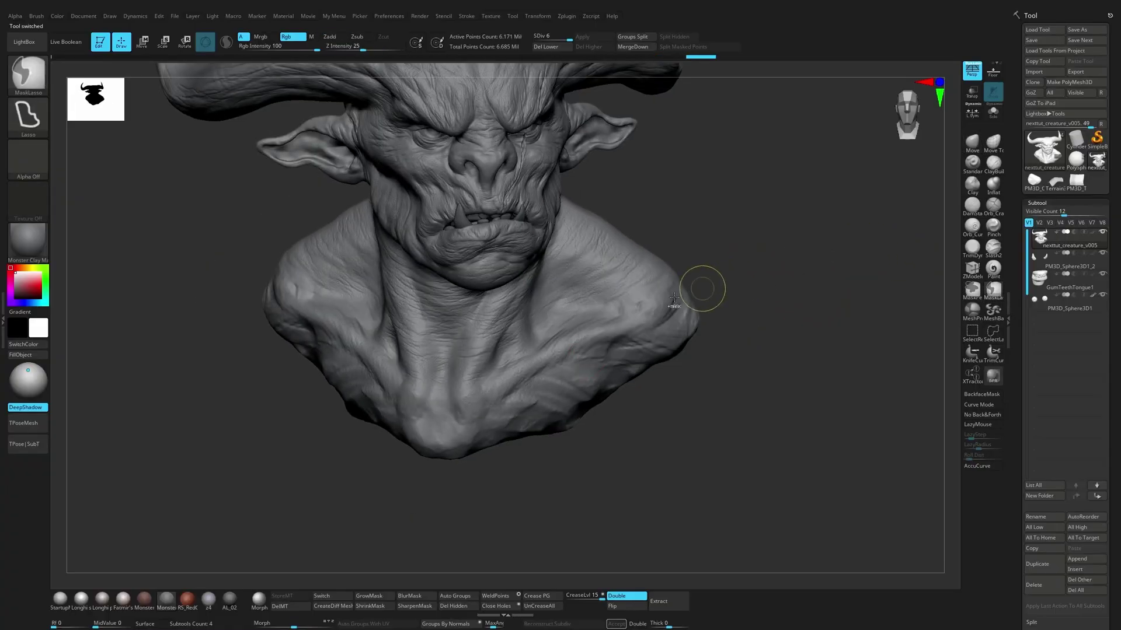
mouse_move(635, 321)
left_mouse_down("ctrl")
mouse_move(595, 344)
mouse_move(657, 237)
left_mouse_up("ctrl")
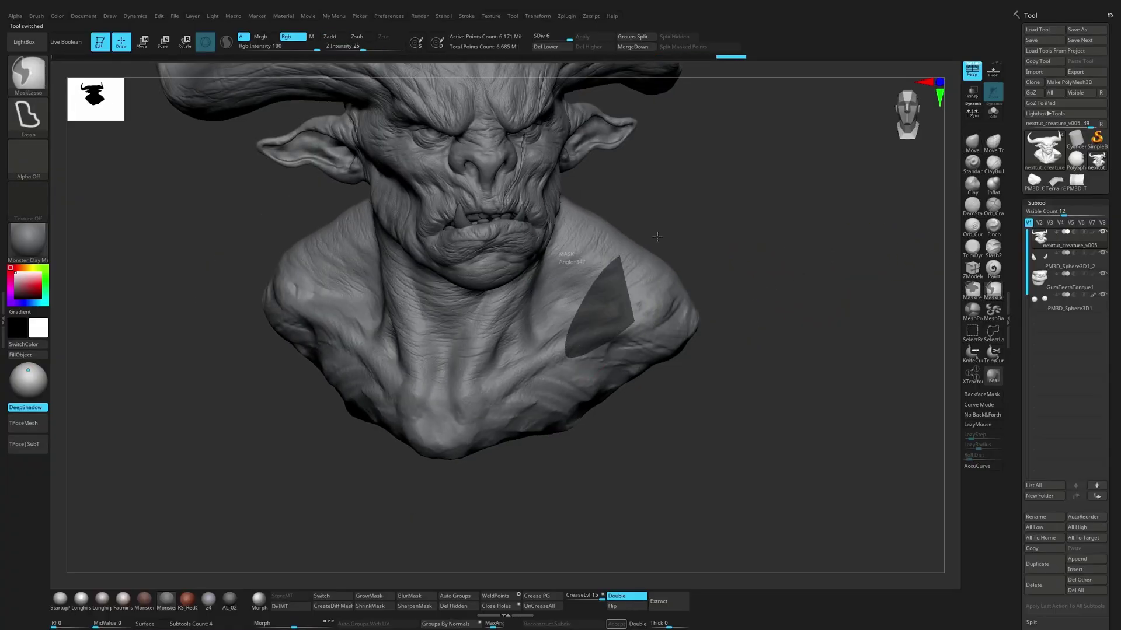
Step: Clear the lasso mask and paint a MaskPen mask along the inner front of the creature's shoulder
left_click(976, 289)
left_click_drag(875, 255, 829, 274, "ctrl")
left_click_drag(582, 358, 608, 249, "ctrl")
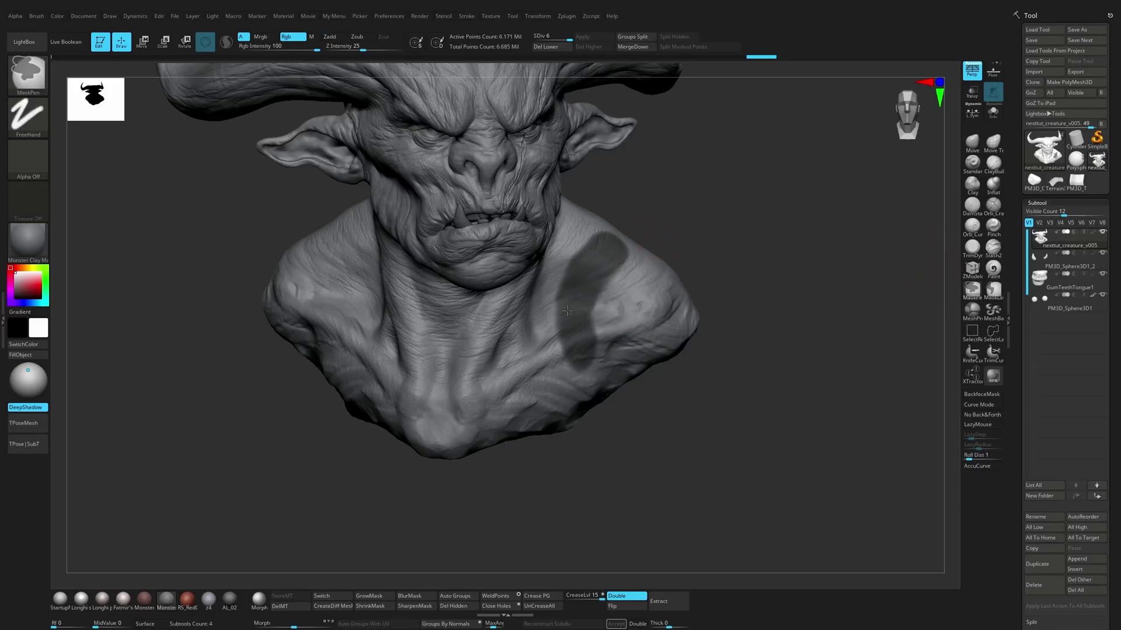
mouse_move(587, 349)
left_mouse_down("ctrl")
mouse_move(659, 297)
mouse_move(618, 339)
mouse_move(584, 266)
left_mouse_up("ctrl")
Step: Extend the painted mask over the front, top and outer side of the creature's shoulder
mouse_move(746, 246)
left_mouse_down()
mouse_move(727, 266)
mouse_move(736, 245)
left_mouse_up()
left_click_drag(662, 279, 628, 226, "ctrl")
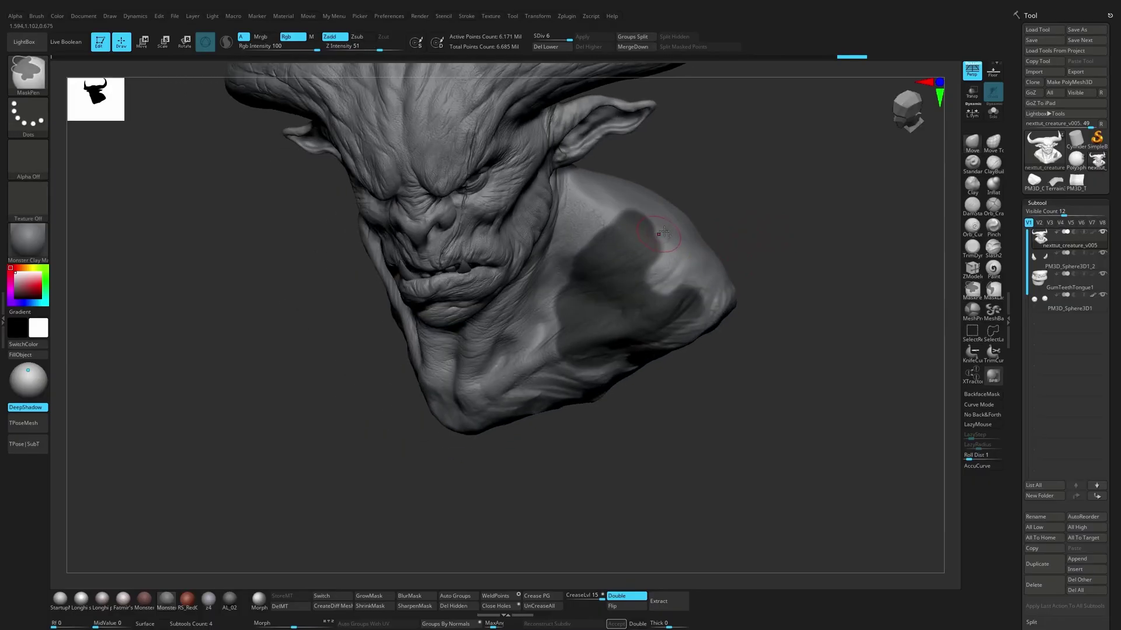
mouse_move(753, 248)
left_mouse_down()
mouse_move(571, 288)
mouse_move(619, 256)
mouse_move(648, 274)
mouse_move(667, 331)
mouse_move(592, 289)
left_mouse_up()
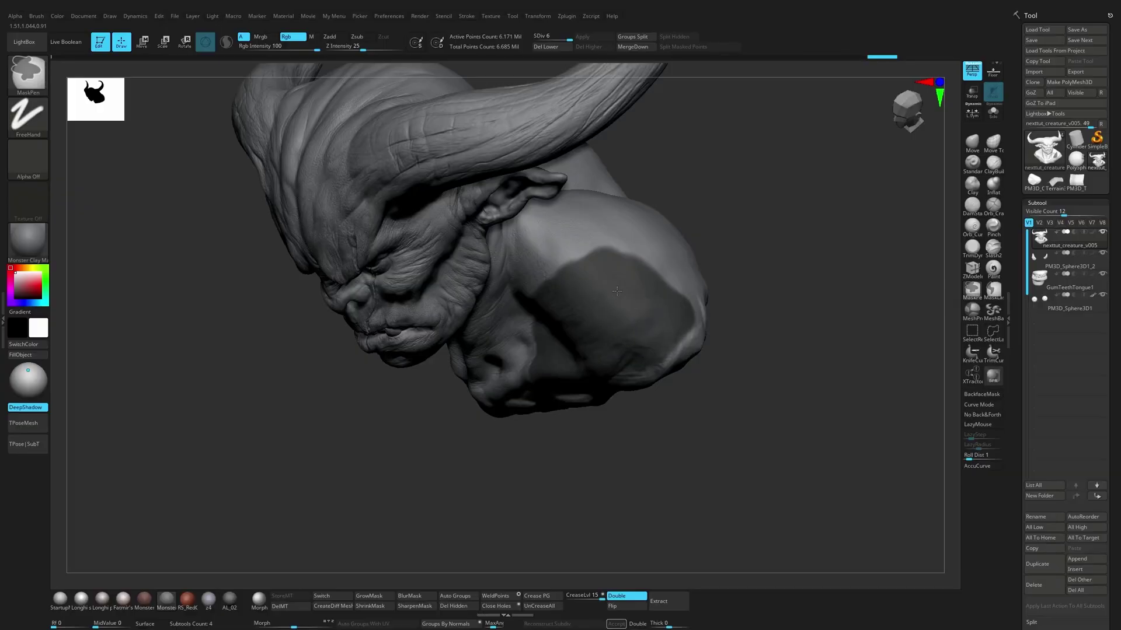
left_click_drag(724, 232, 703, 265)
mouse_move(603, 274)
left_mouse_down("ctrl")
mouse_move(636, 252)
mouse_move(677, 306)
mouse_move(677, 297)
left_mouse_up("ctrl")
left_click_drag(757, 267, 731, 265)
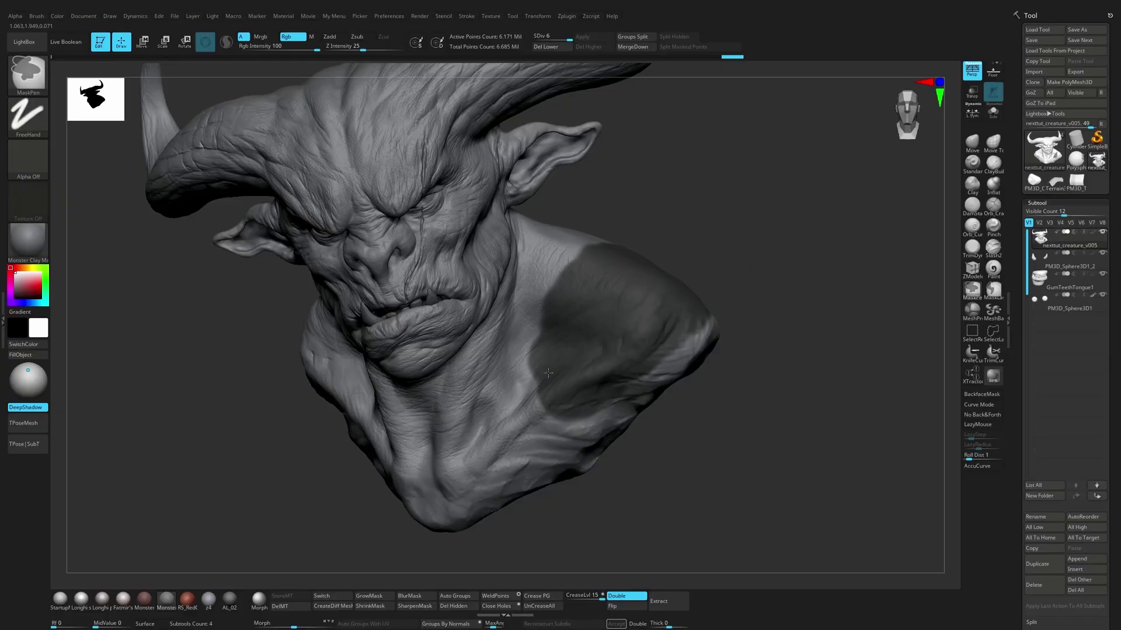
Step: Finish the shoulder mask and extract the masked area with Thick 0, accepting it as a new subtool
mouse_move(575, 412)
left_mouse_down("ctrl")
mouse_move(581, 427)
mouse_move(674, 355)
mouse_move(759, 349)
left_mouse_up("ctrl")
scroll(1065, 292, "down", 10)
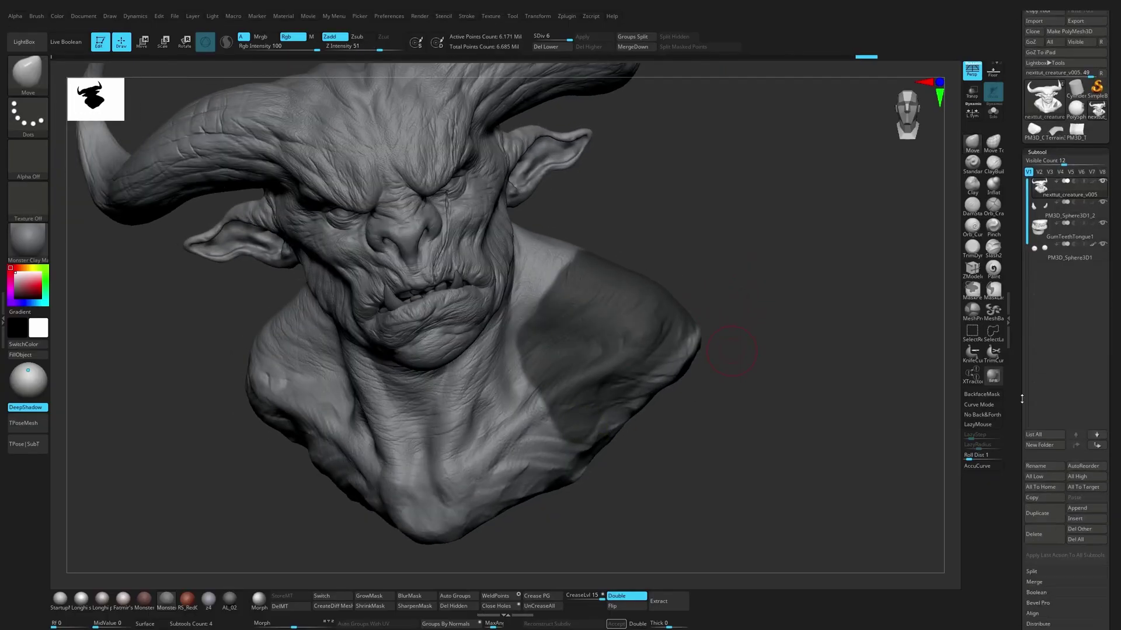
left_click(1035, 324)
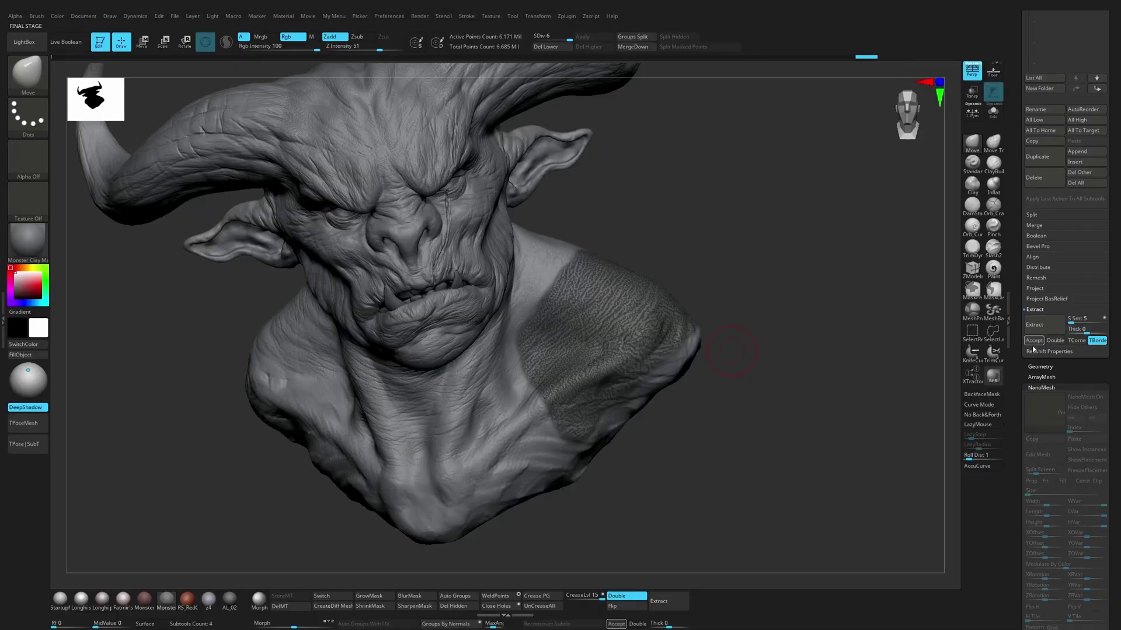
left_click(1034, 341)
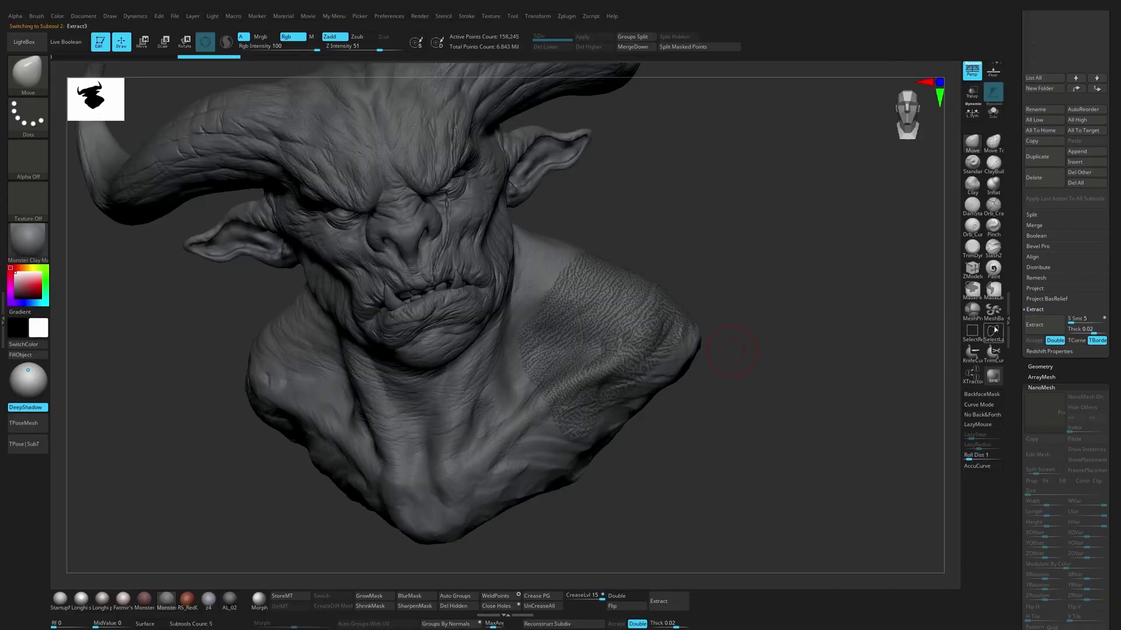
scroll(1031, 259, "up", 10)
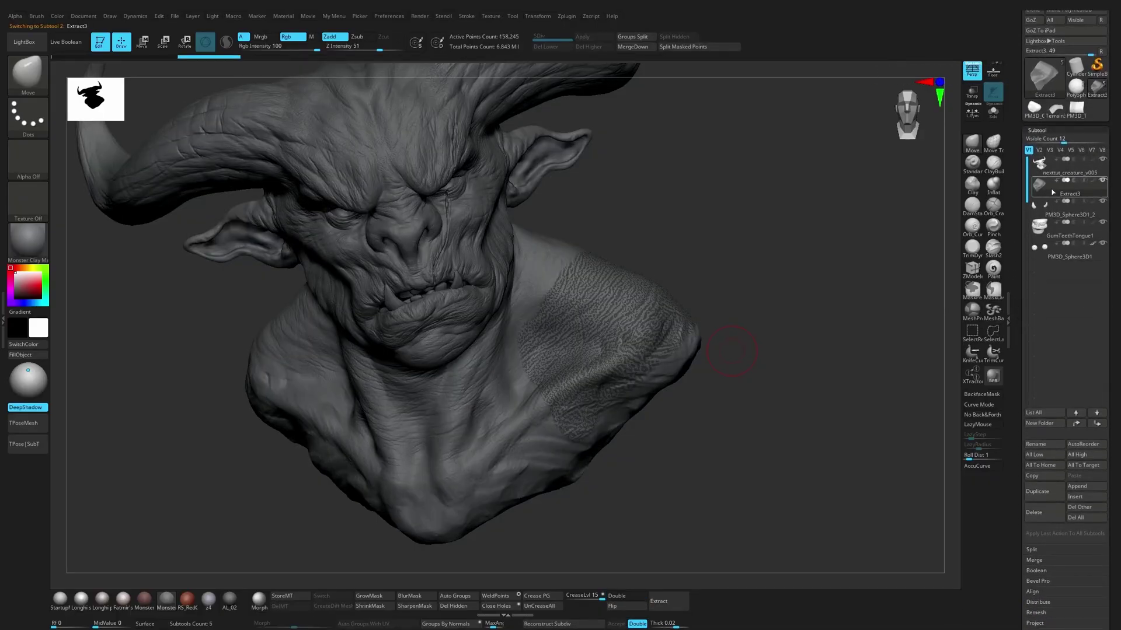
Step: Clear the mask on the isolated shoulder patch, bring back the bust and inflate the patch slightly above the skin
left_click(991, 114)
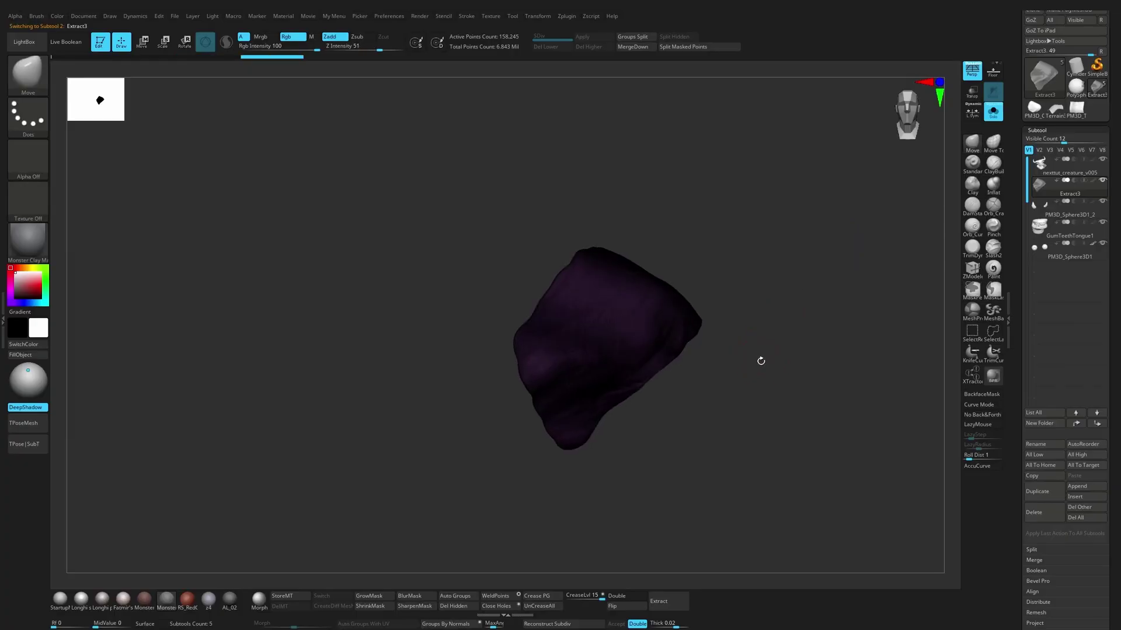
left_click_drag(795, 253, 817, 274, "ctrl")
left_click(992, 113)
key("1")
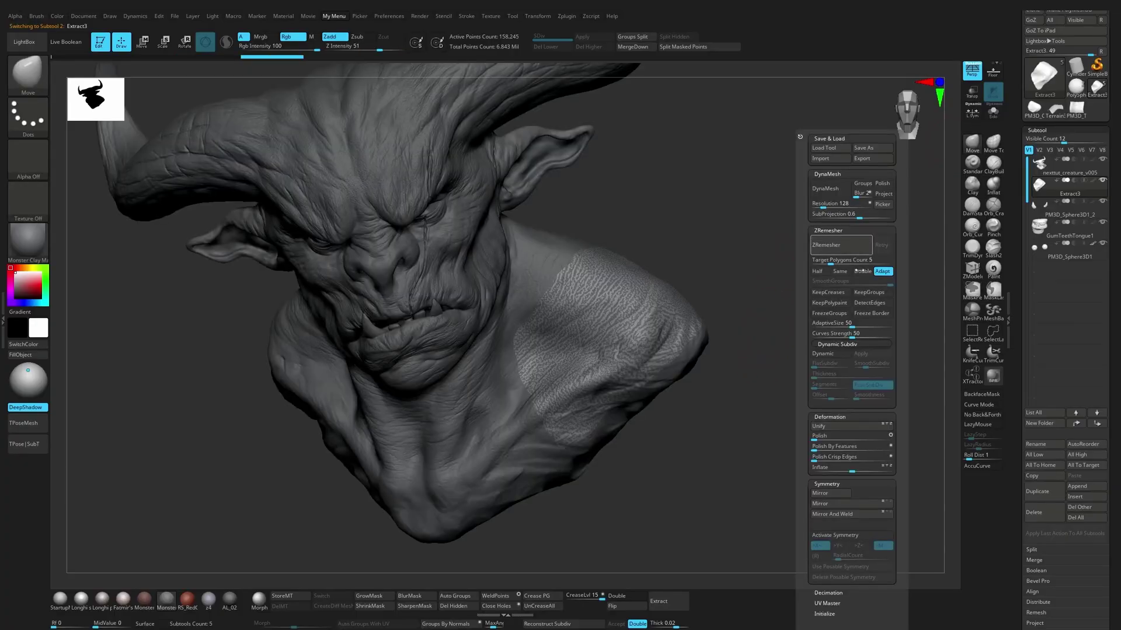
key("1")
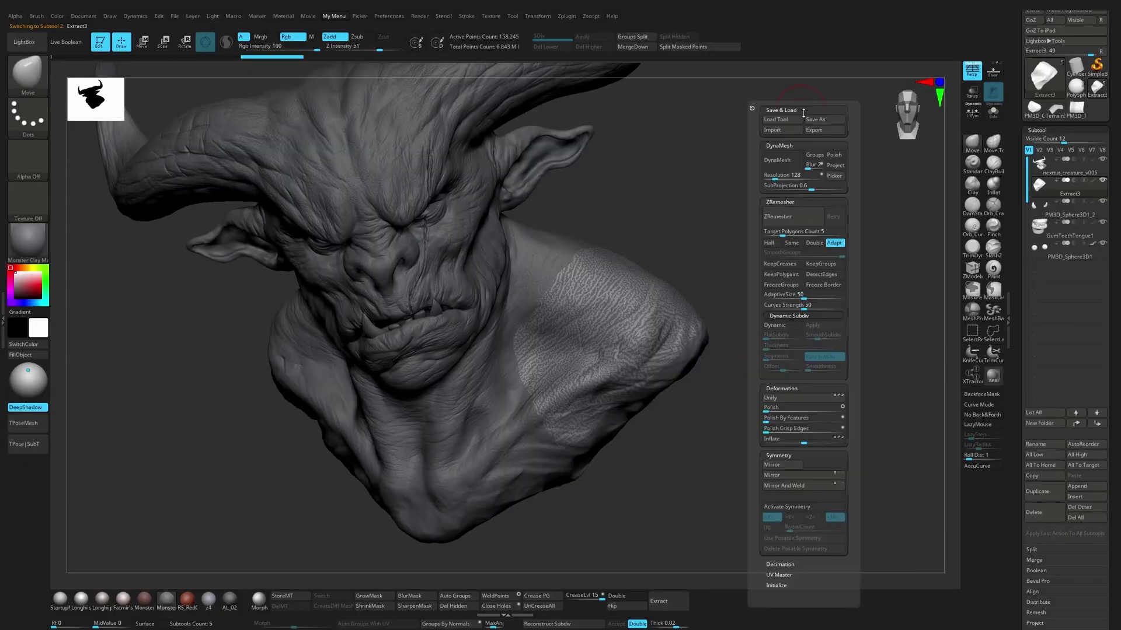
left_click(807, 441)
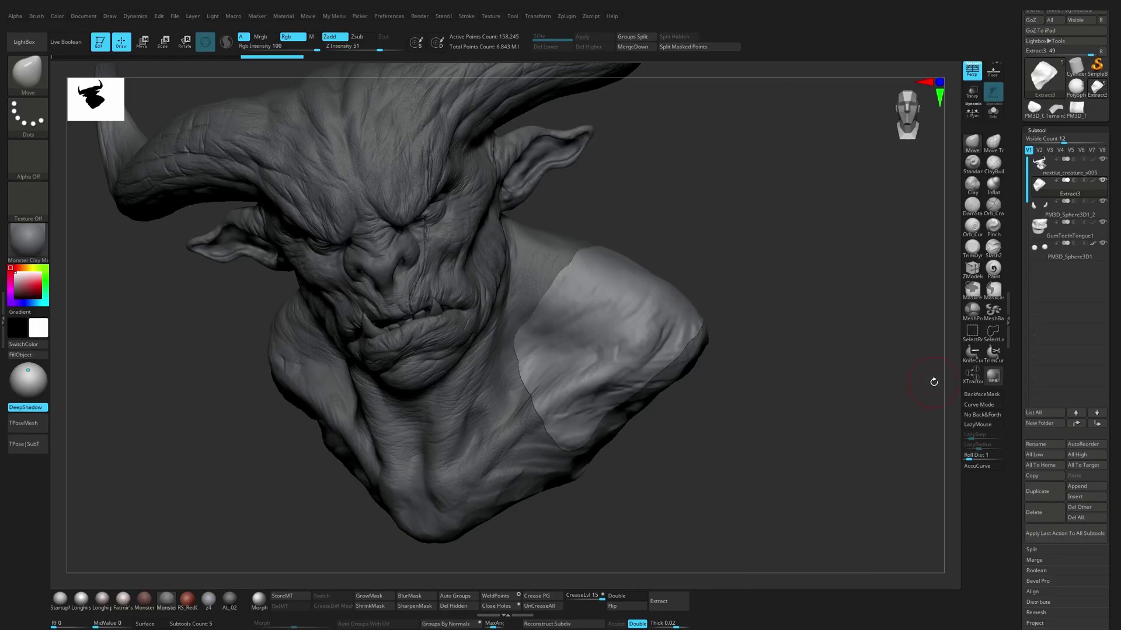
Step: Remesh the extracted shoulder patch with ZRemesher at a Target Polygons Count of 5
scroll(1045, 409, "down", 5)
scroll(1036, 397, "down", 3)
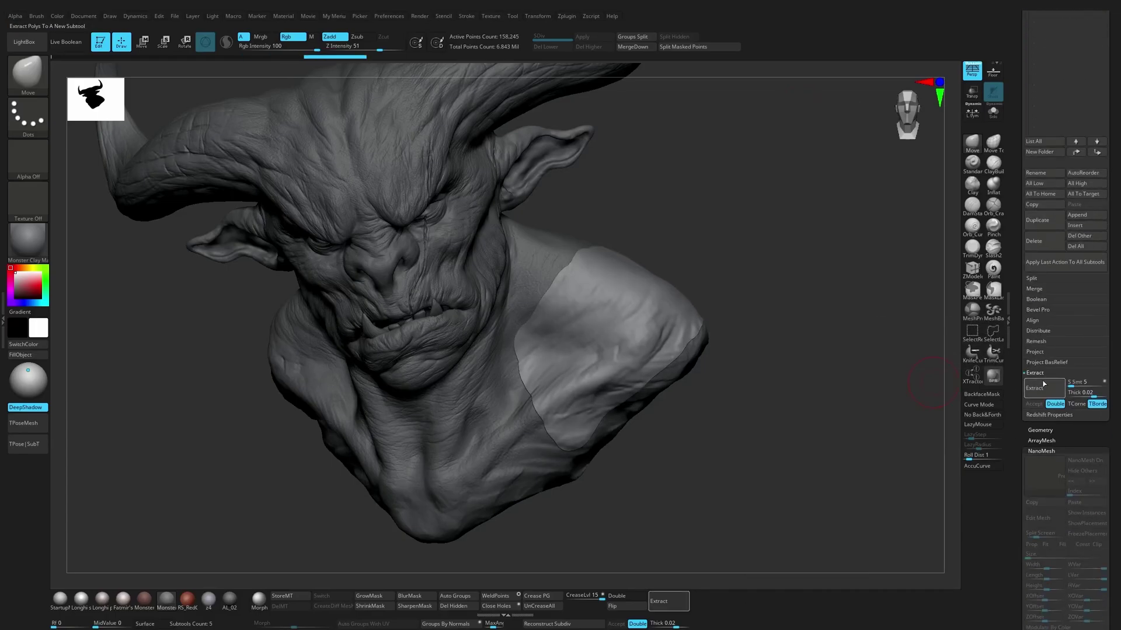
left_click_drag(1025, 431, 1024, 292)
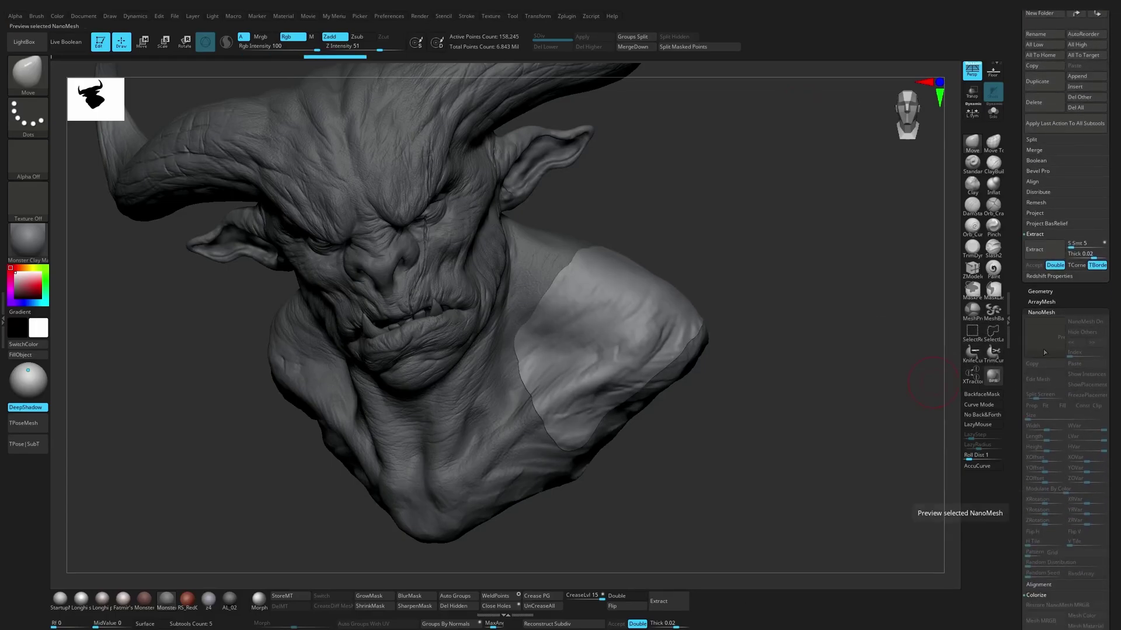
left_click(1040, 311)
left_click_drag(1058, 347, 1059, 260)
left_click(1040, 207)
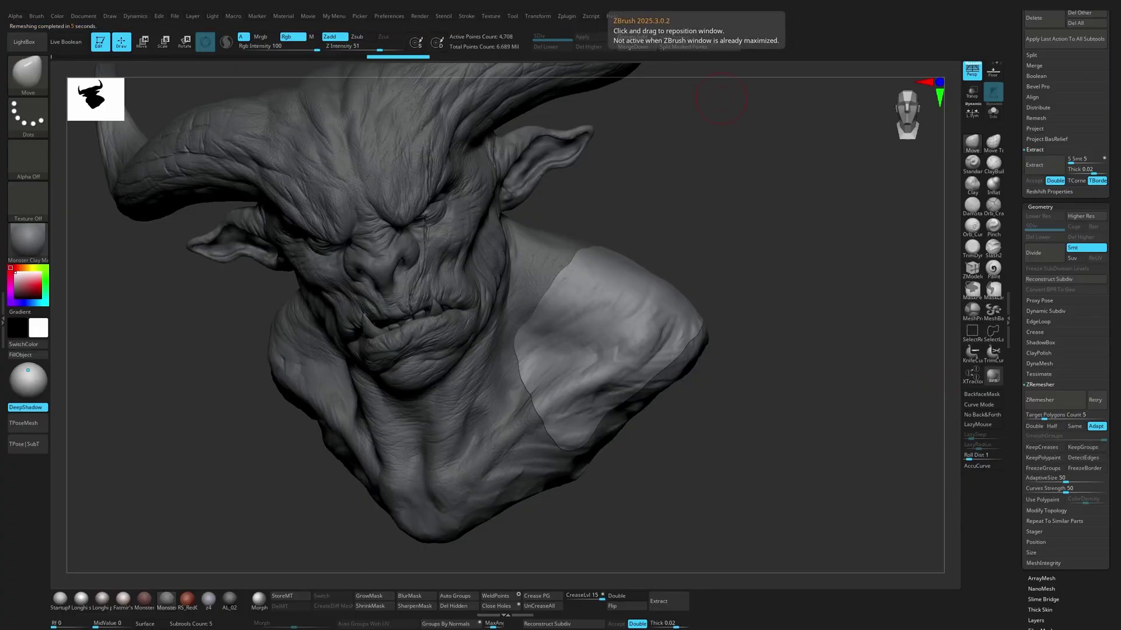
left_click_drag(845, 442, 821, 445)
Step: Show the patch's polyframe and run ZRemesher with Half twice to reduce its polygons
key("shift+f")
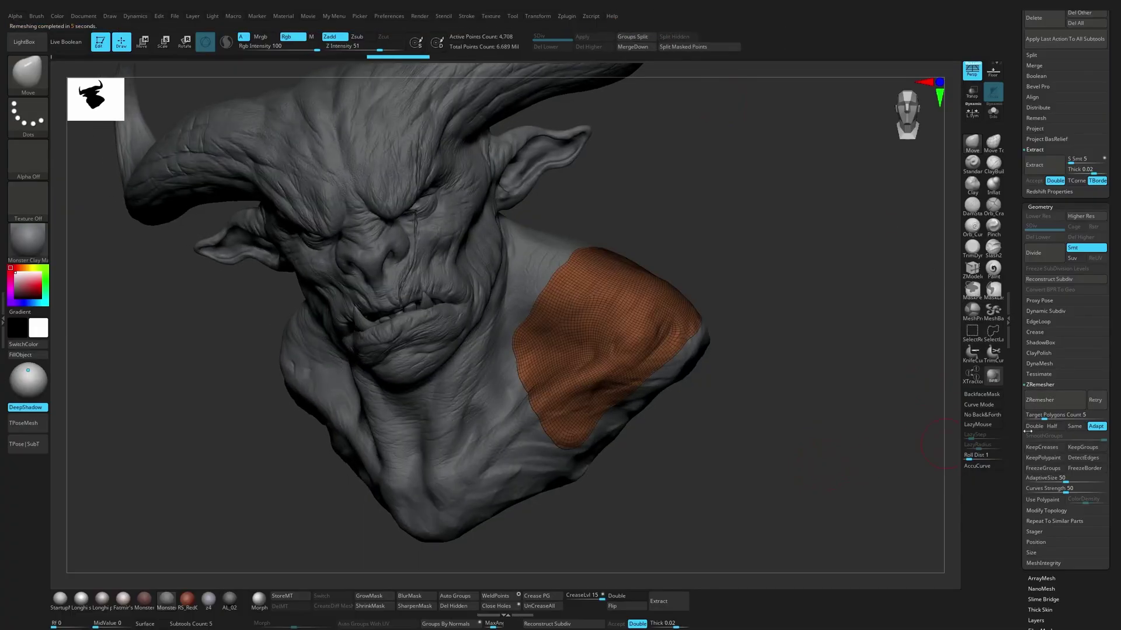
left_click(1054, 427)
left_click(1059, 401)
left_click(1060, 401)
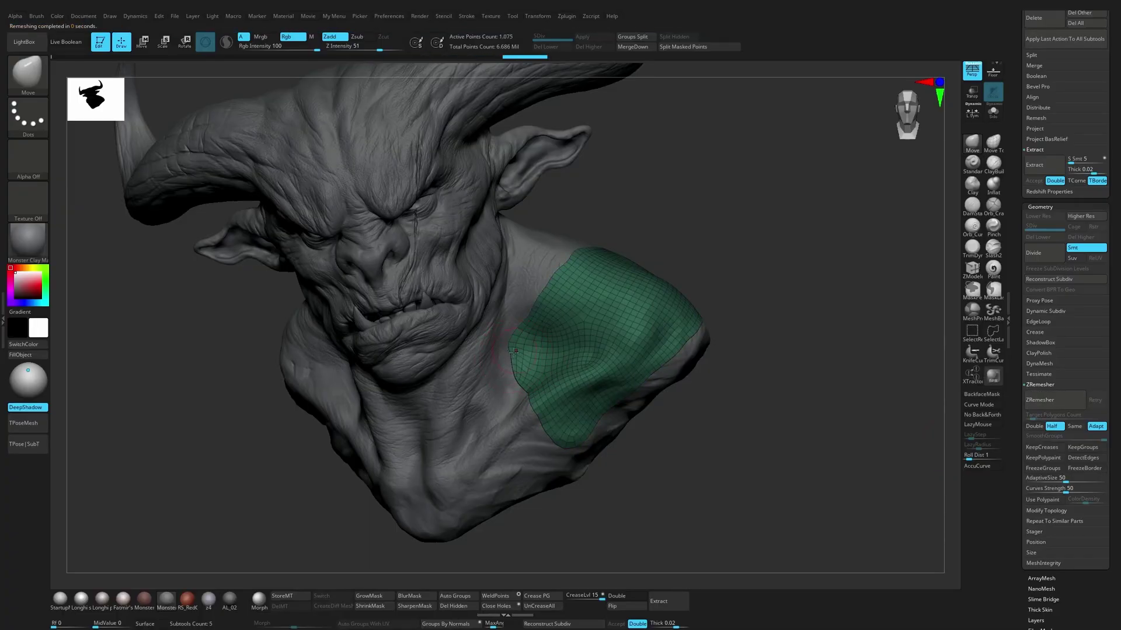
Step: Smooth the folds and front border of the shoulder patch with a larger brush and remesh it at half density again
left_click_drag(560, 388, 590, 373, "shift")
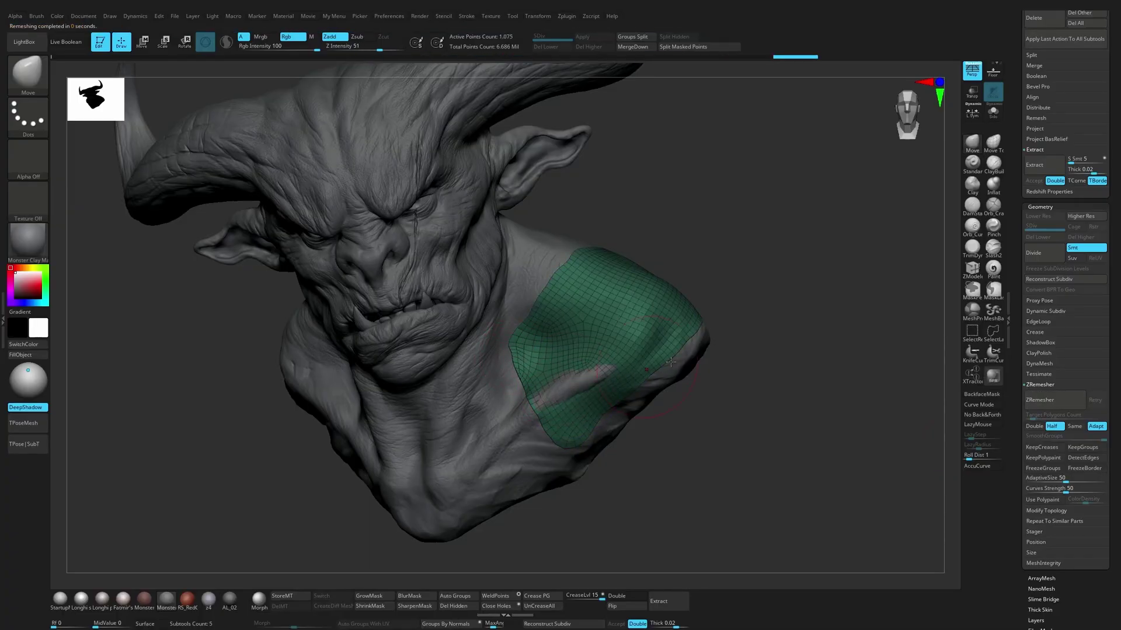
right_click_drag(528, 365, 625, 343)
right_click_drag(545, 349, 576, 393)
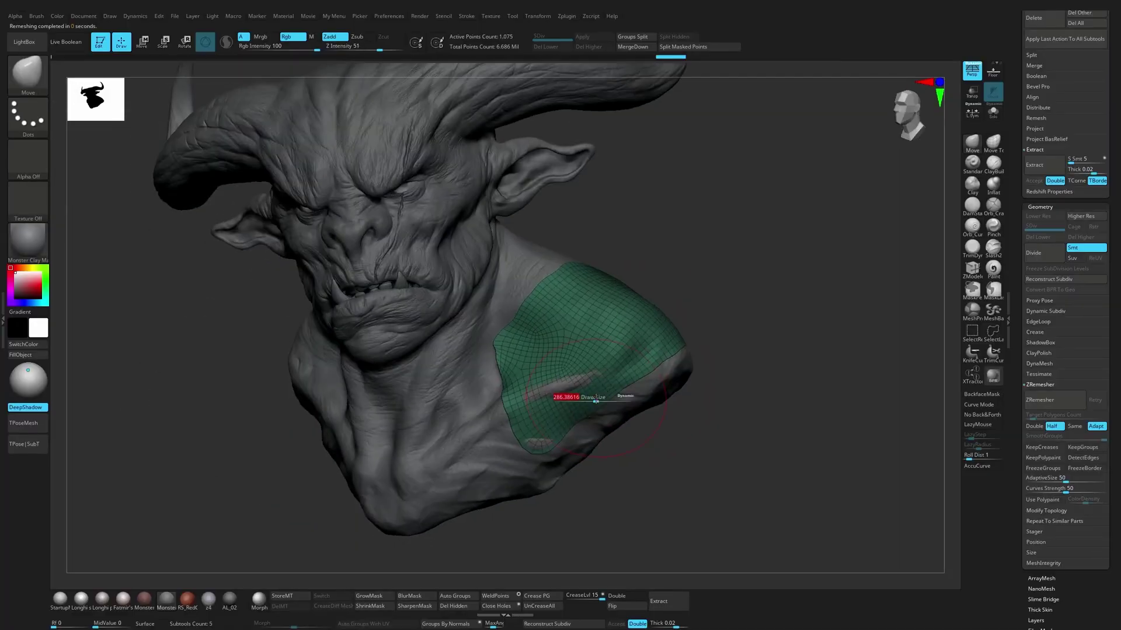
left_click(1054, 400)
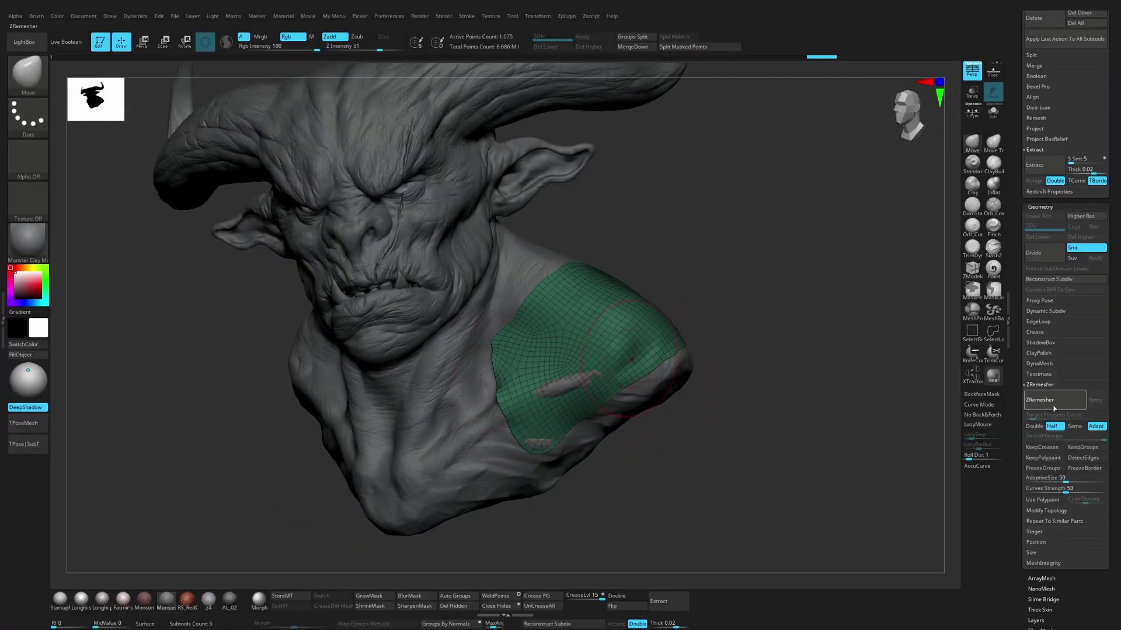
Step: Pull the patch further over the outer and lower shoulder with the Move brush and remesh it
right_click_drag(866, 399, 825, 406)
left_click_drag(586, 403, 540, 387)
right_click_drag(560, 380, 689, 345)
left_click_drag(652, 391, 647, 336)
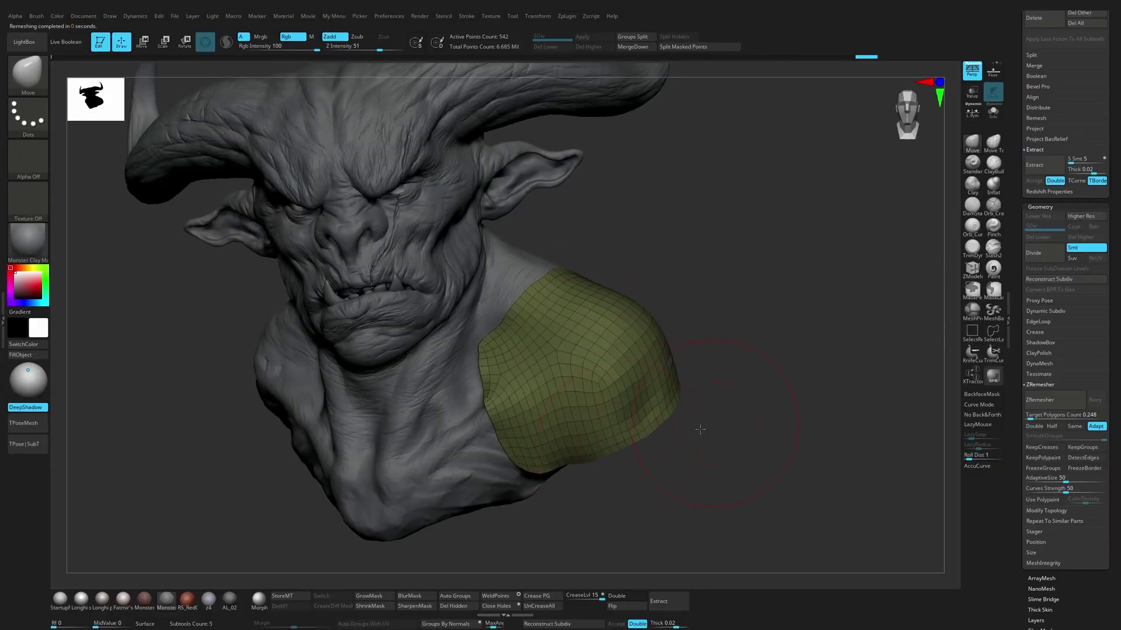
right_click_drag(642, 435, 694, 420)
left_click_drag(664, 396, 688, 427)
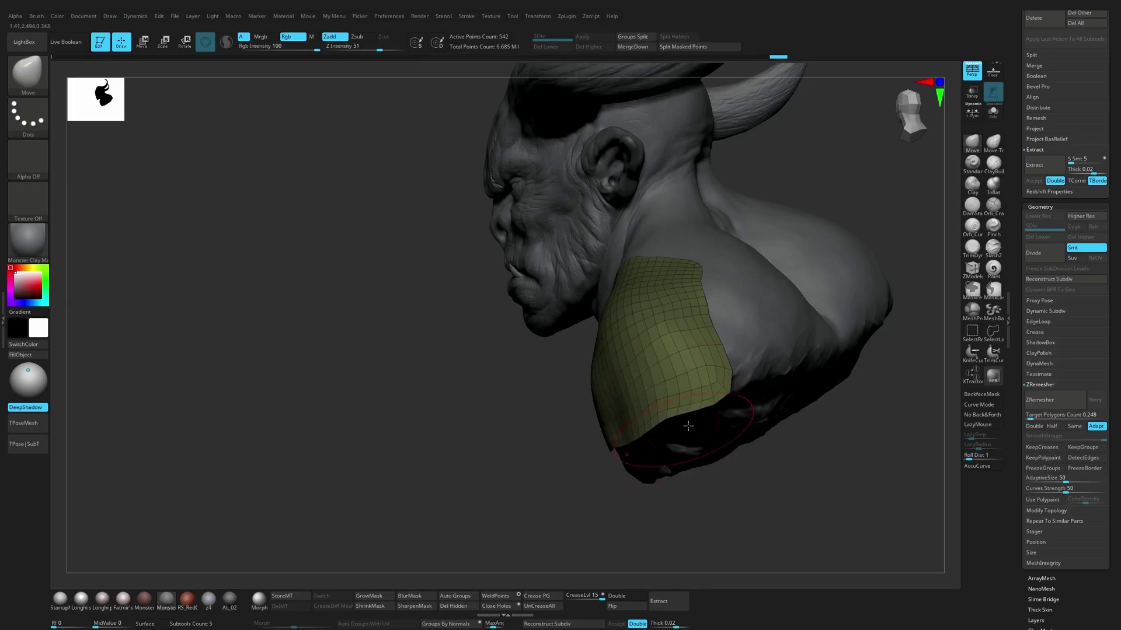
left_click(1058, 401)
Step: Pull out the patch's upper corner at the top of the shoulder and run ZRemesher twice for cleaner edge flow
right_click_drag(858, 453, 665, 395)
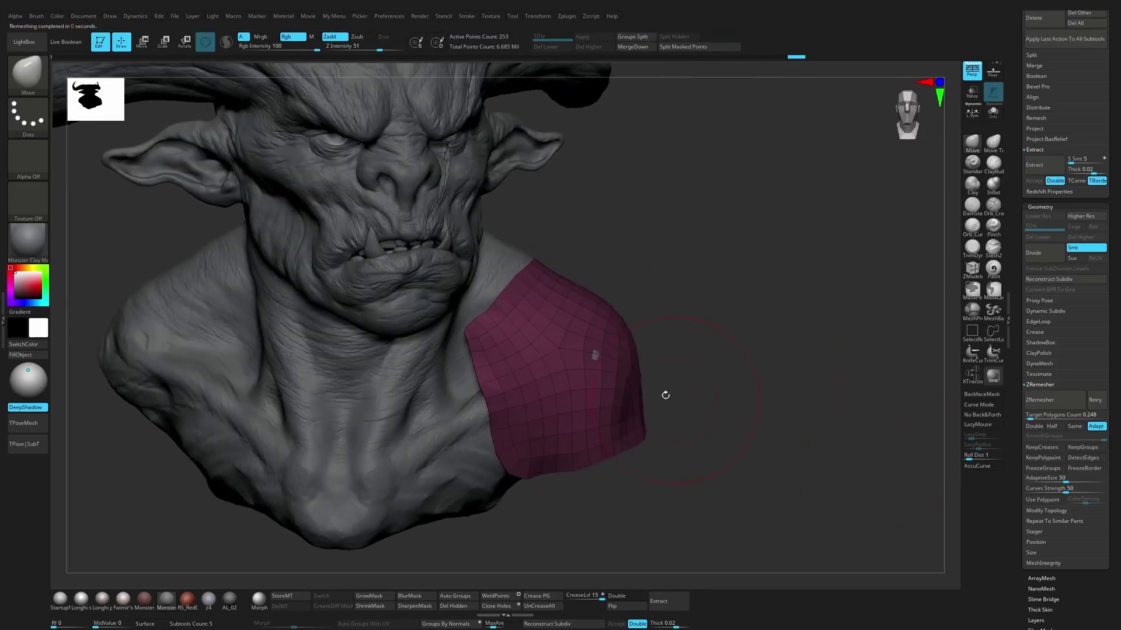
right_click_drag(589, 347, 663, 196)
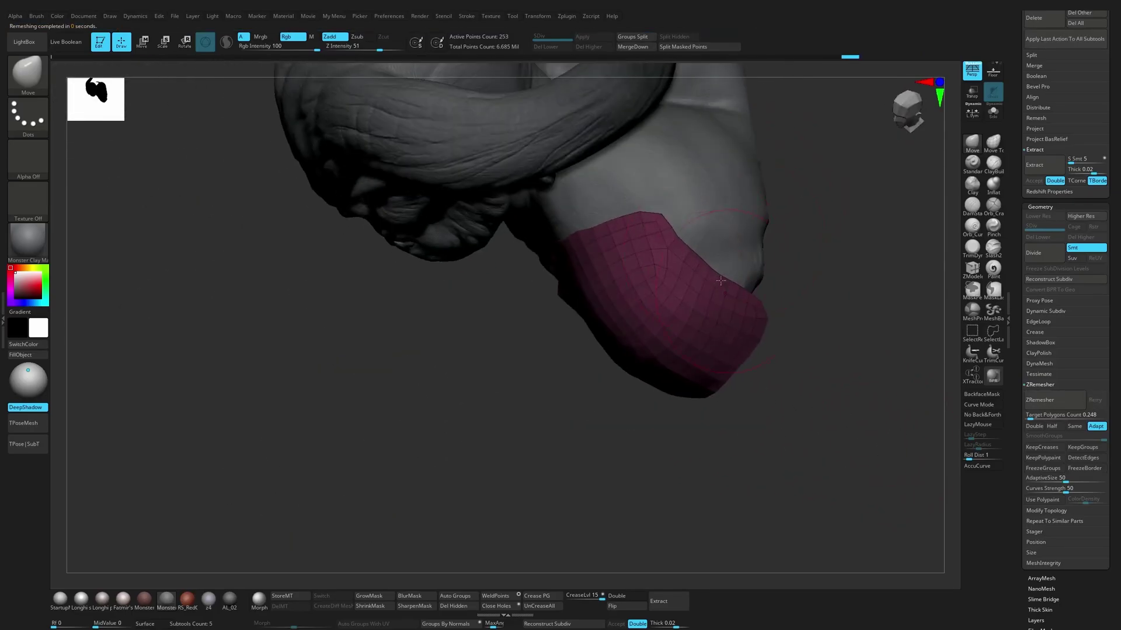
left_click_drag(655, 215, 660, 192)
left_click(1054, 401)
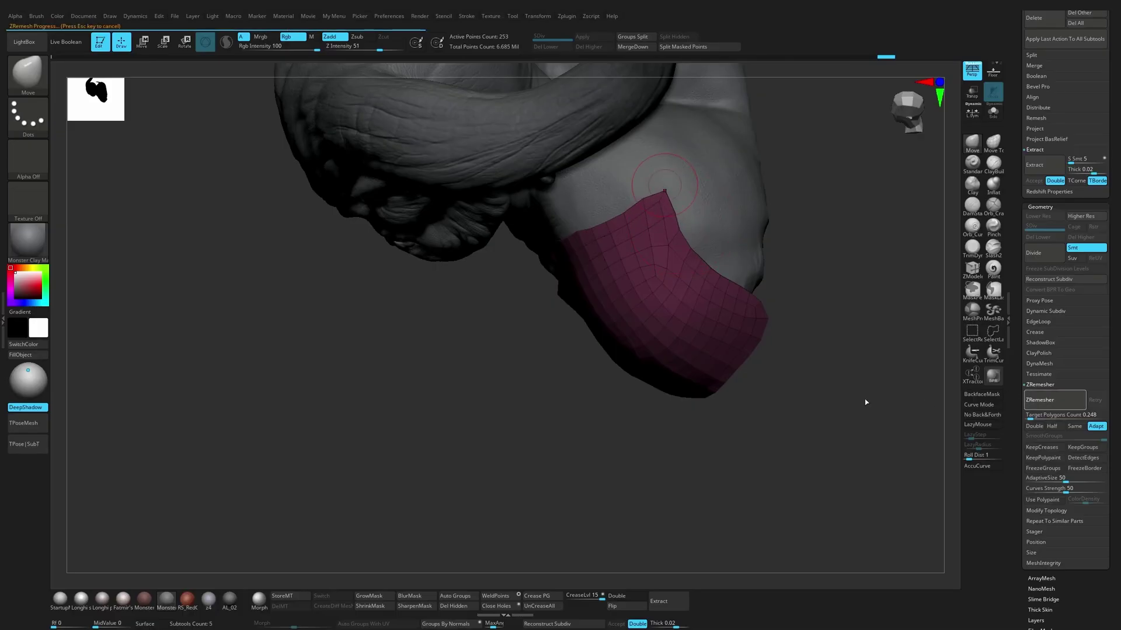
mouse_move(854, 403)
right_mouse_down()
mouse_move(888, 376)
mouse_move(874, 368)
right_mouse_up()
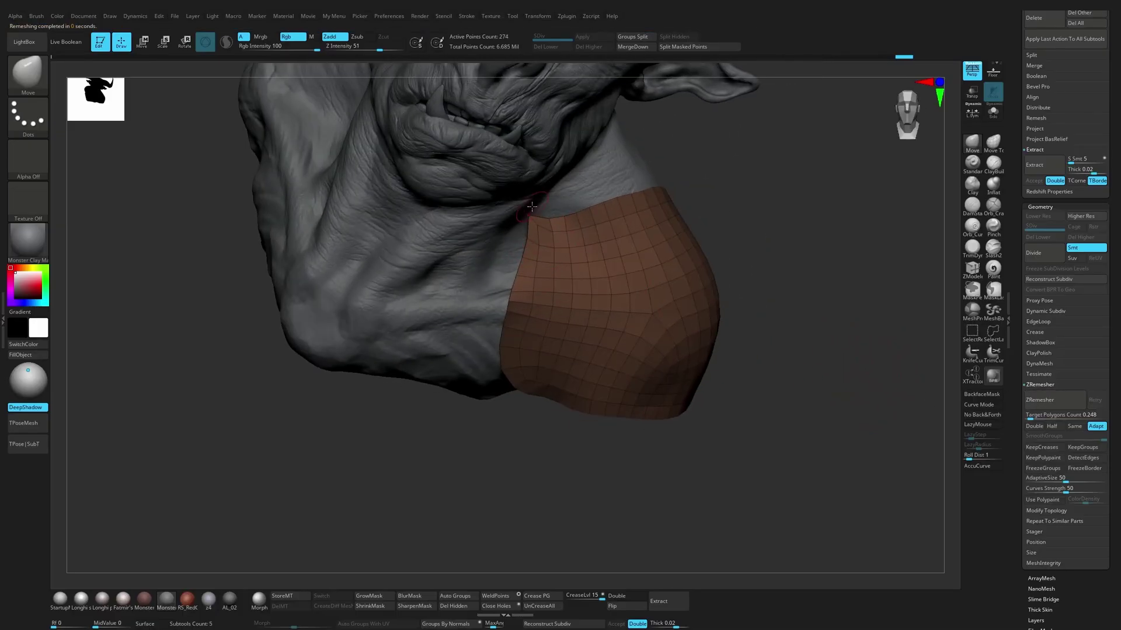
left_click(1028, 402)
right_click_drag(793, 401, 768, 397)
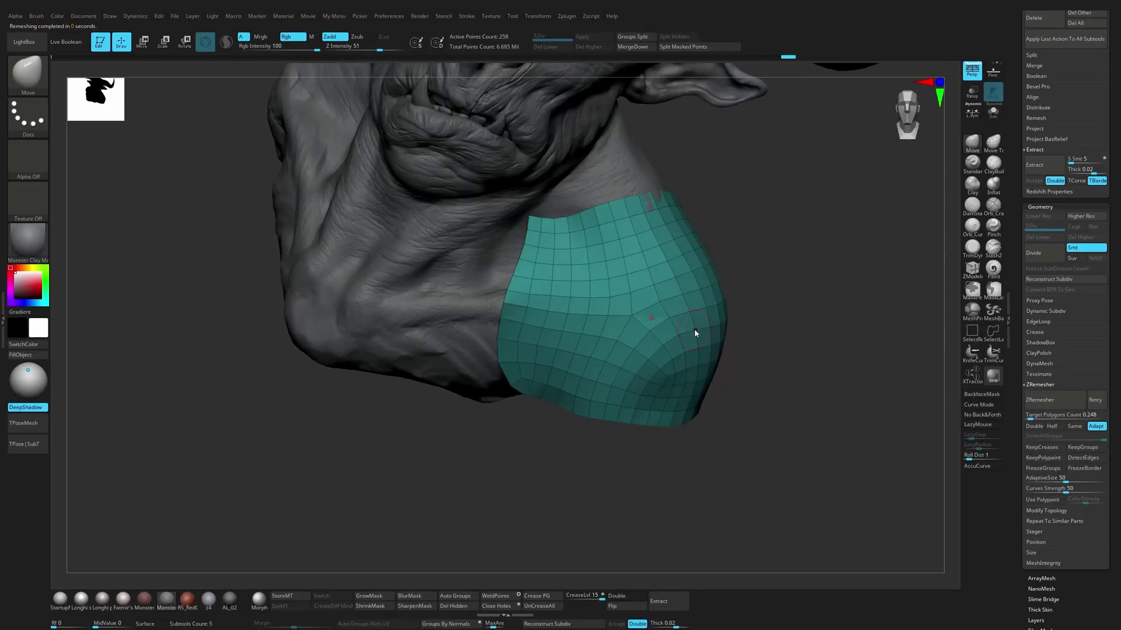
Step: Select the Armour_Nano brush and open the NanoMesh settings for the shoulder patch
mouse_move(664, 228)
right_mouse_down()
mouse_move(805, 250)
mouse_move(758, 296)
mouse_move(748, 325)
right_mouse_up()
key("b")
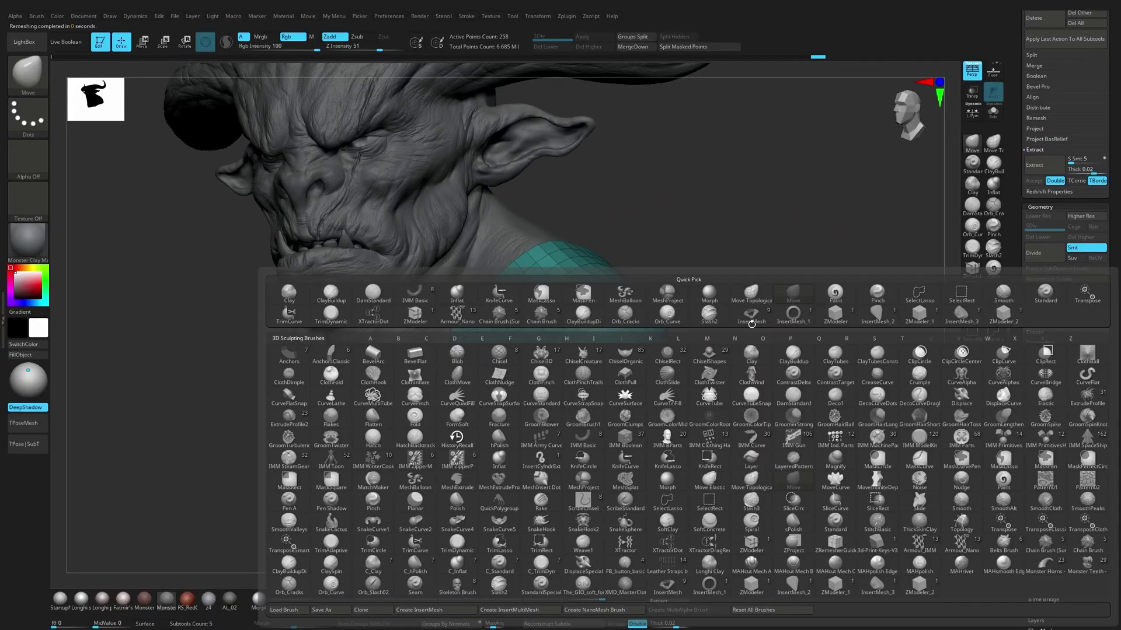
left_click(963, 544)
left_click(1051, 206)
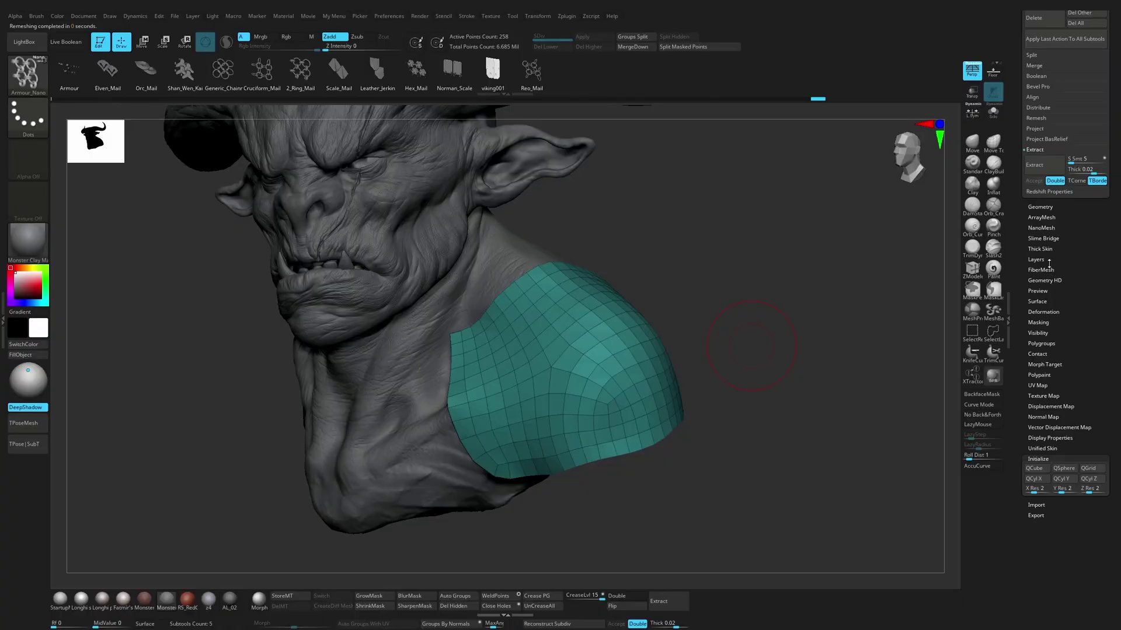
left_click(1053, 227)
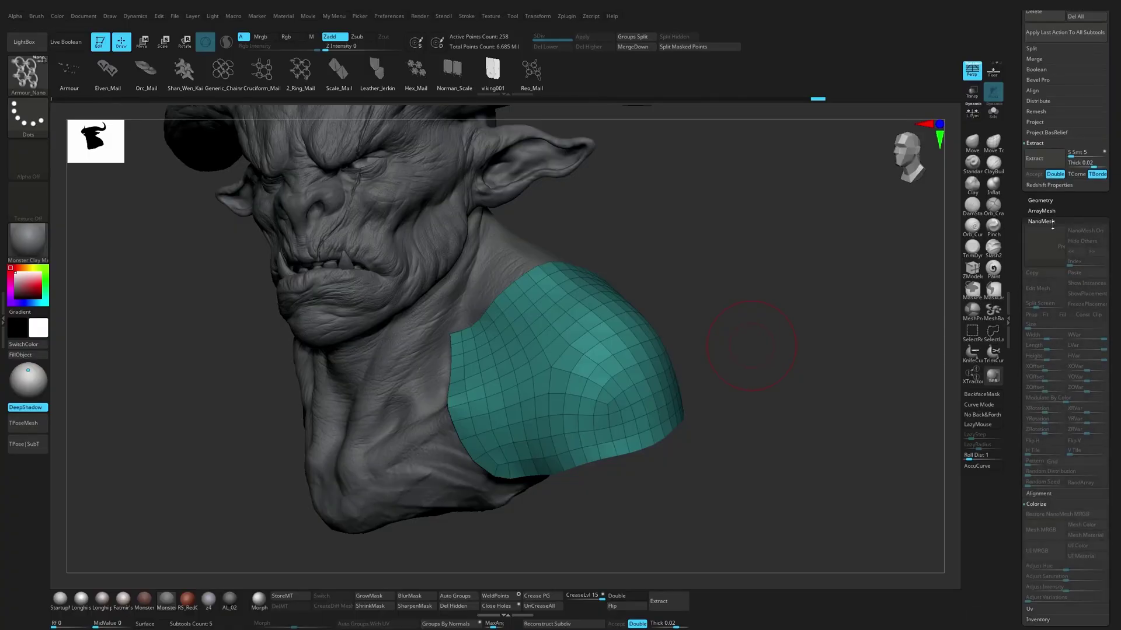
Step: Try covering the shoulder patch with viking001 scales, and undo the NanoMesh
left_click(599, 378)
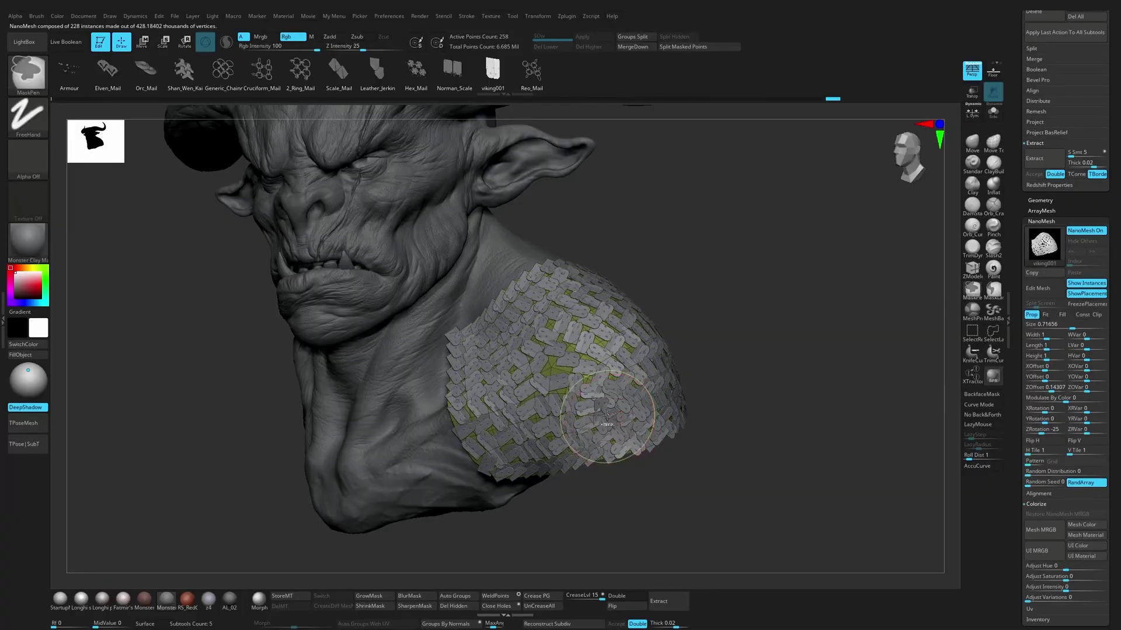
key("ctrl+z")
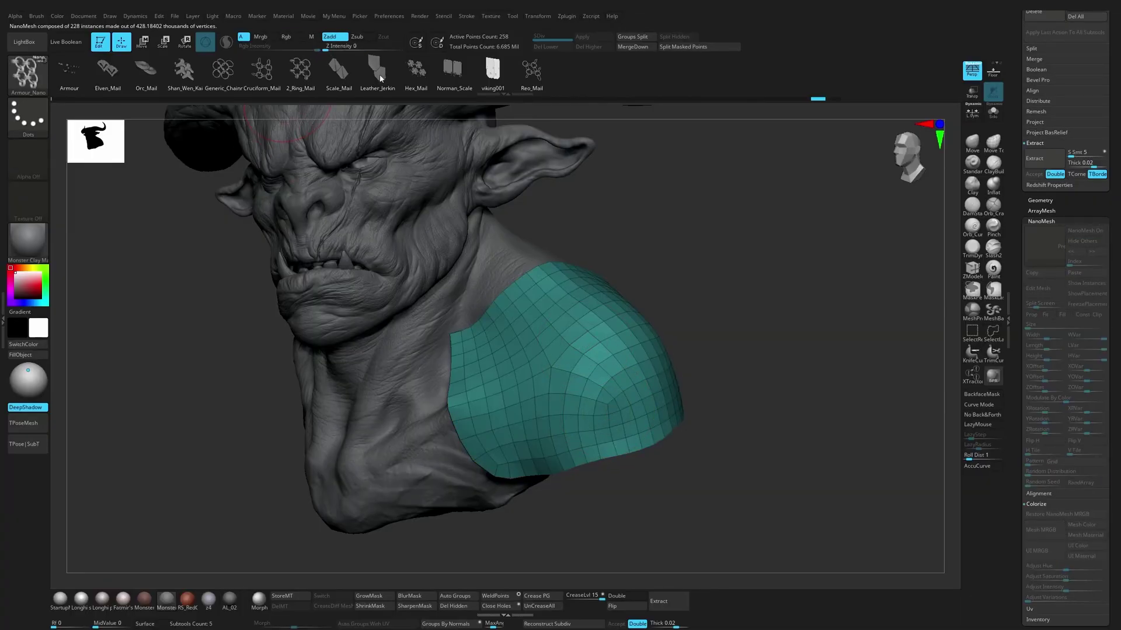
Step: Cover the shoulder patch with Leather_Jerkin scales at a size of about 0.84 and align them to the normal
left_click(380, 78)
left_click_drag(613, 388, 627, 444)
left_click_drag(1020, 525, 1029, 448)
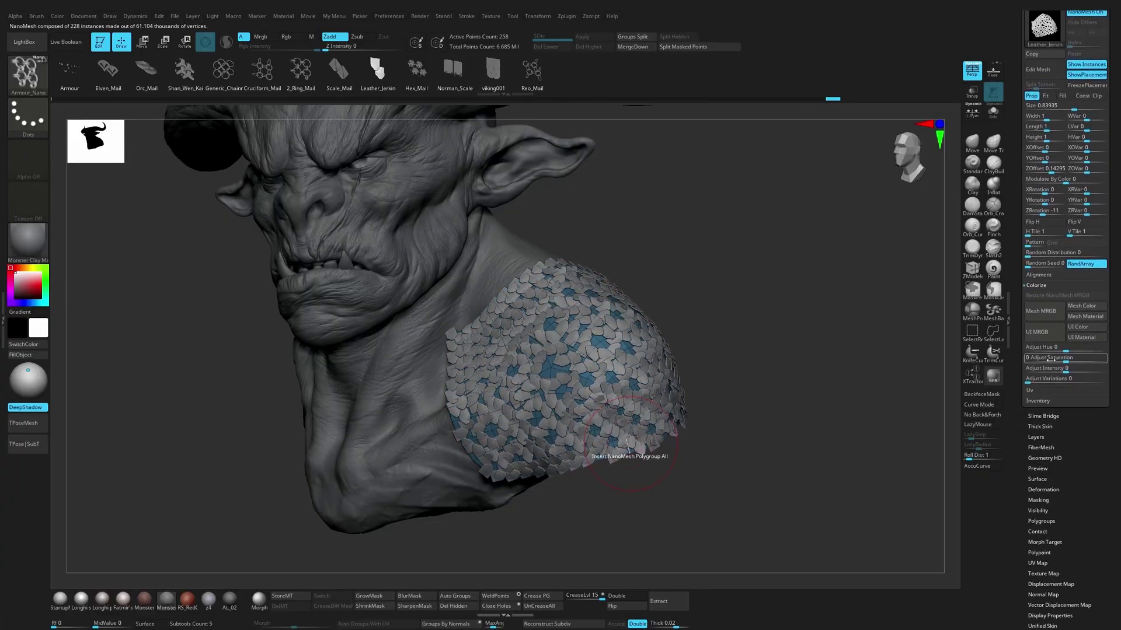
left_click(1042, 275)
left_click(1045, 285)
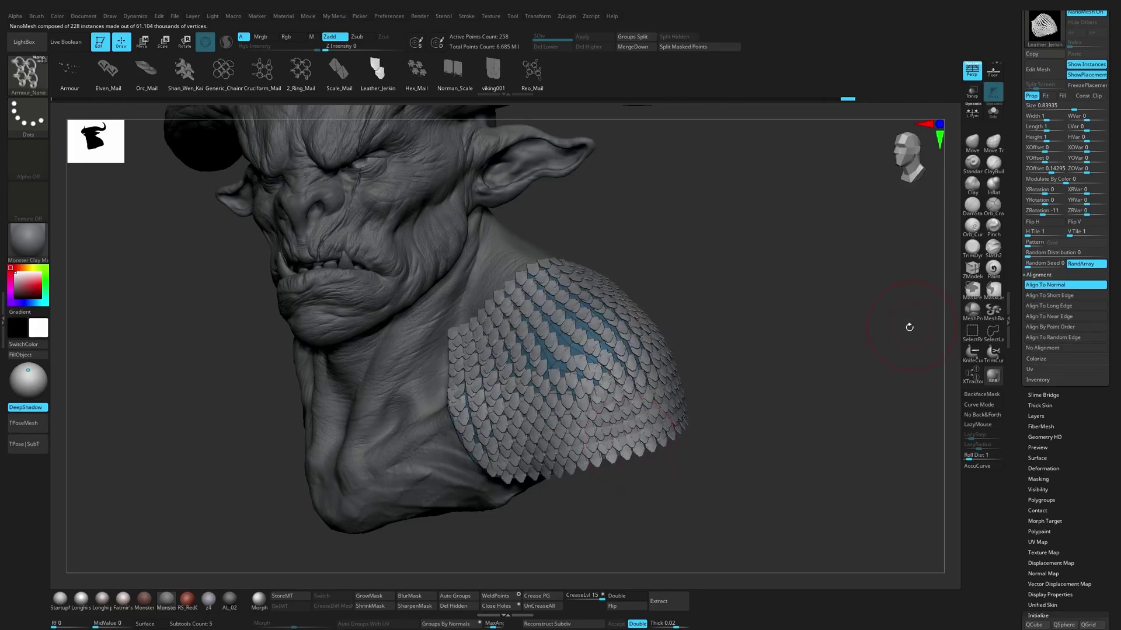
Step: Enlarge the Leather_Jerkin scales to a size of about 1.01 and turn off ShowPlacement
left_click_drag(908, 327, 890, 350)
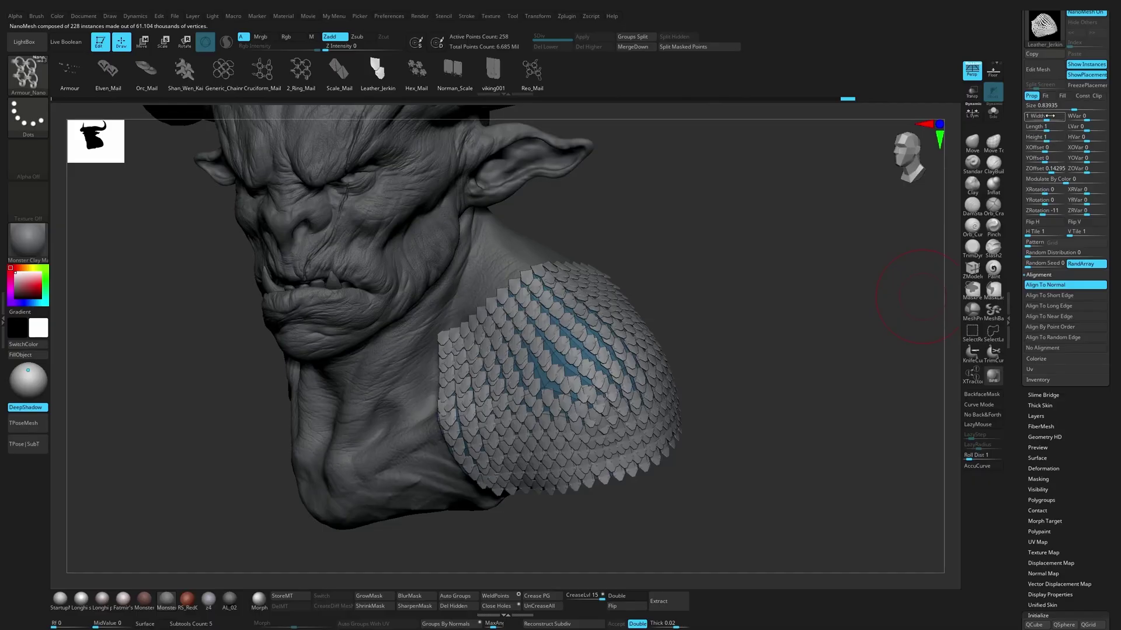
left_click_drag(1073, 109, 1075, 109)
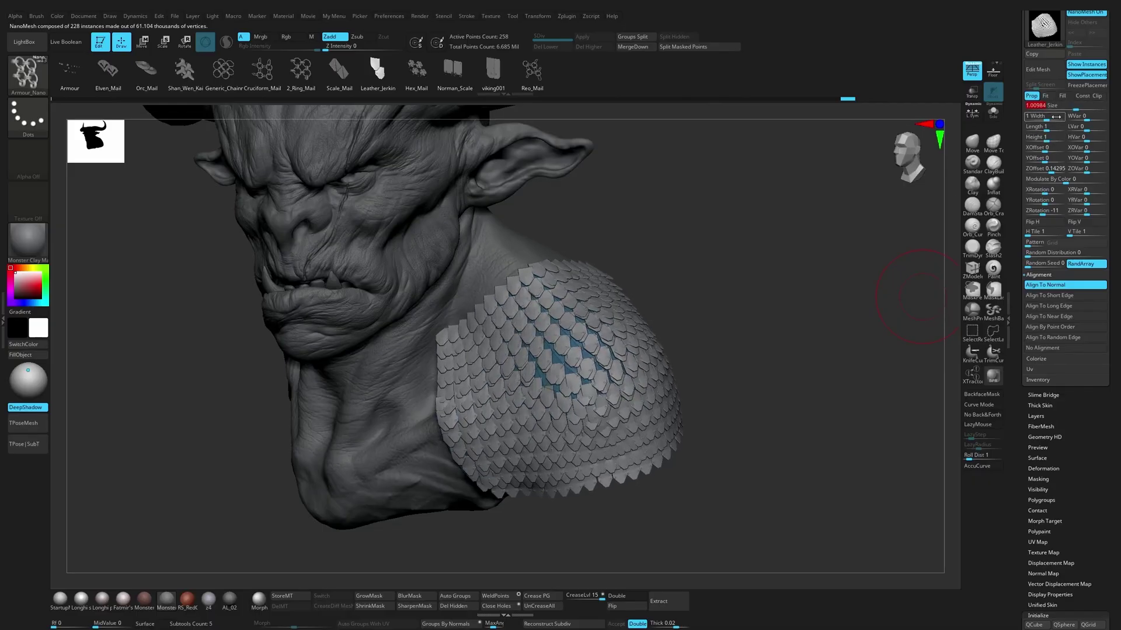
left_click_drag(911, 268, 811, 243)
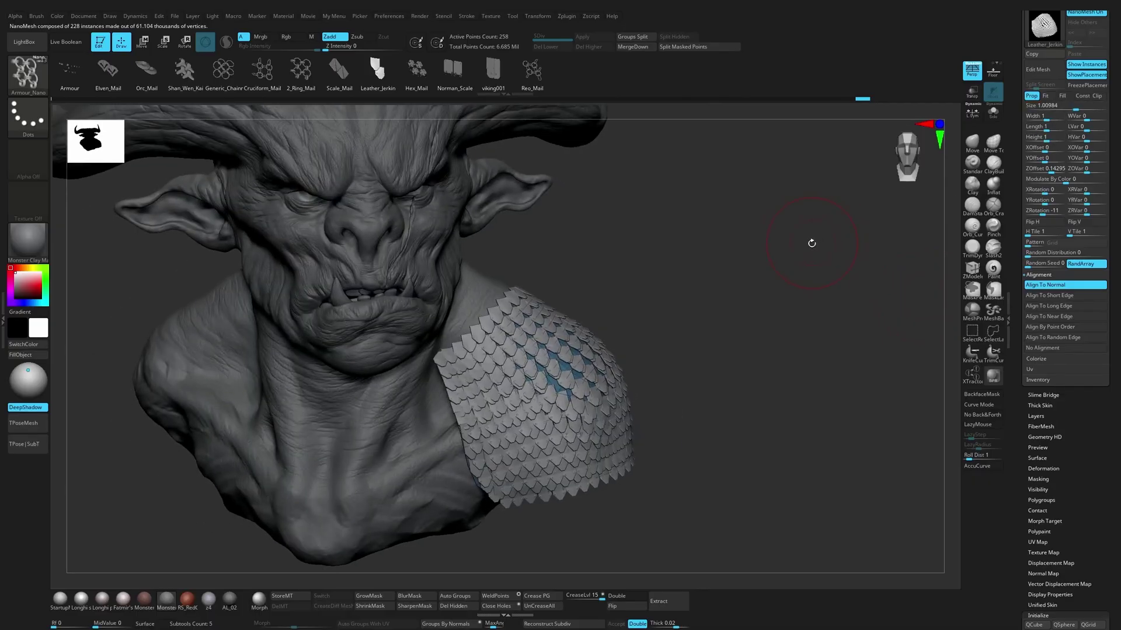
left_click(1087, 74)
left_click_drag(829, 286, 788, 282)
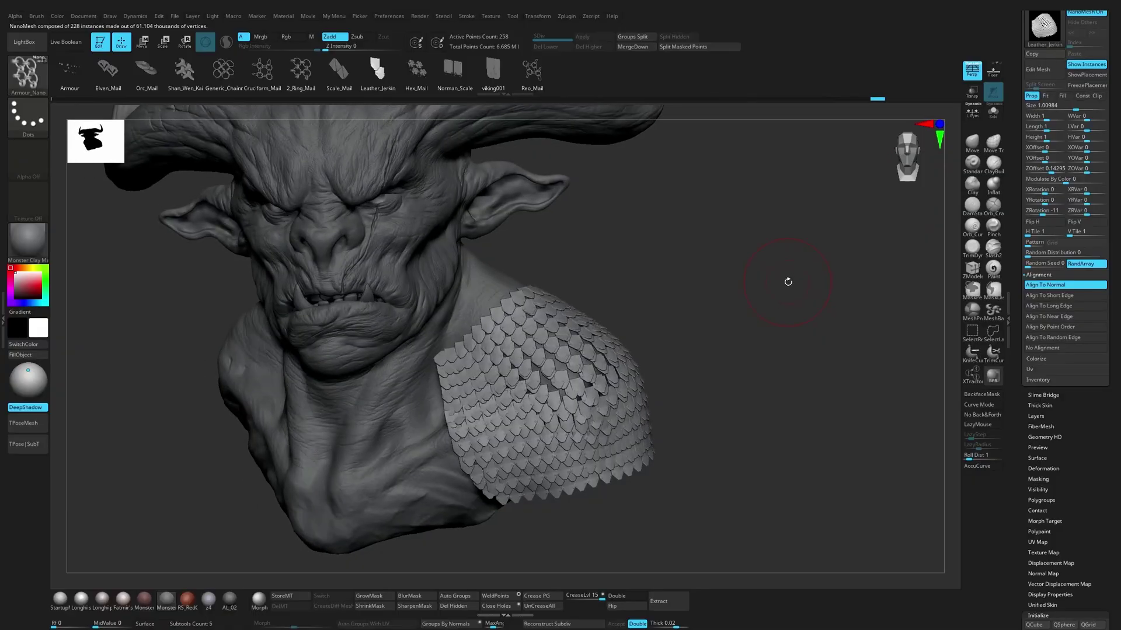
Step: Set the scales' XOffset and YOffset to about 0.14, XOVar 38, YOVar 41, ZOVar 18, Width and Height about 1.44, Length about 1.02
mouse_move(1093, 169)
left_mouse_down()
mouse_move(1046, 161)
mouse_move(1097, 161)
left_mouse_up()
left_click_drag(1045, 151, 1034, 118)
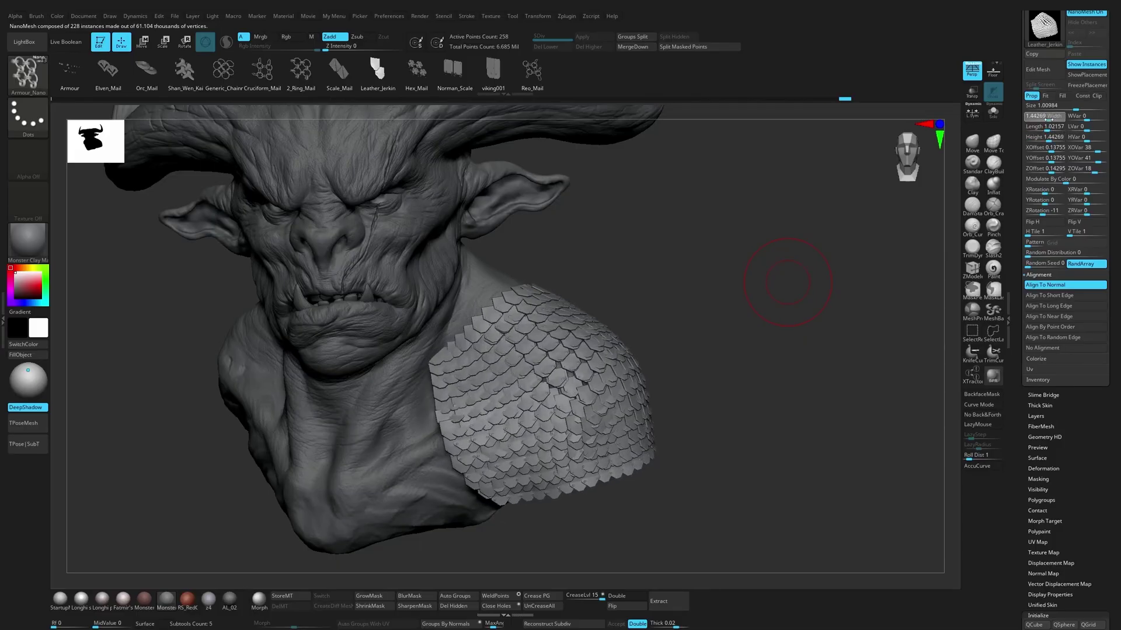
Step: Try the Fit and Fill proportion modes on the Leather_Jerkin scales, and return to Prop
left_click(1047, 95)
left_click(1062, 96)
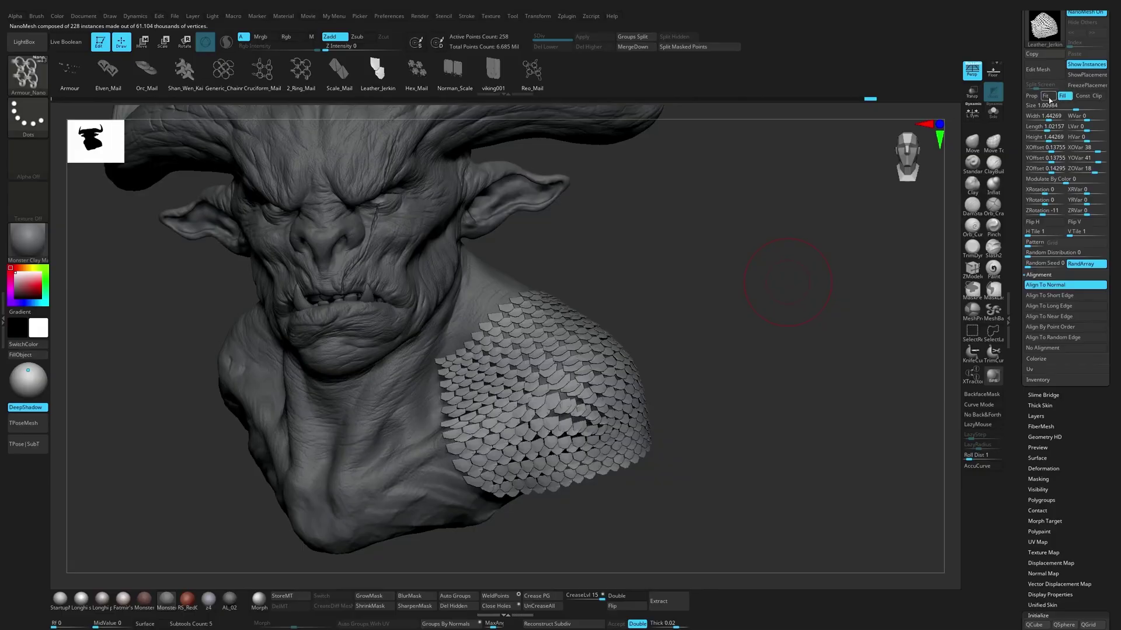
left_click(1032, 96)
Step: Set the scales' Size to about 1.06 and ZRotation to -8, and increase the Random Seed
left_click_drag(1077, 111, 1077, 108)
left_click_drag(1034, 263, 1043, 263)
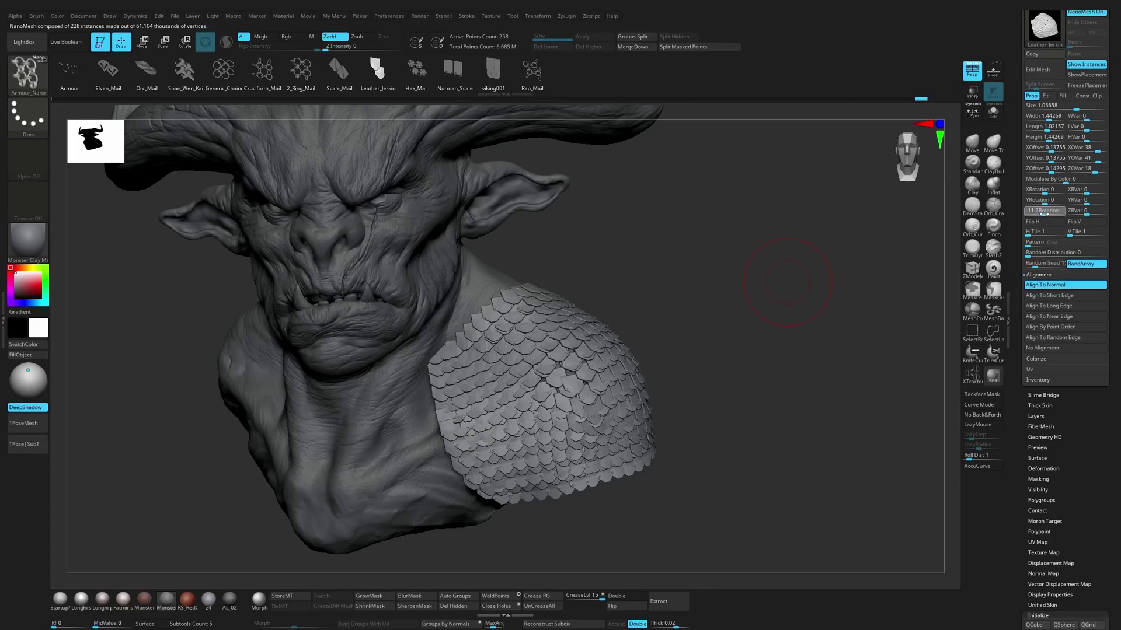
left_click_drag(1038, 211, 1040, 214)
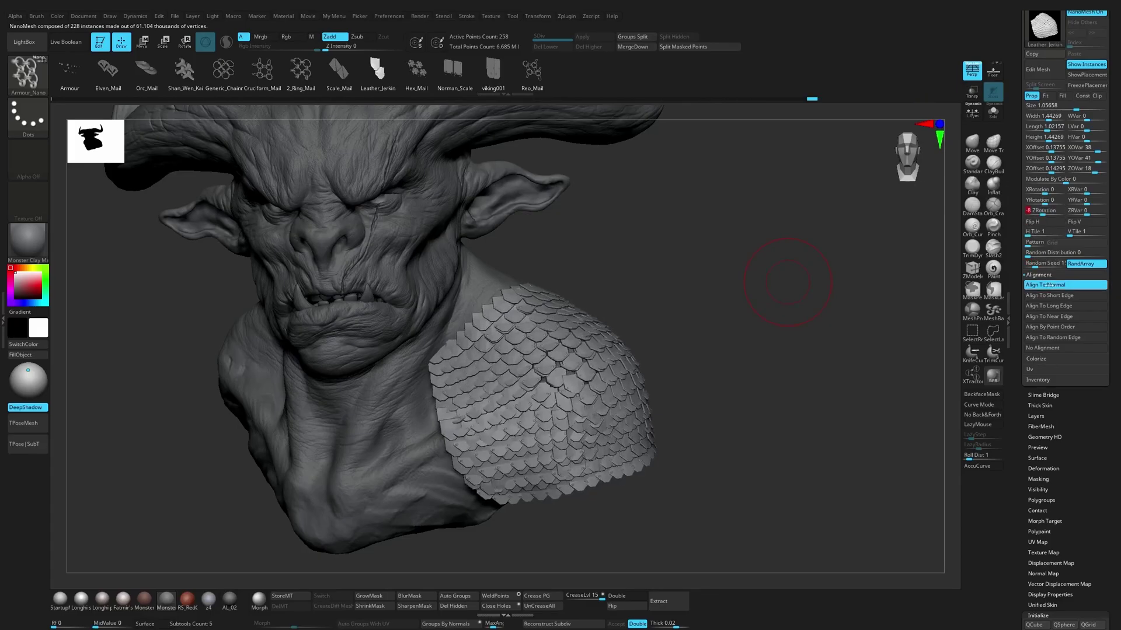
Step: Try the no-alignment, random edge, point order, long edge and short edge alignments on the scales, and return to Align To Normal
left_click(1048, 349)
left_click(1050, 340)
left_click(1056, 326)
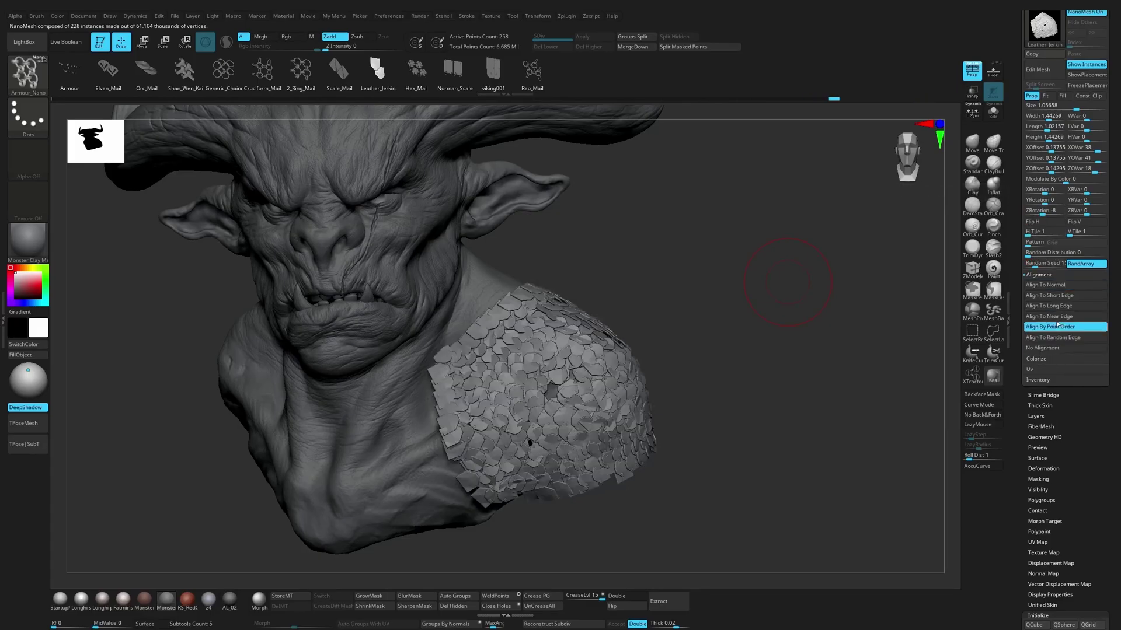
left_click(1059, 305)
left_click(1062, 295)
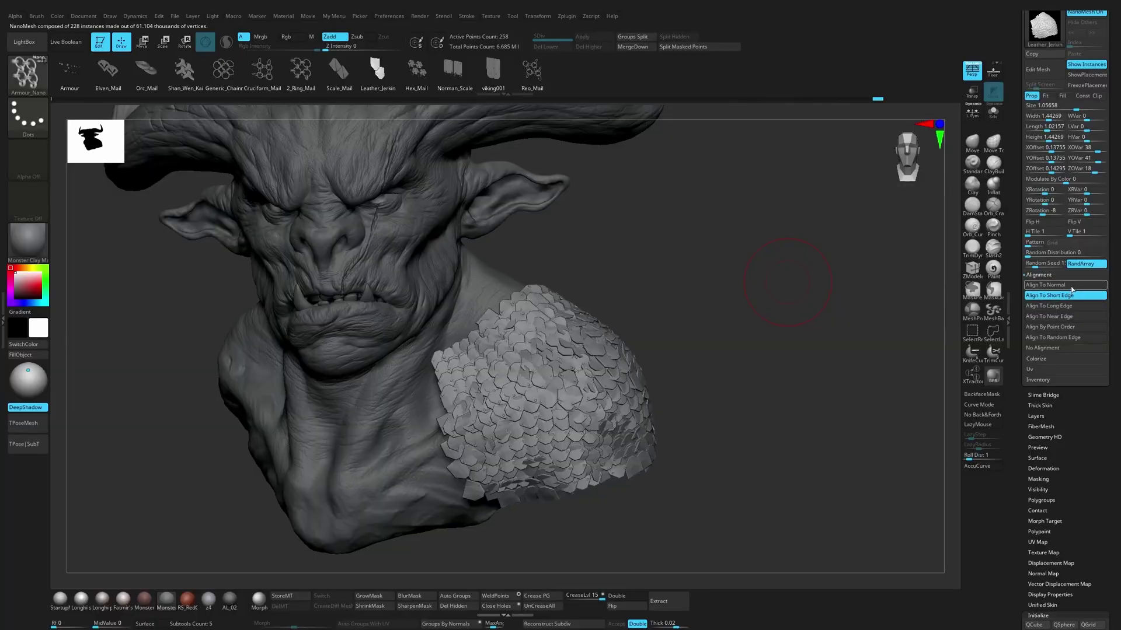
left_click(1071, 286)
Step: Edit the NanoMesh source mesh and replace the Leather_Jerkin scale with the generic chainmail insert
left_click_drag(909, 167, 929, 183)
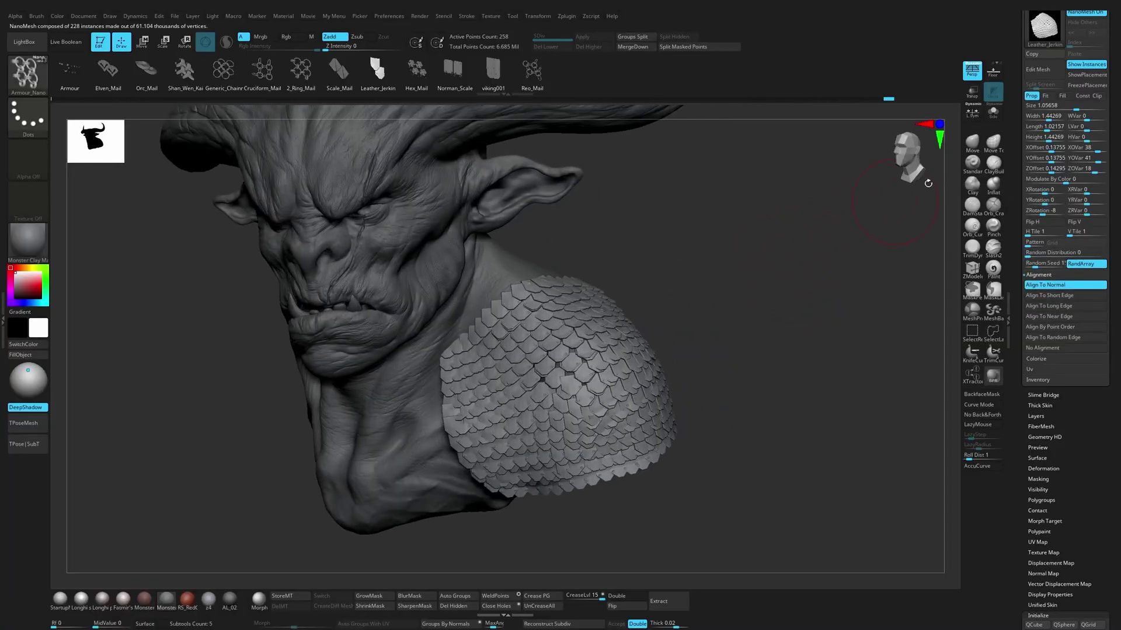
scroll(1017, 158, "up", 3)
left_click(1026, 164)
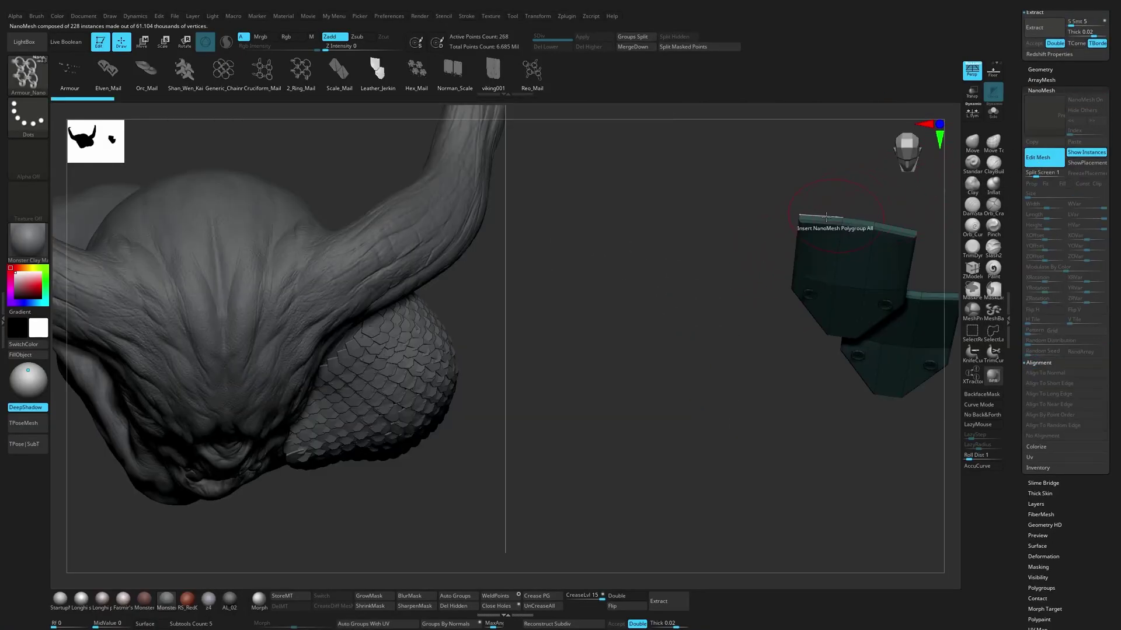
key("w")
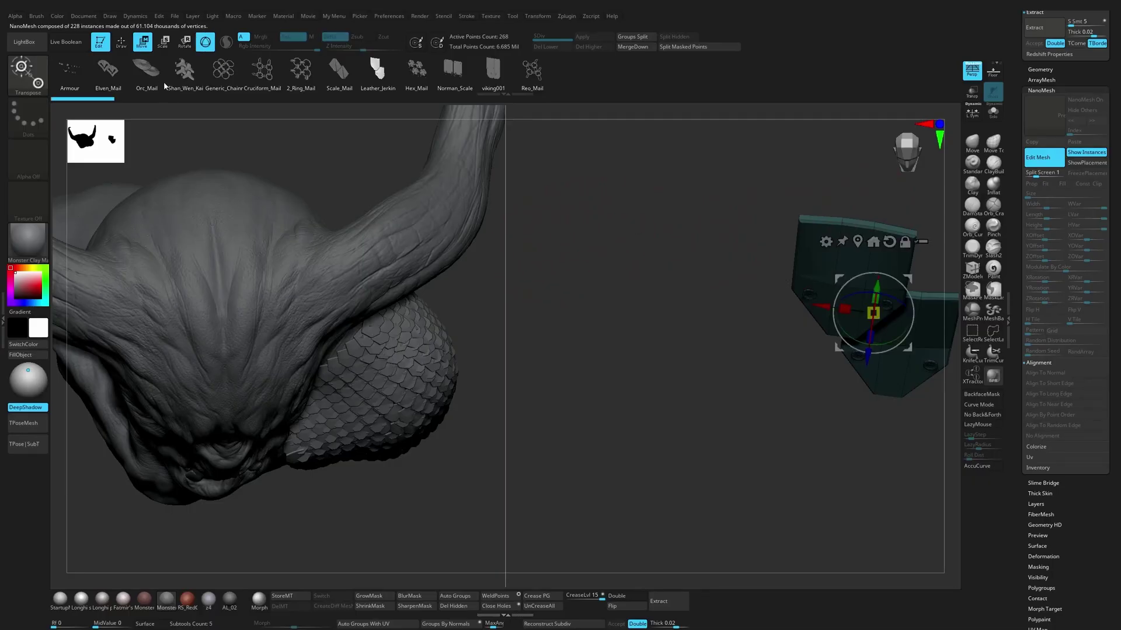
left_click(222, 73)
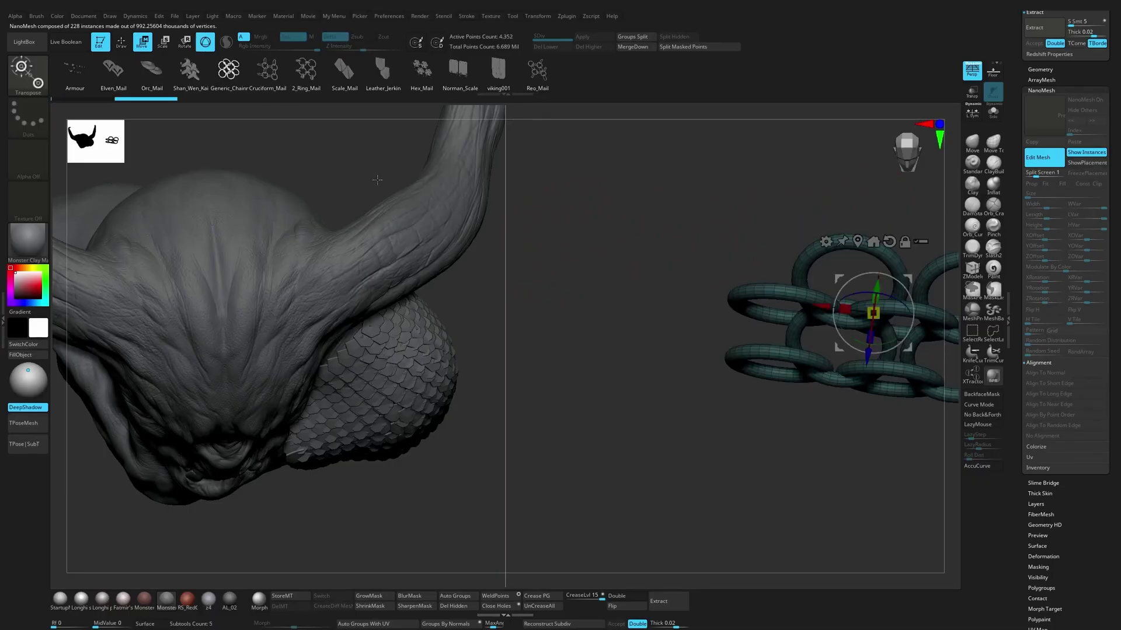
left_click(233, 75)
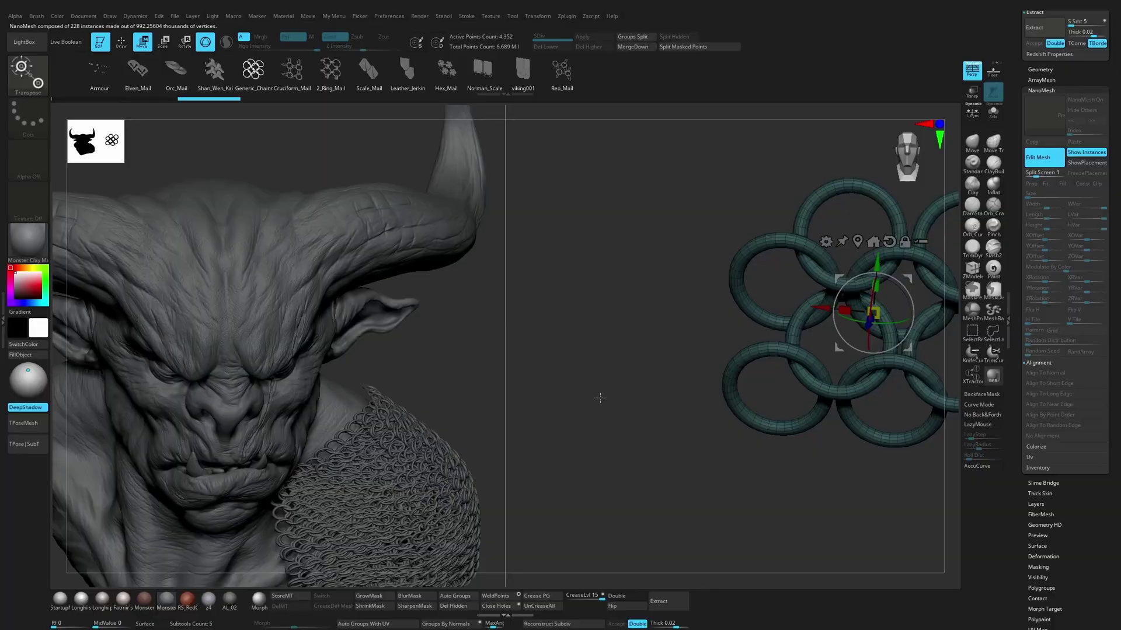
left_click_drag(613, 313, 622, 340)
left_click(1039, 159)
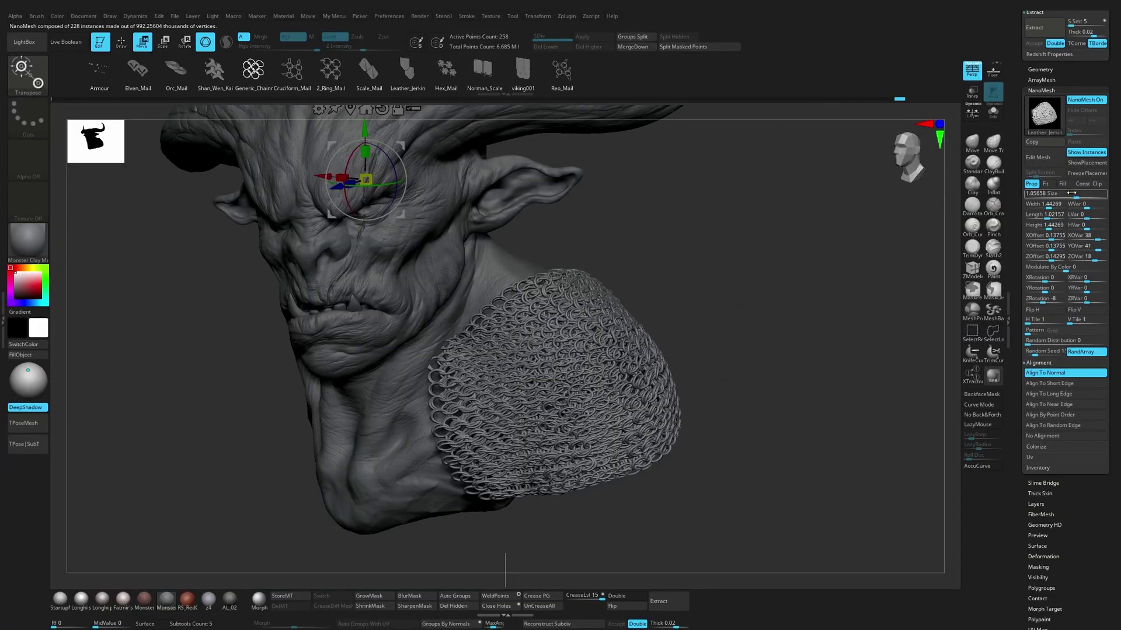
Step: Reduce the chainmail rings' Size to about 0.60
left_click_drag(1067, 197, 1071, 197)
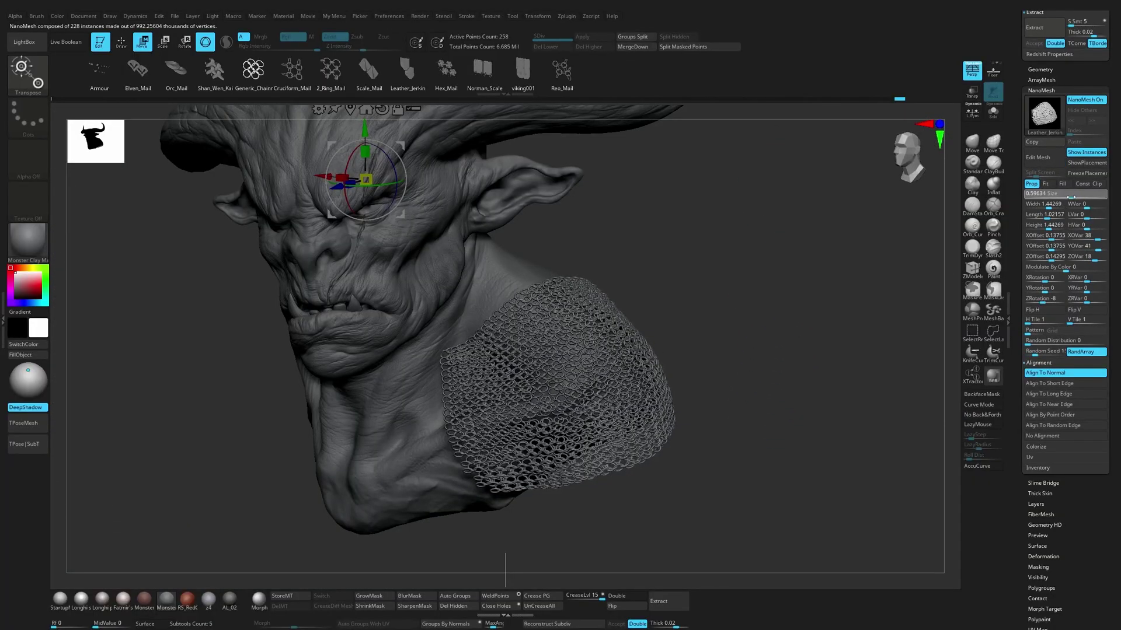
mouse_move(859, 337)
left_mouse_down()
mouse_move(873, 341)
mouse_move(811, 363)
left_mouse_up()
key("q")
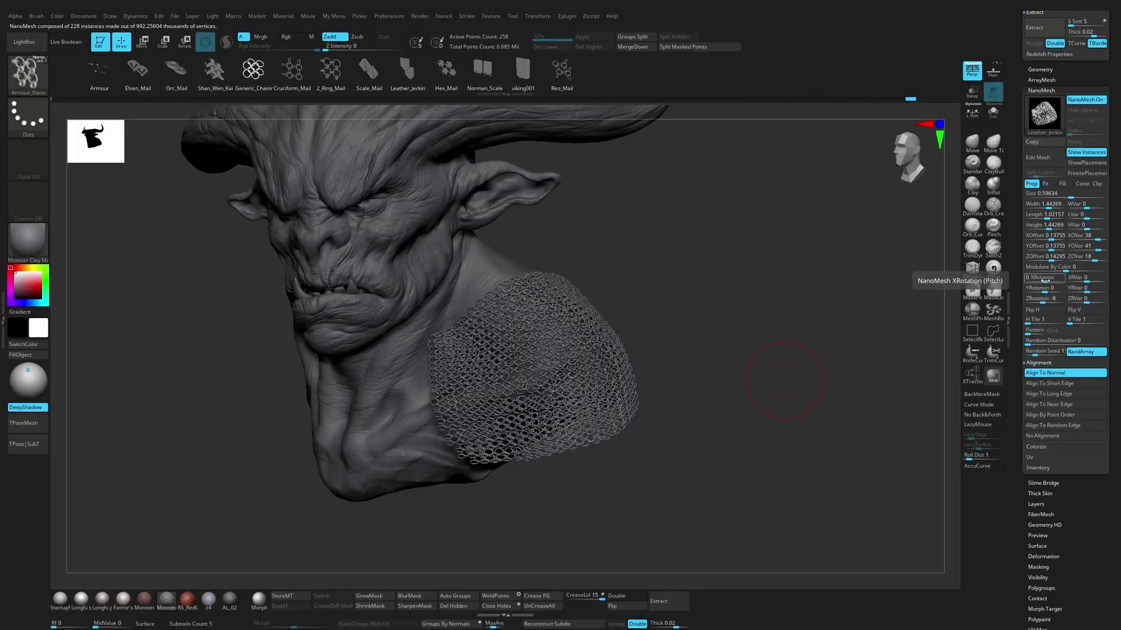
Step: Set the chainmail's XRotation to 7, XRVar to 7, ZRotation to 0 and ZRVar to 12
left_click_drag(1044, 278, 1093, 301)
key("ctrl+z")
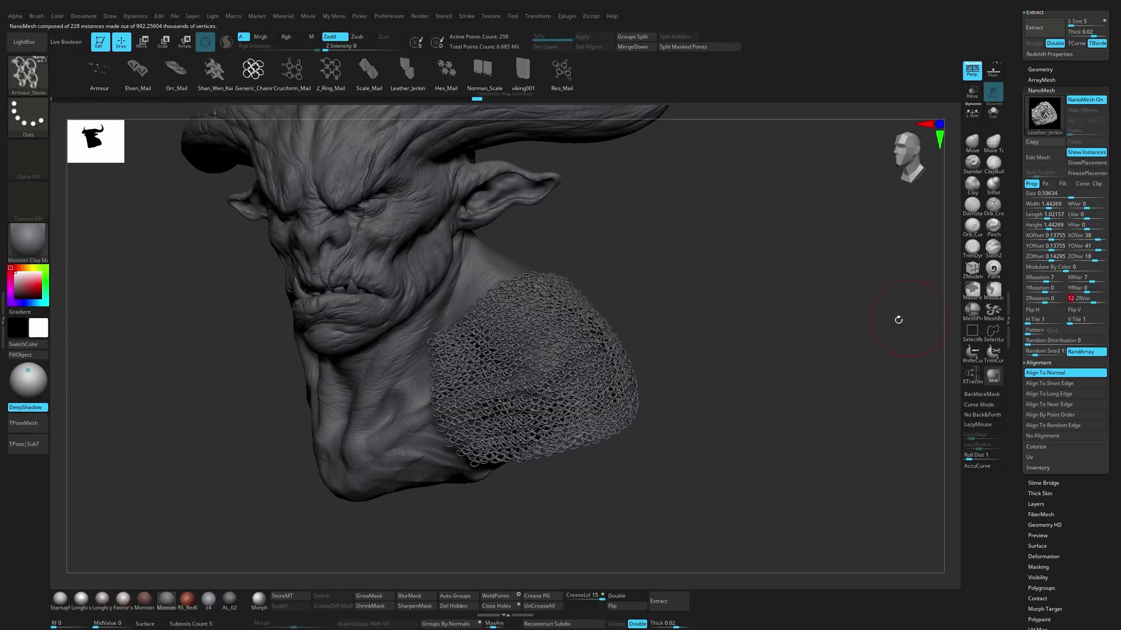
left_click_drag(898, 320, 801, 368)
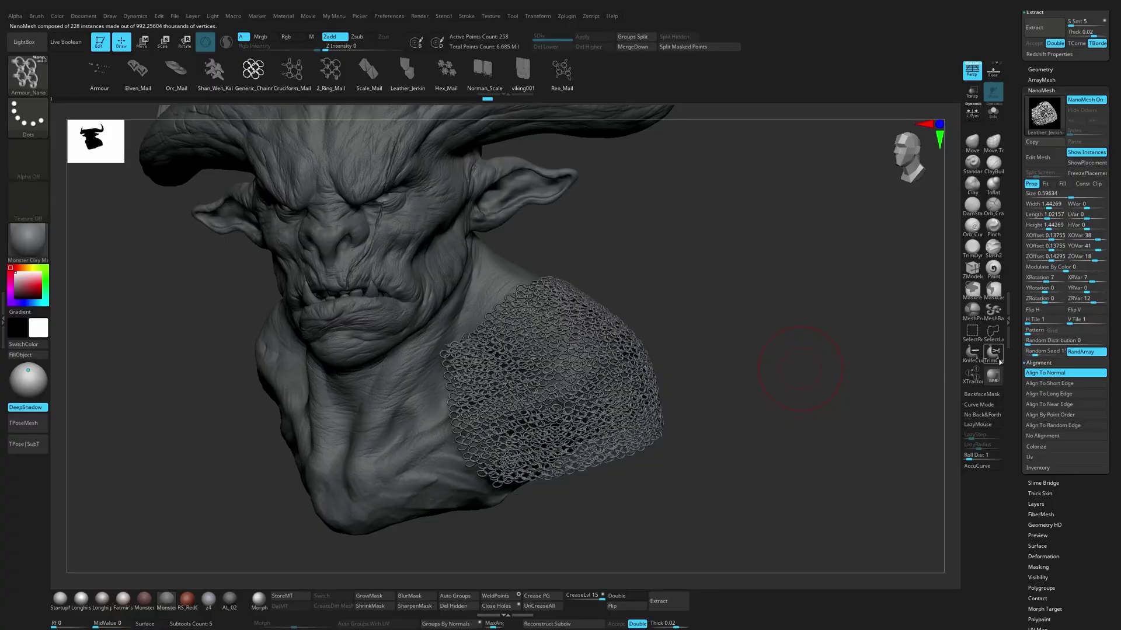
left_click(1060, 313)
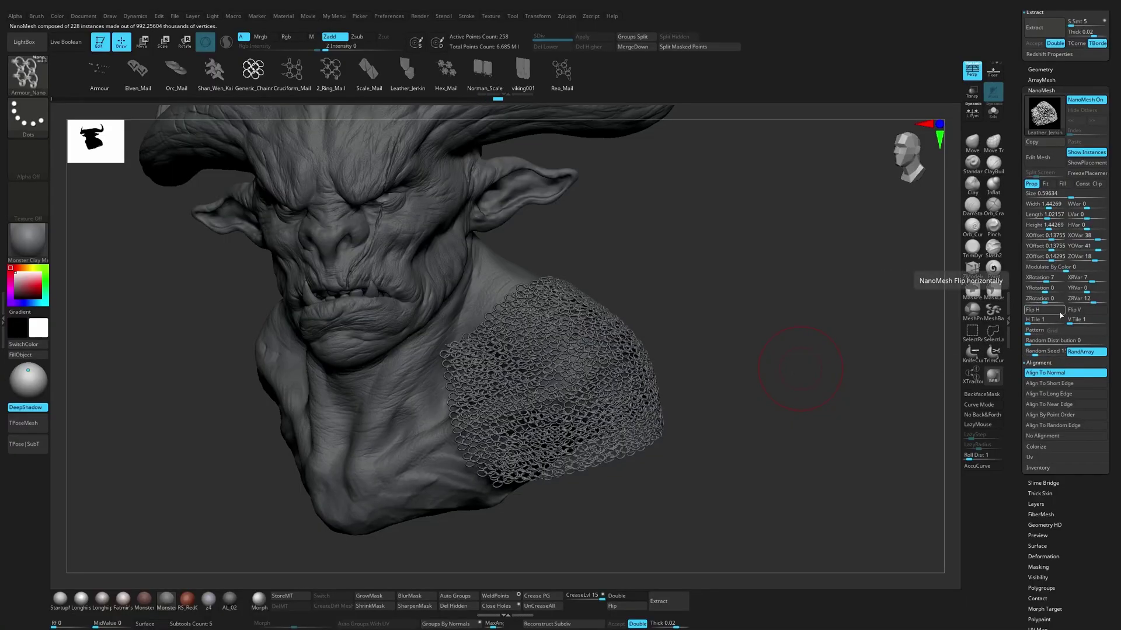
Step: Convert the chainmail NanoMesh on the shoulder into real geometry with One To Mesh
left_click(1038, 468)
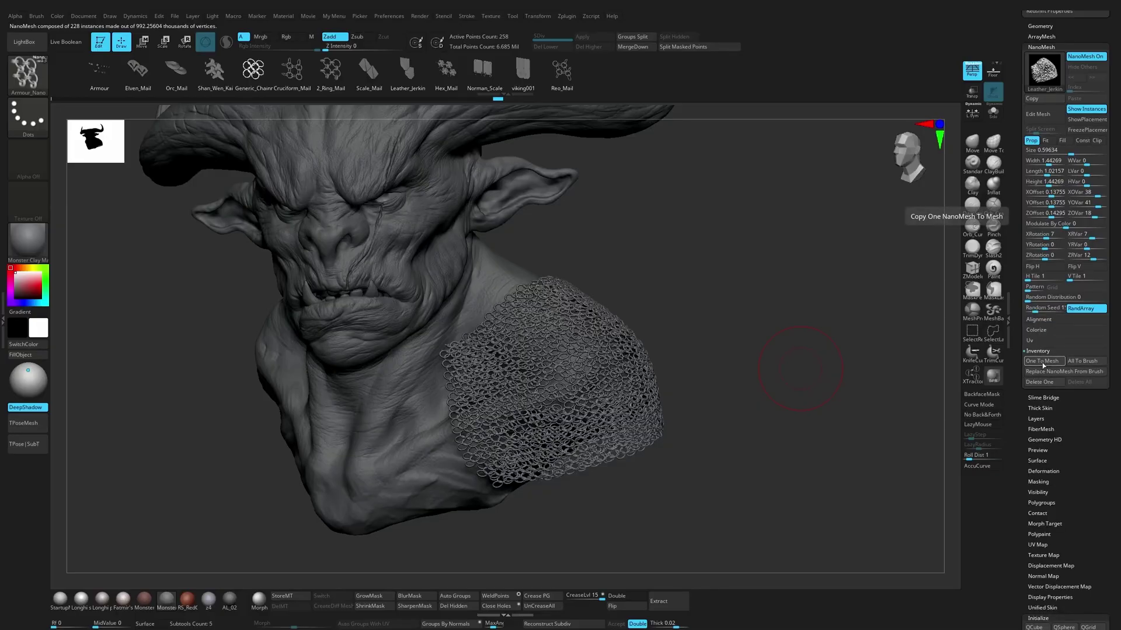
left_click(1036, 362)
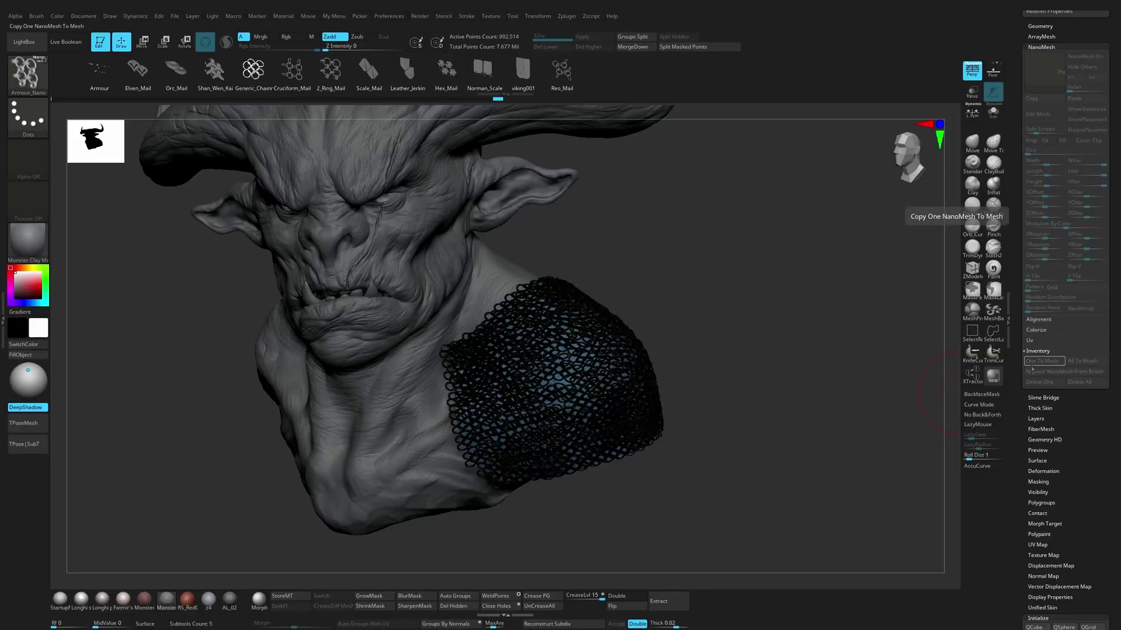
left_click_drag(887, 389, 825, 388)
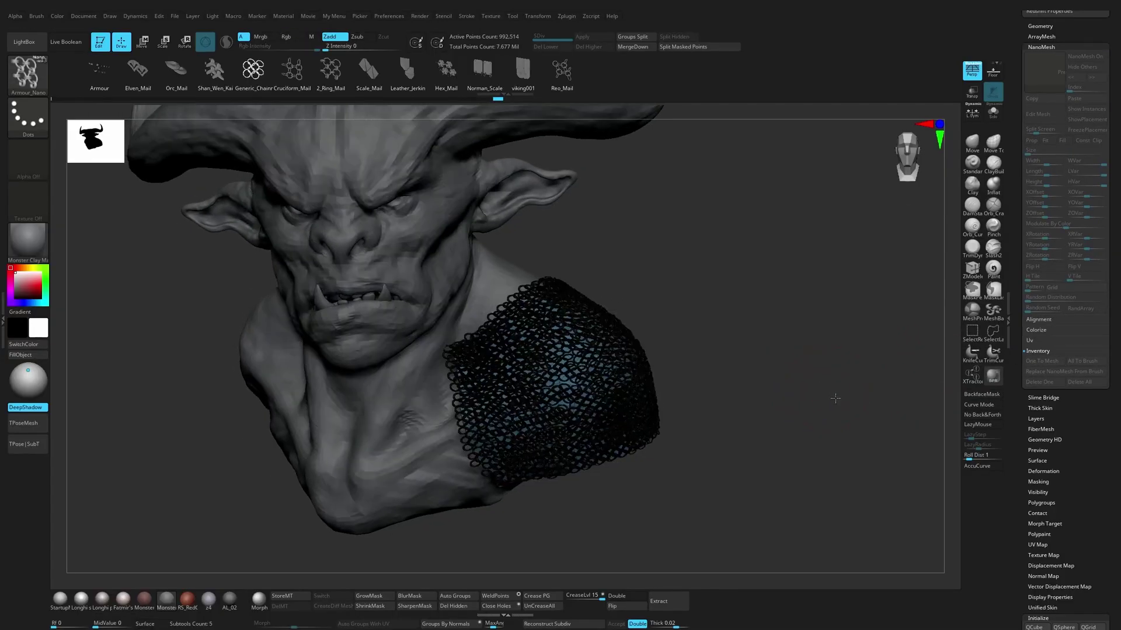
mouse_move(835, 401)
right_mouse_down("ctrl")
mouse_move(908, 370)
mouse_move(728, 106)
right_mouse_up("ctrl")
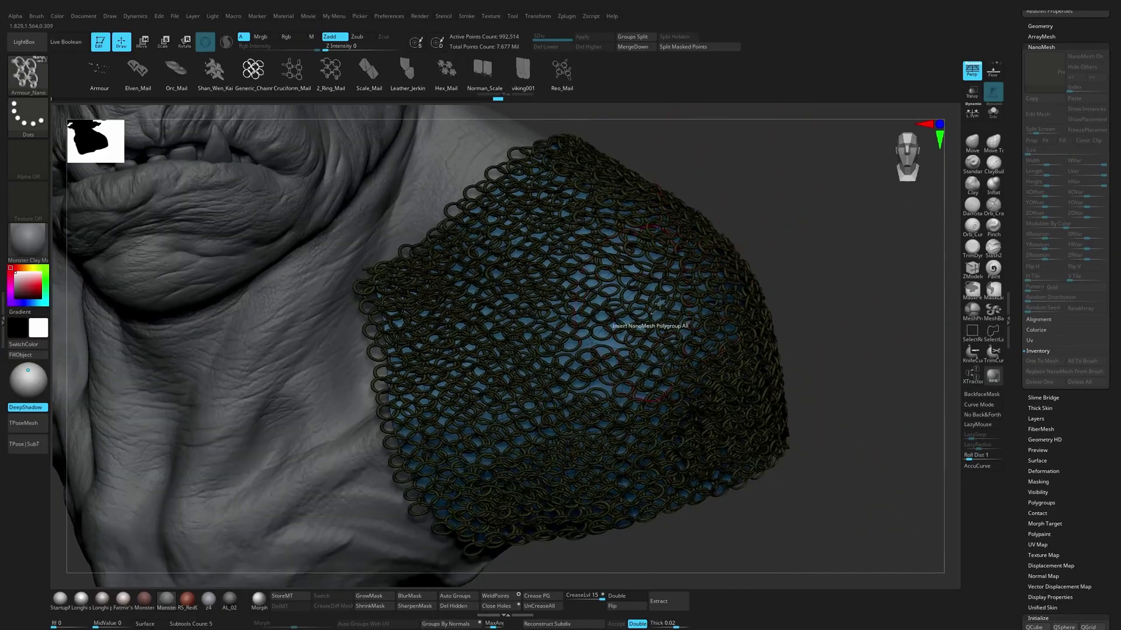
Step: Solo the chainmail, mask its underlying base patch, split the masked points into a separate subtool, and leave Solo mode
left_click(994, 113)
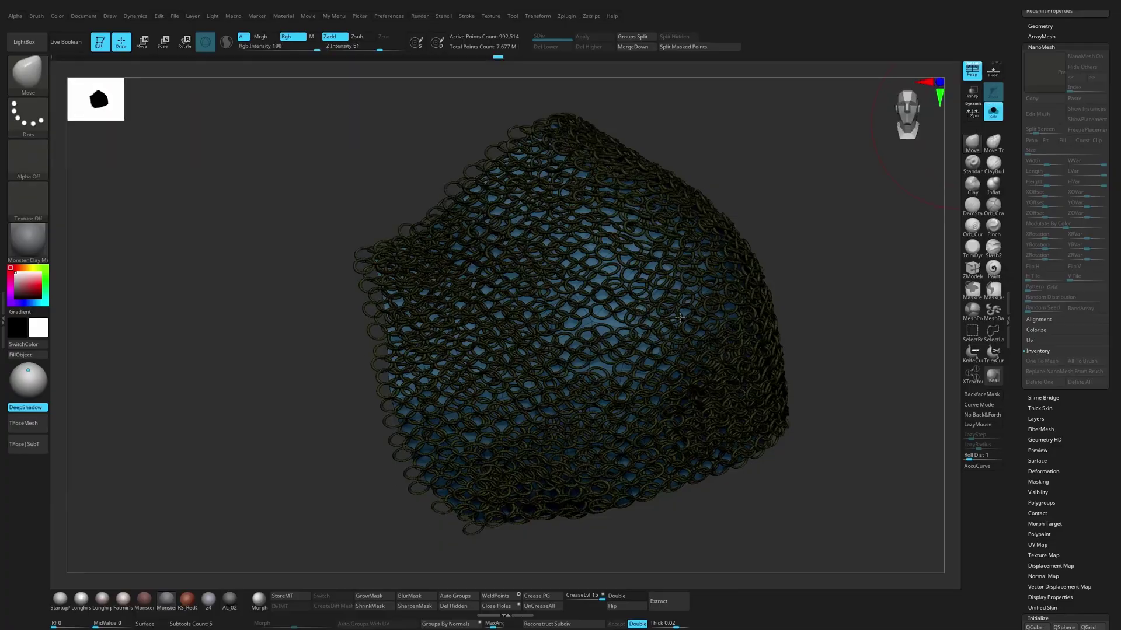
key("shift+f")
left_click(593, 326, "ctrl+shift")
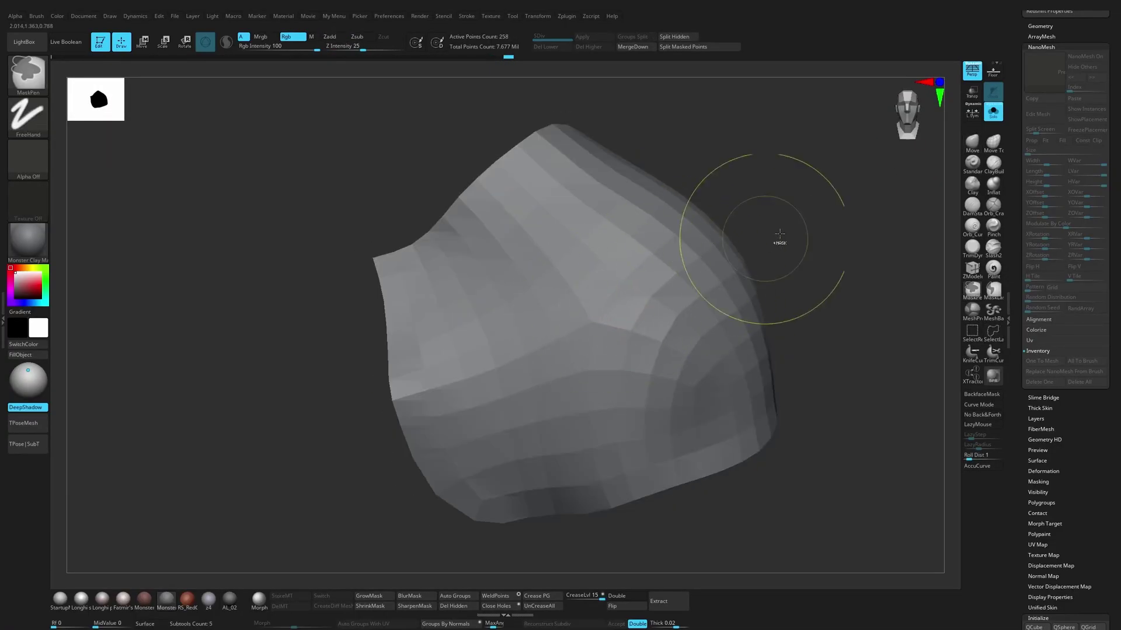
left_click(814, 232, "ctrl")
left_click(798, 233, "ctrl+shift")
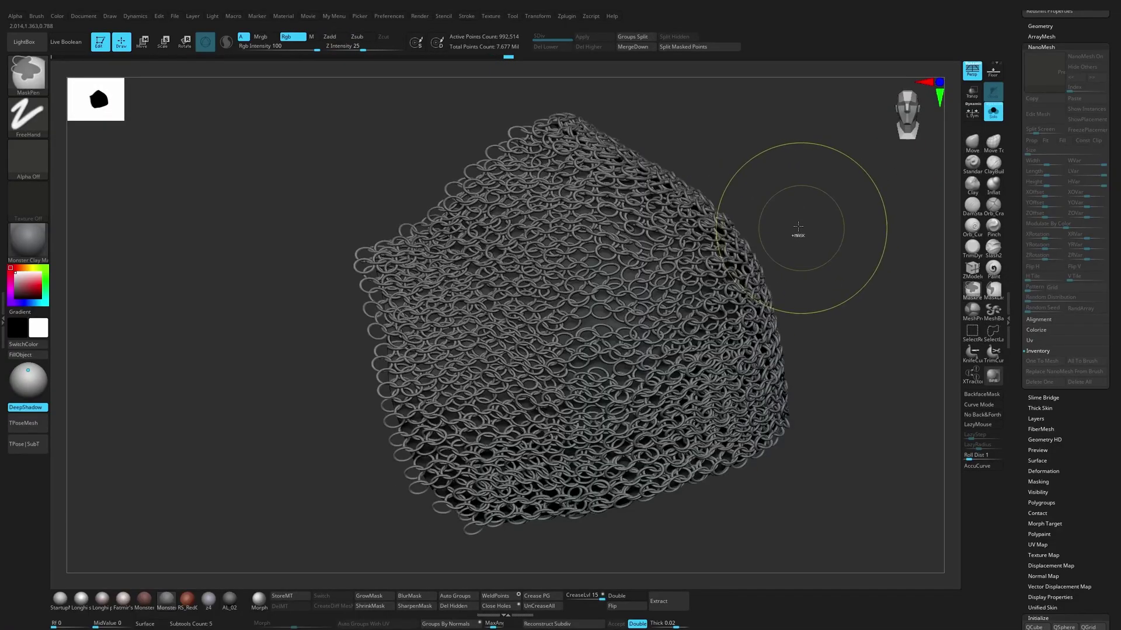
left_click(688, 49)
right_click_drag(816, 239, 825, 182, "ctrl")
left_click(993, 113)
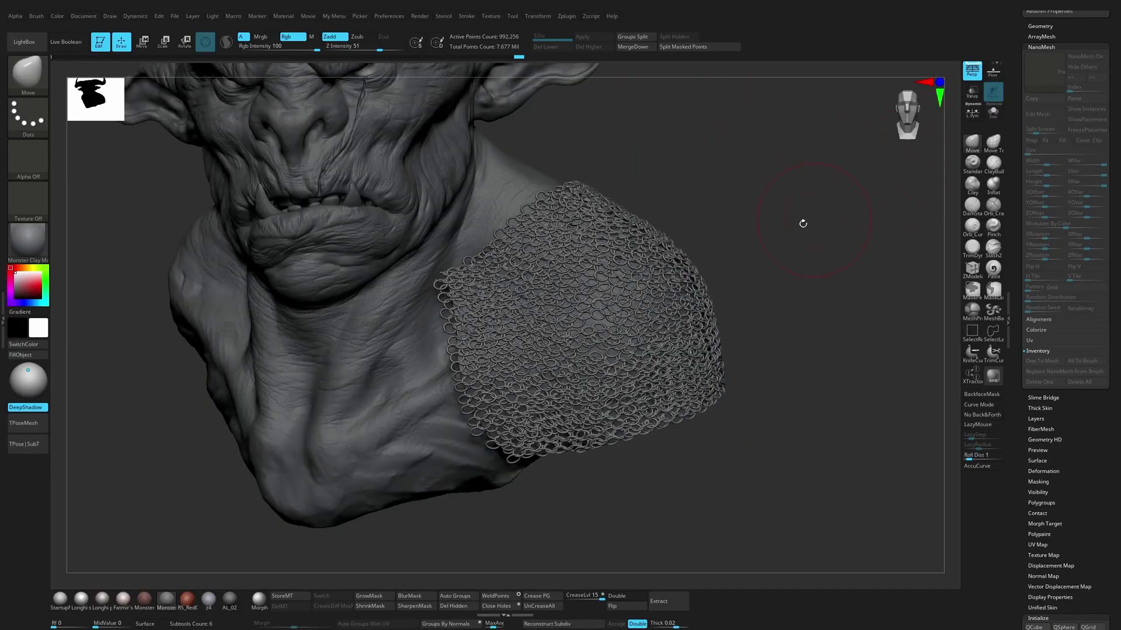
Step: Hide the base patch subtool Extract4 so that only the chainmail rings cover the shoulder
right_click_drag(803, 223, 794, 224)
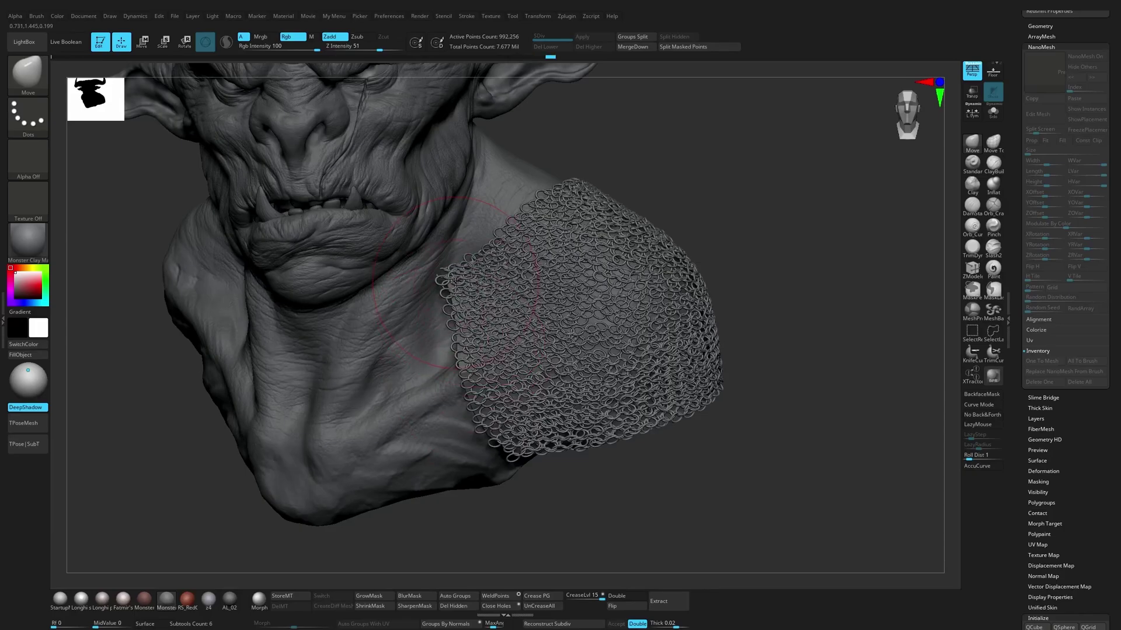
left_click_drag(1023, 194, 1023, 255)
left_click(1102, 82)
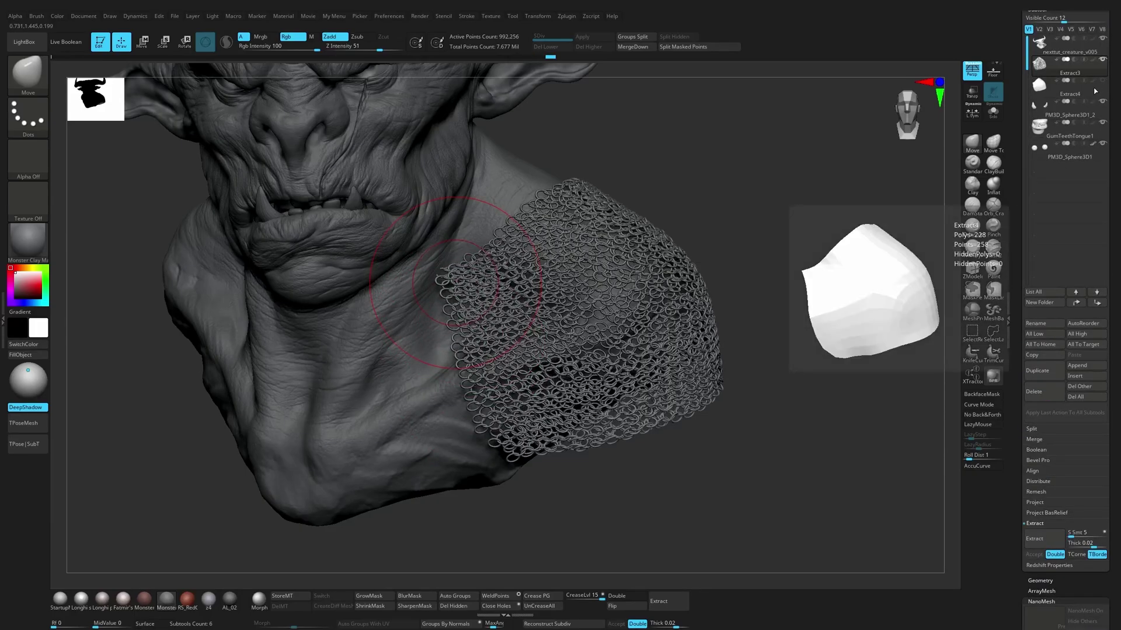
Step: Reshape the chainmail over the shoulder with the Move brush, adjusting the brush size between strokes
left_click_drag(800, 258, 703, 274)
key("s")
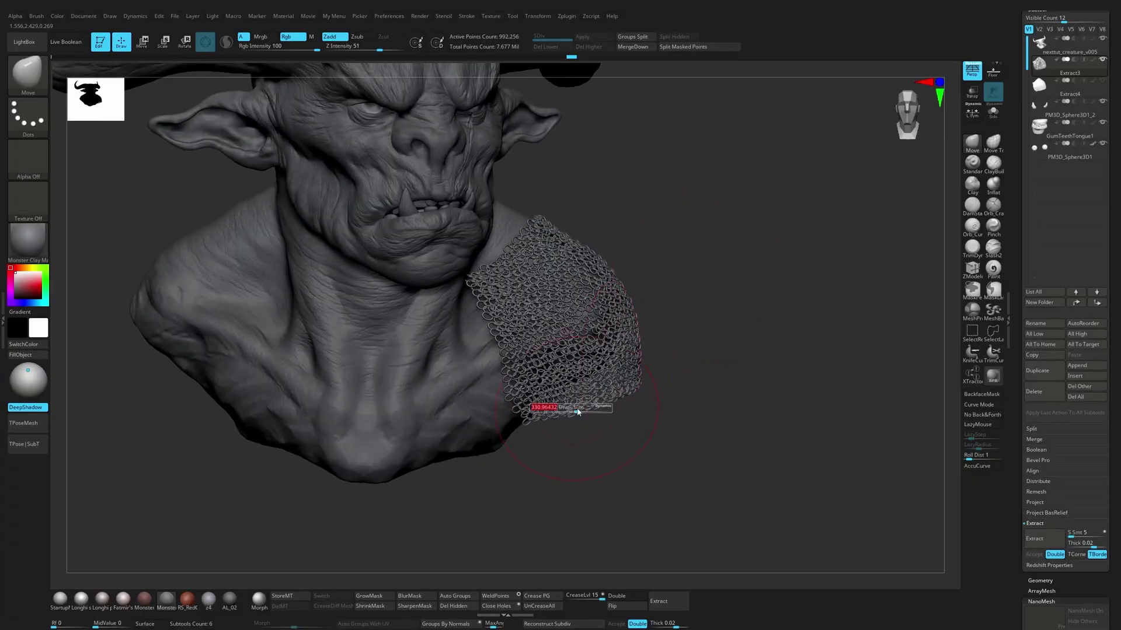
left_click_drag(565, 370, 557, 380)
left_click_drag(718, 304, 662, 305)
left_click_drag(577, 374, 585, 368)
mouse_move(753, 285)
left_mouse_down()
mouse_move(731, 287)
mouse_move(796, 296)
left_mouse_up()
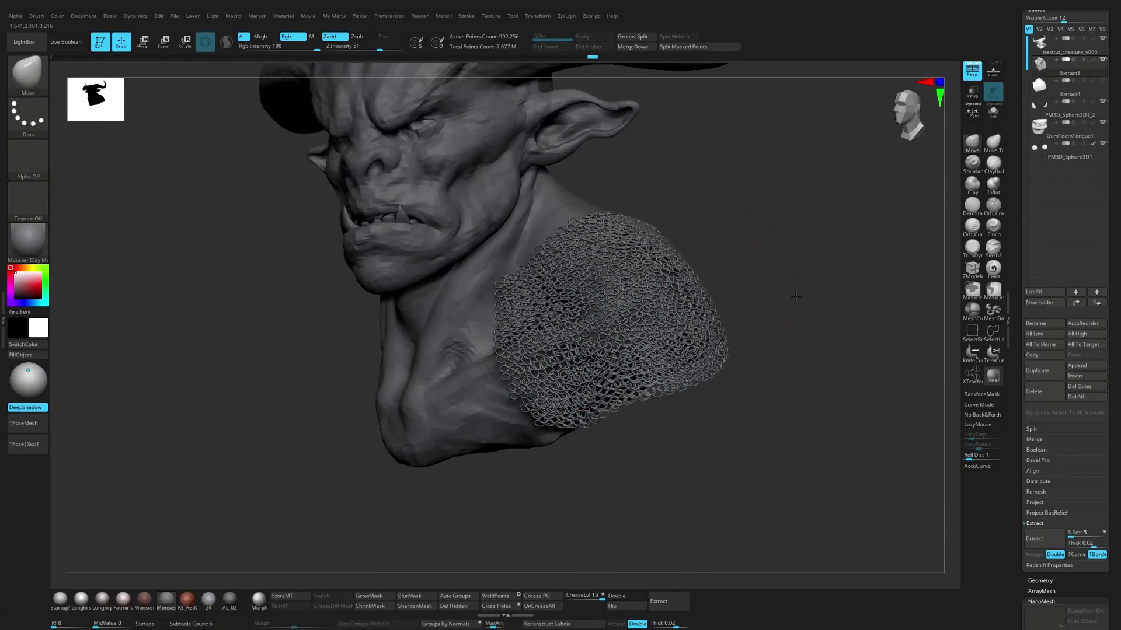
key("s")
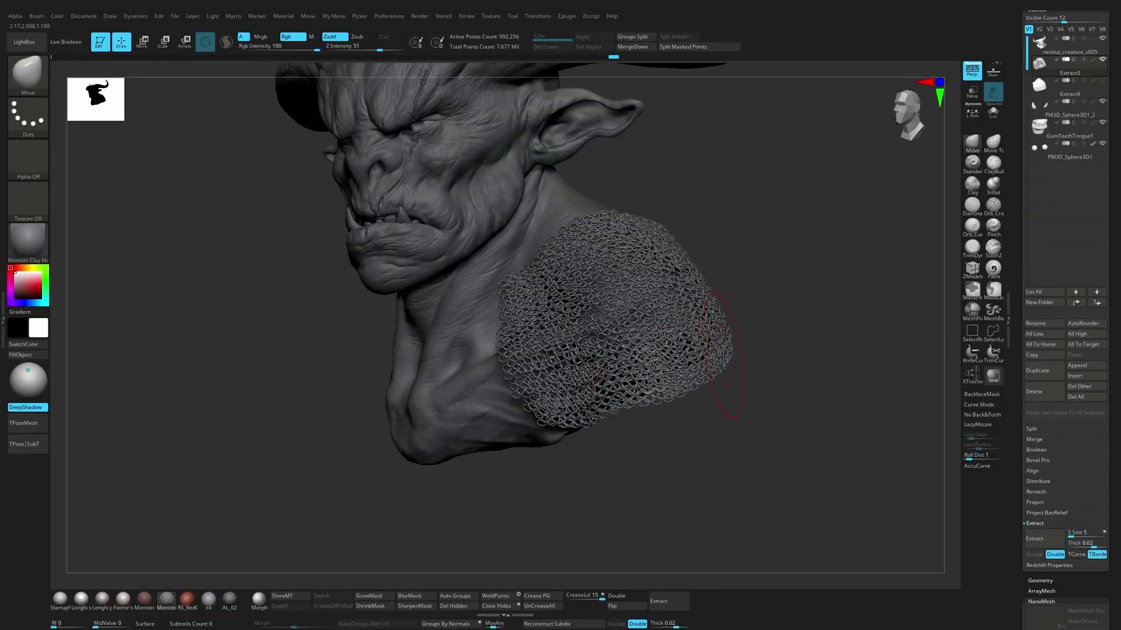
left_click_drag(773, 306, 699, 354)
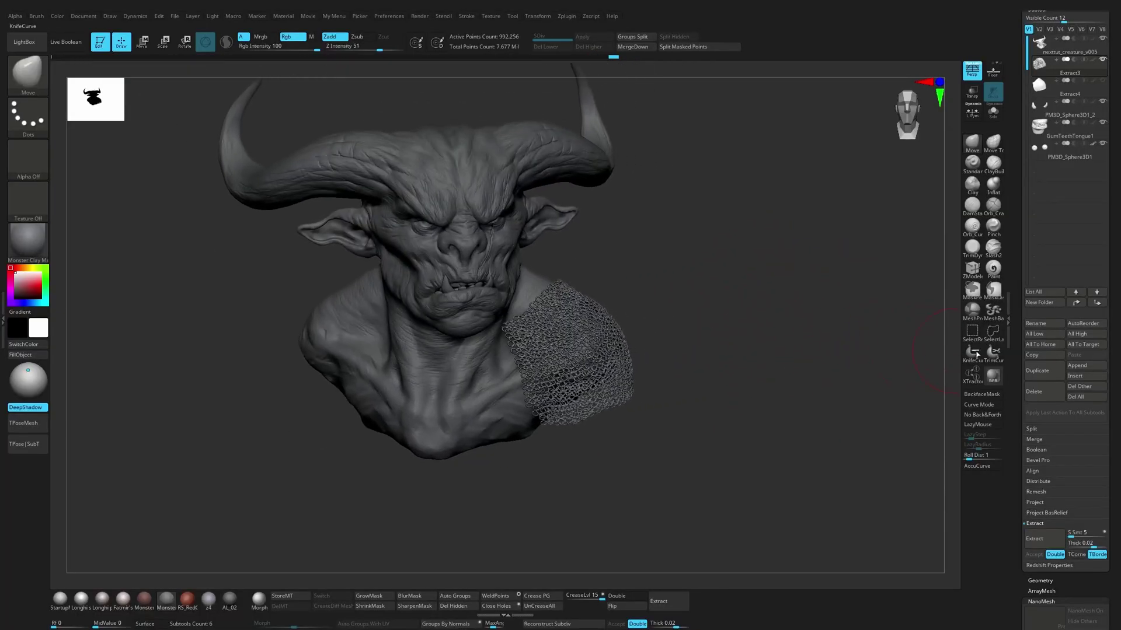
Step: Switch to the PM3D_Terrain3D tool and view its scale-covered surface
left_click_drag(1045, 598, 1045, 321)
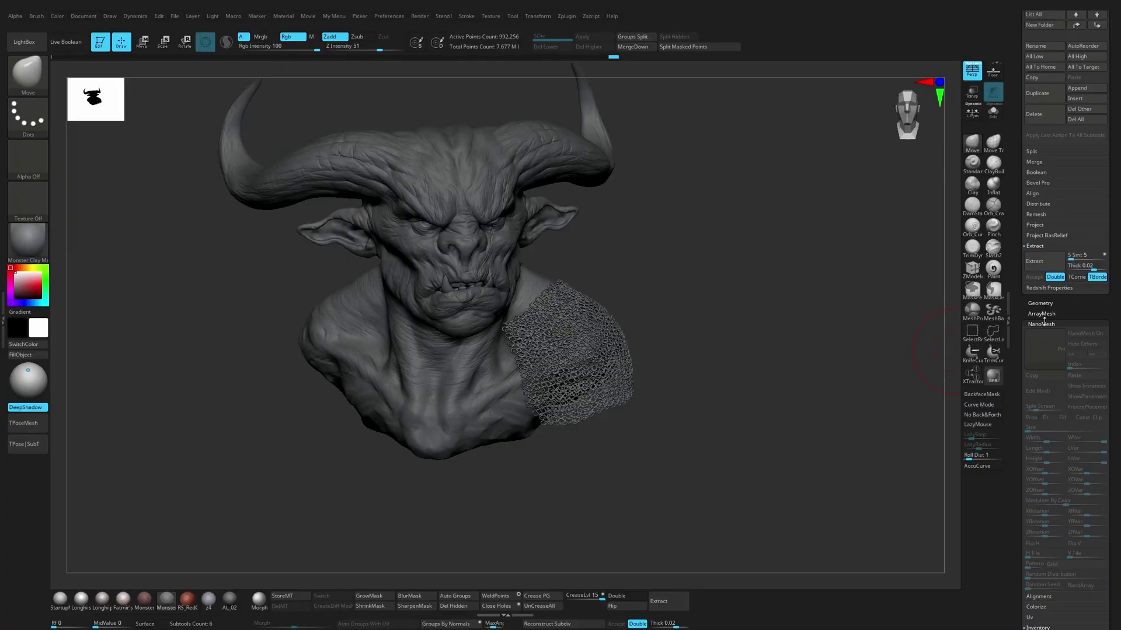
scroll(1029, 324, "down", 1)
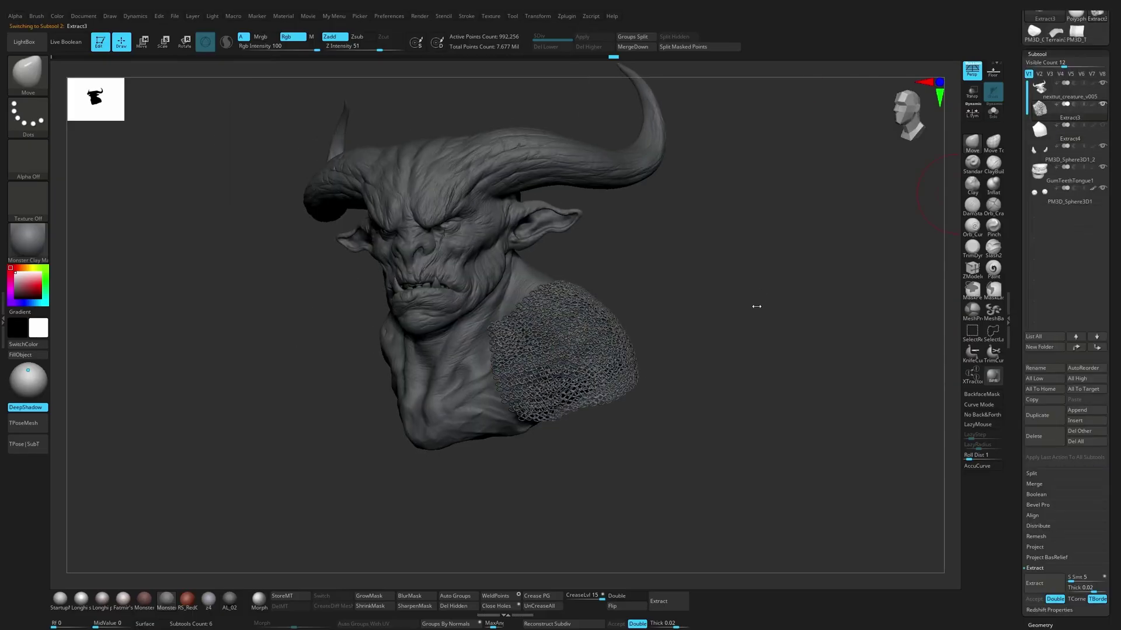
left_click_drag(780, 302, 764, 330)
left_click(1055, 33)
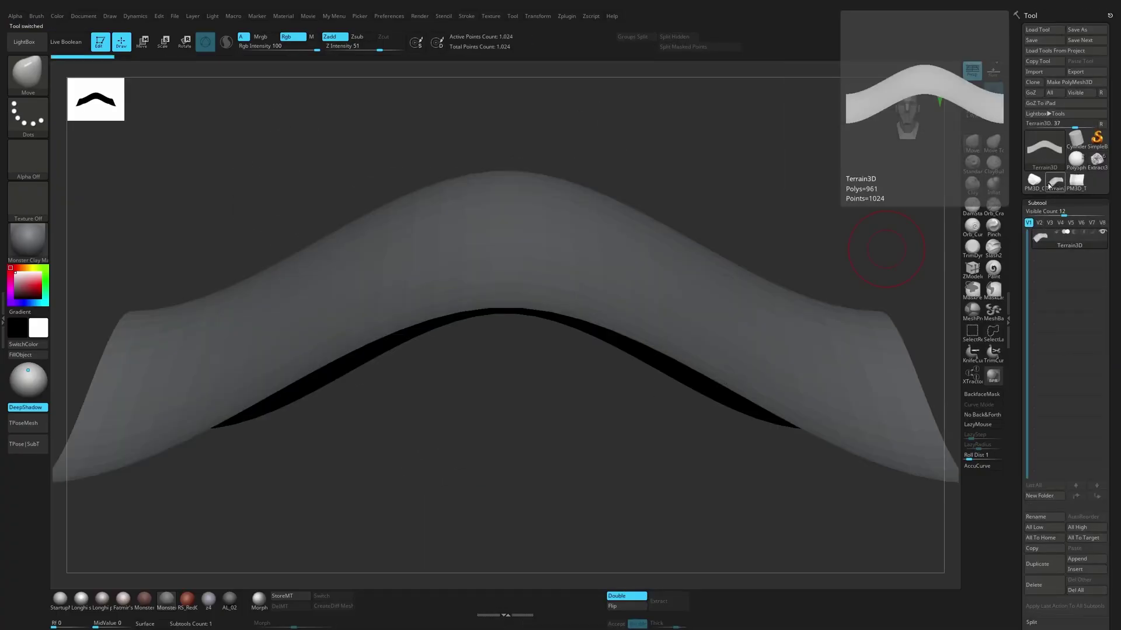
left_click(1076, 183)
left_click_drag(899, 207, 799, 225)
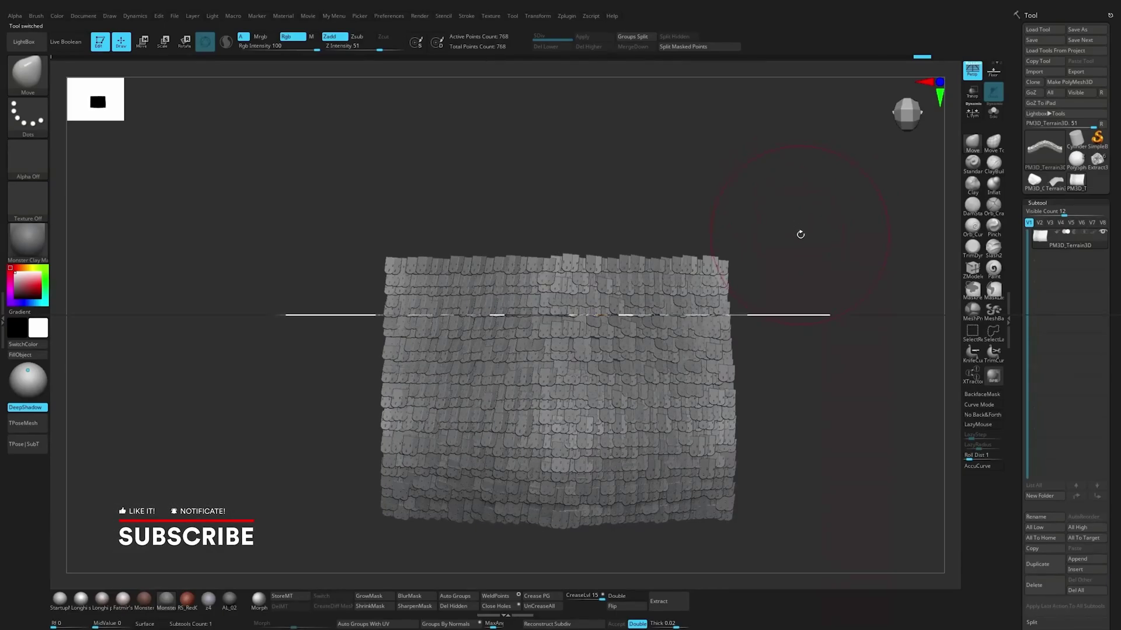